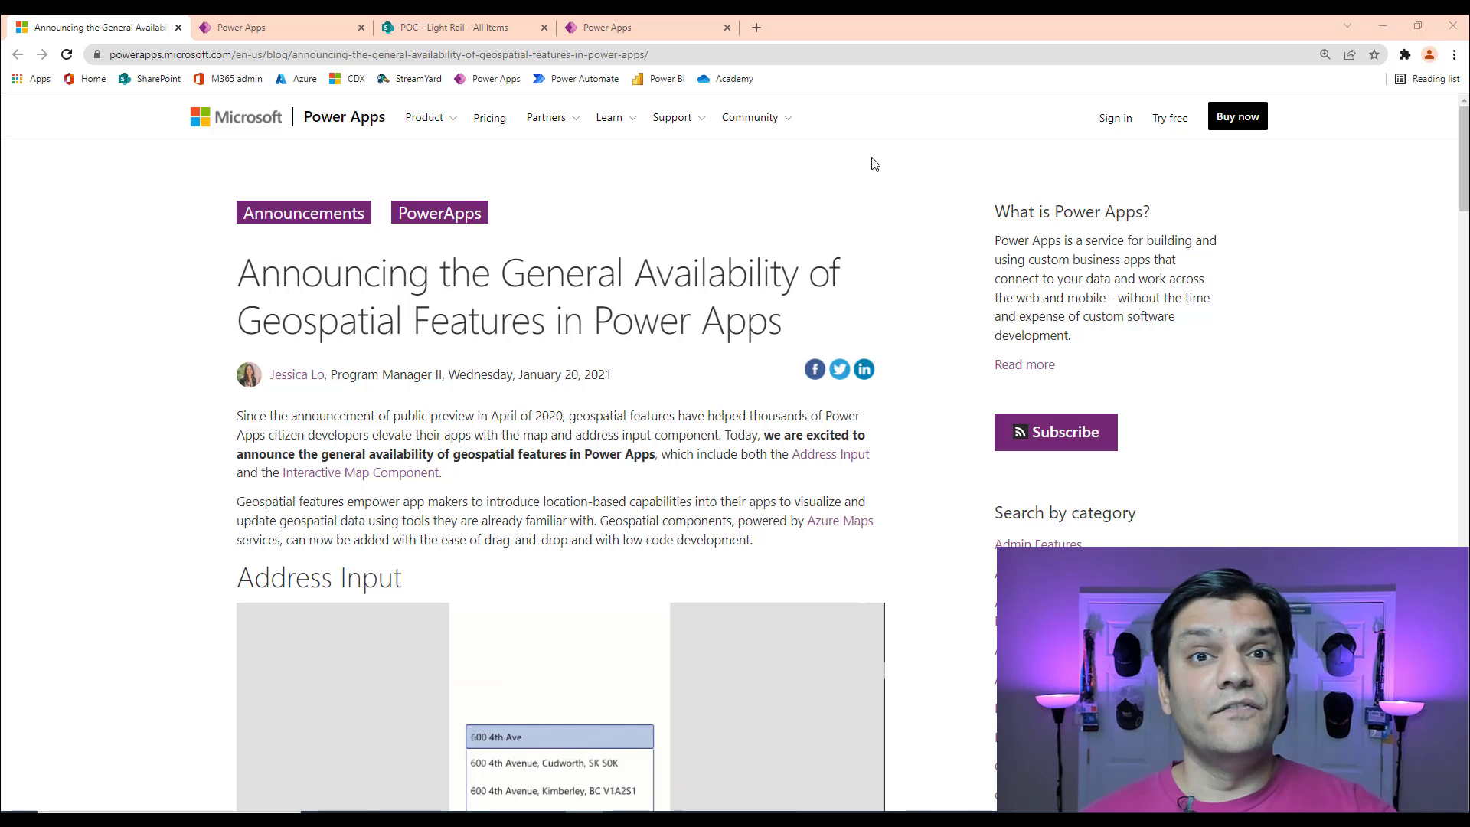
# - Go to the Power Apps home page and open the Power Platform admin center from its settings
pyautogui.click(309, 34)
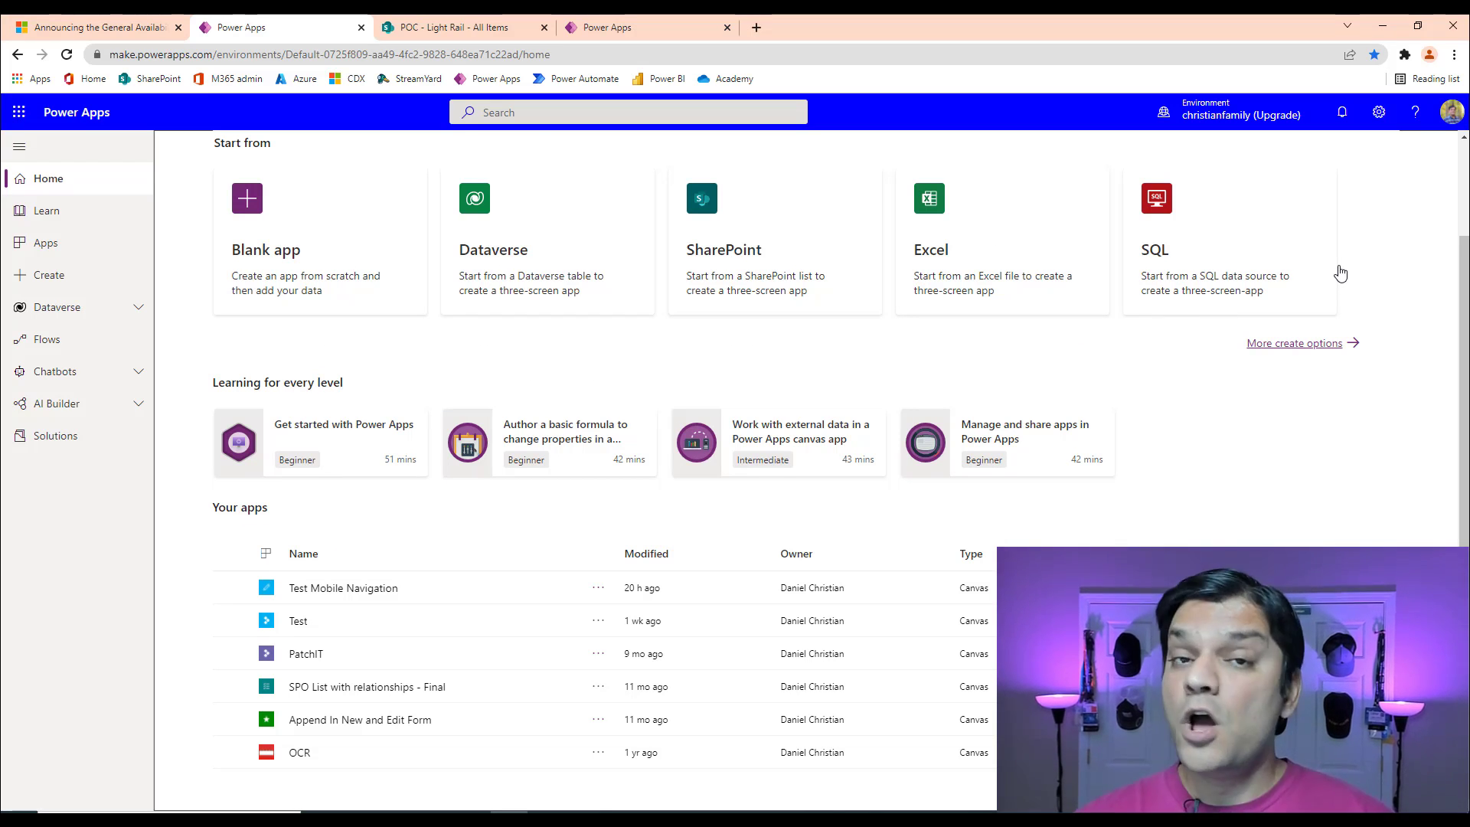
pyautogui.click(1379, 114)
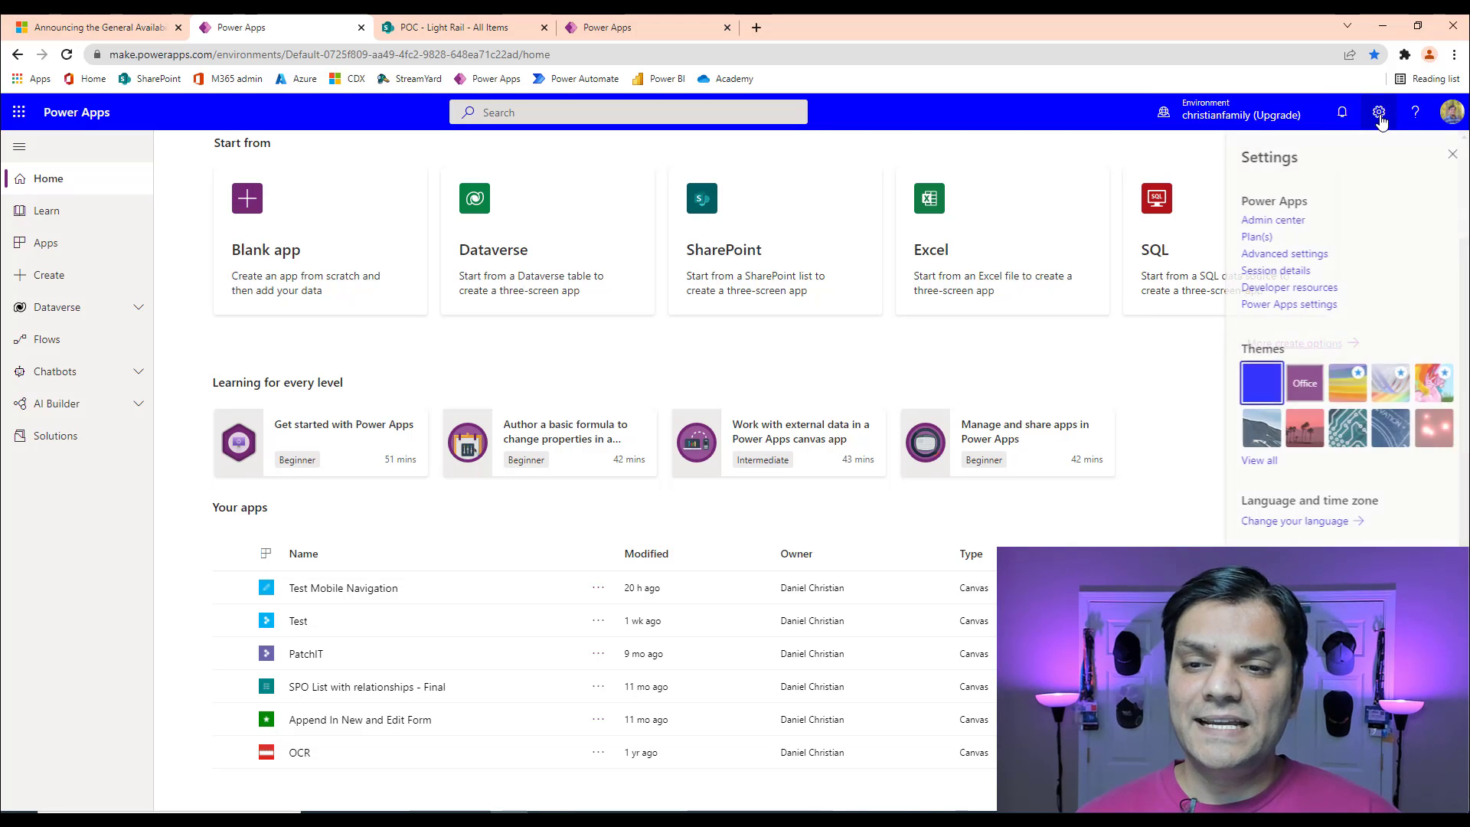
pyautogui.click(1272, 221)
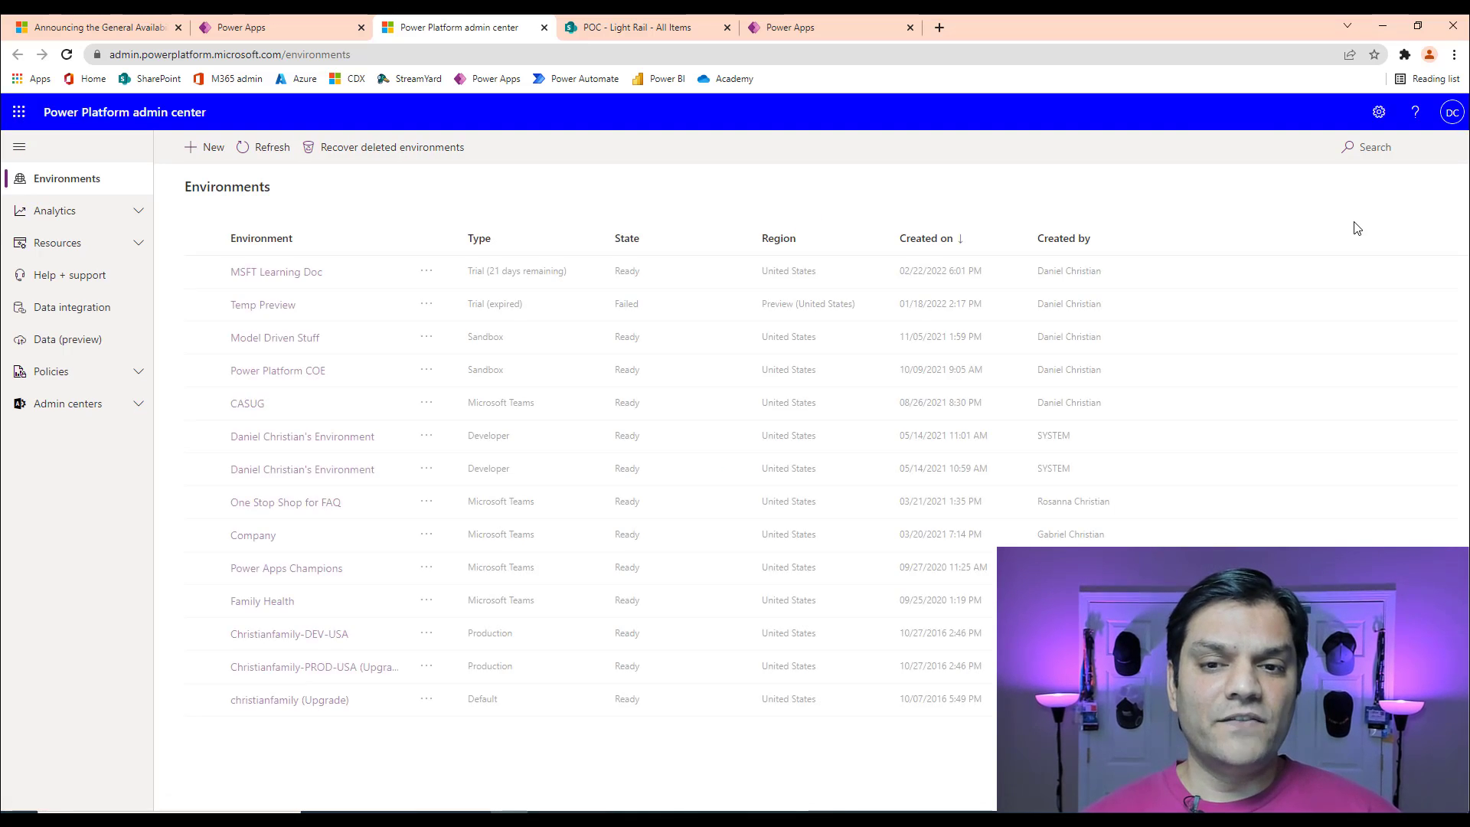
# - Open the Features settings of the MSFT Learning Doc environment to check the Geospatial Features option
pyautogui.click(280, 281)
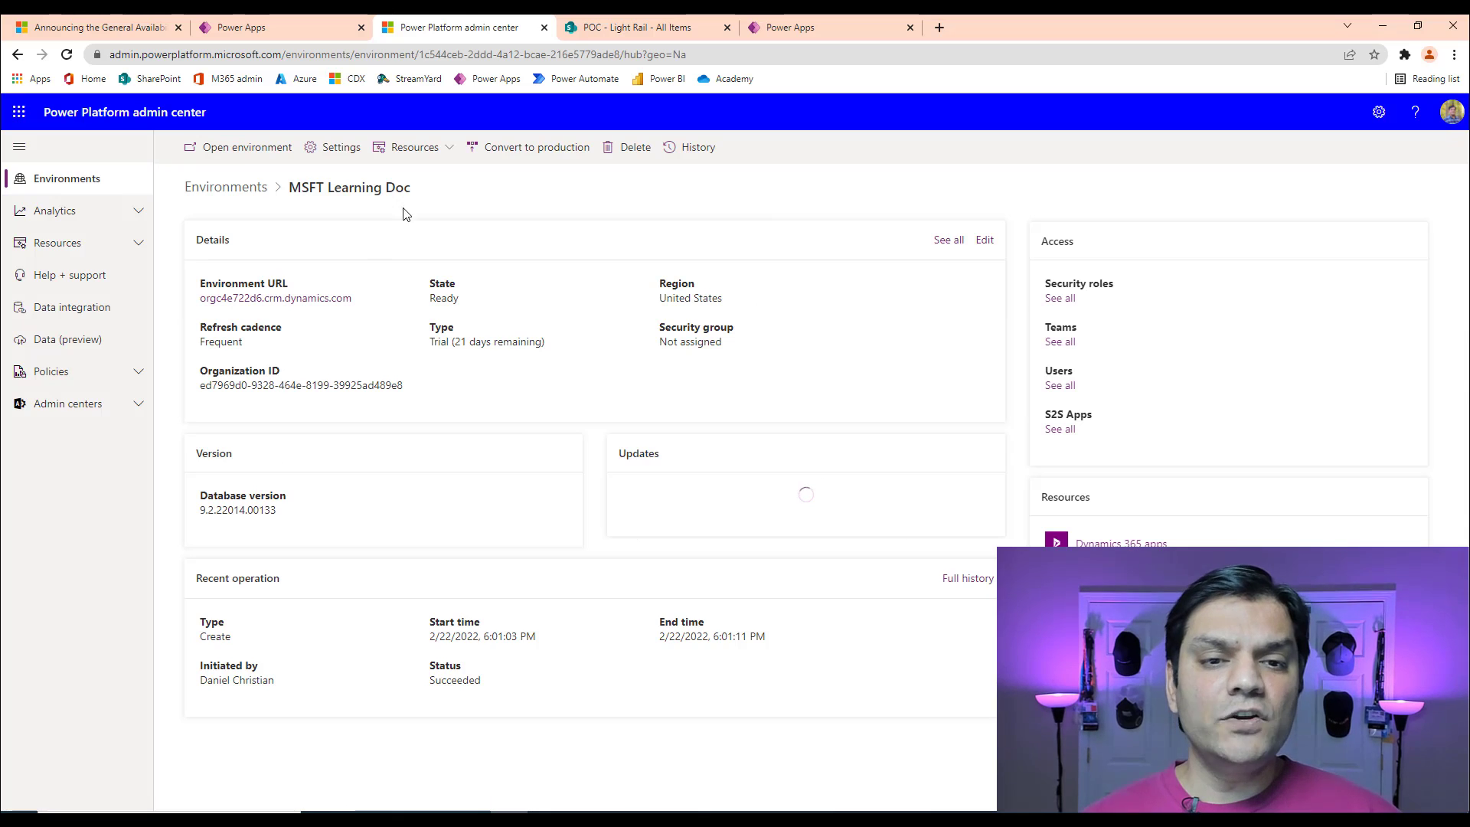
pyautogui.click(340, 153)
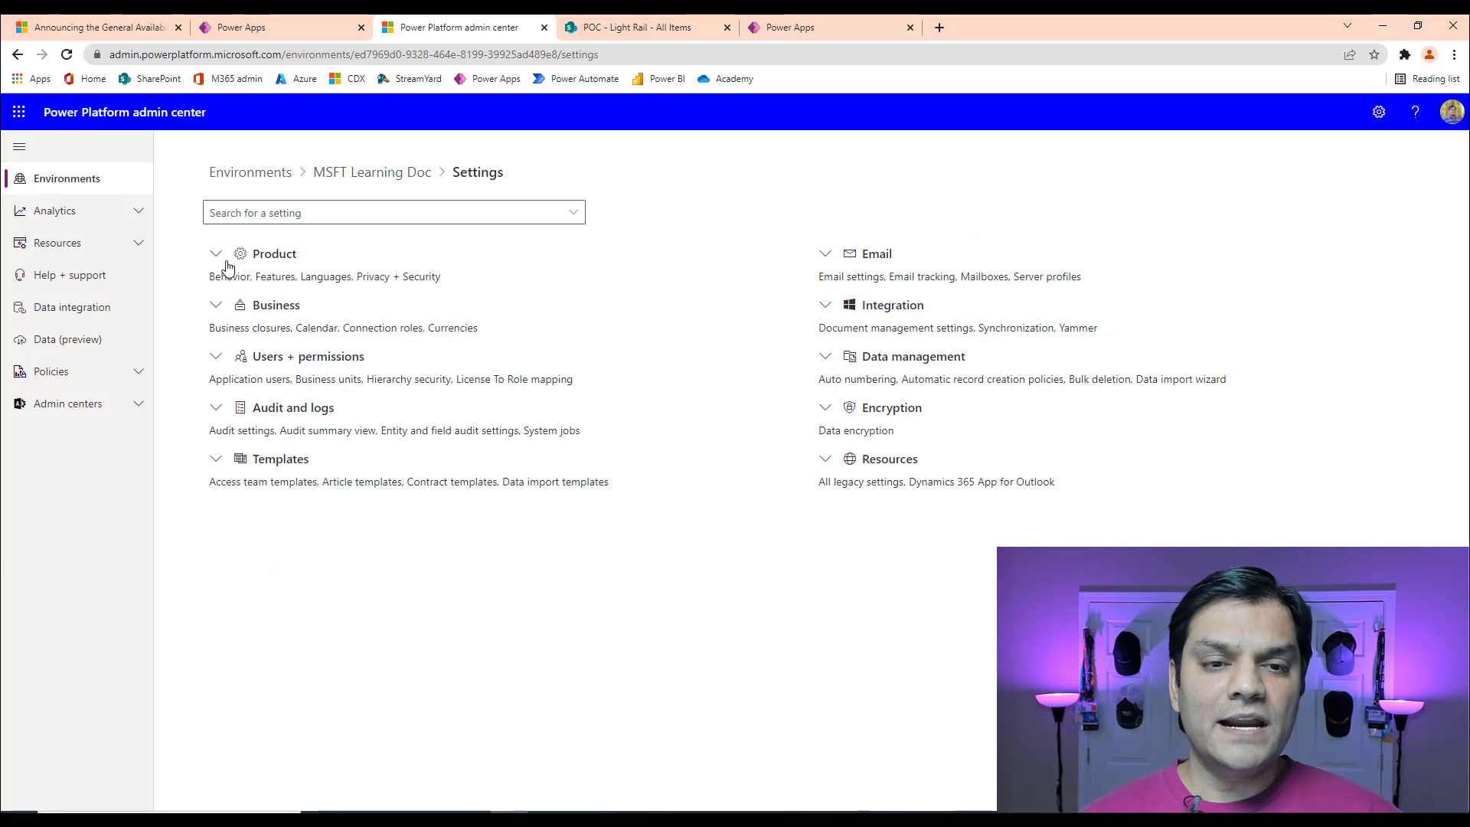
pyautogui.click(227, 263)
pyautogui.click(228, 303)
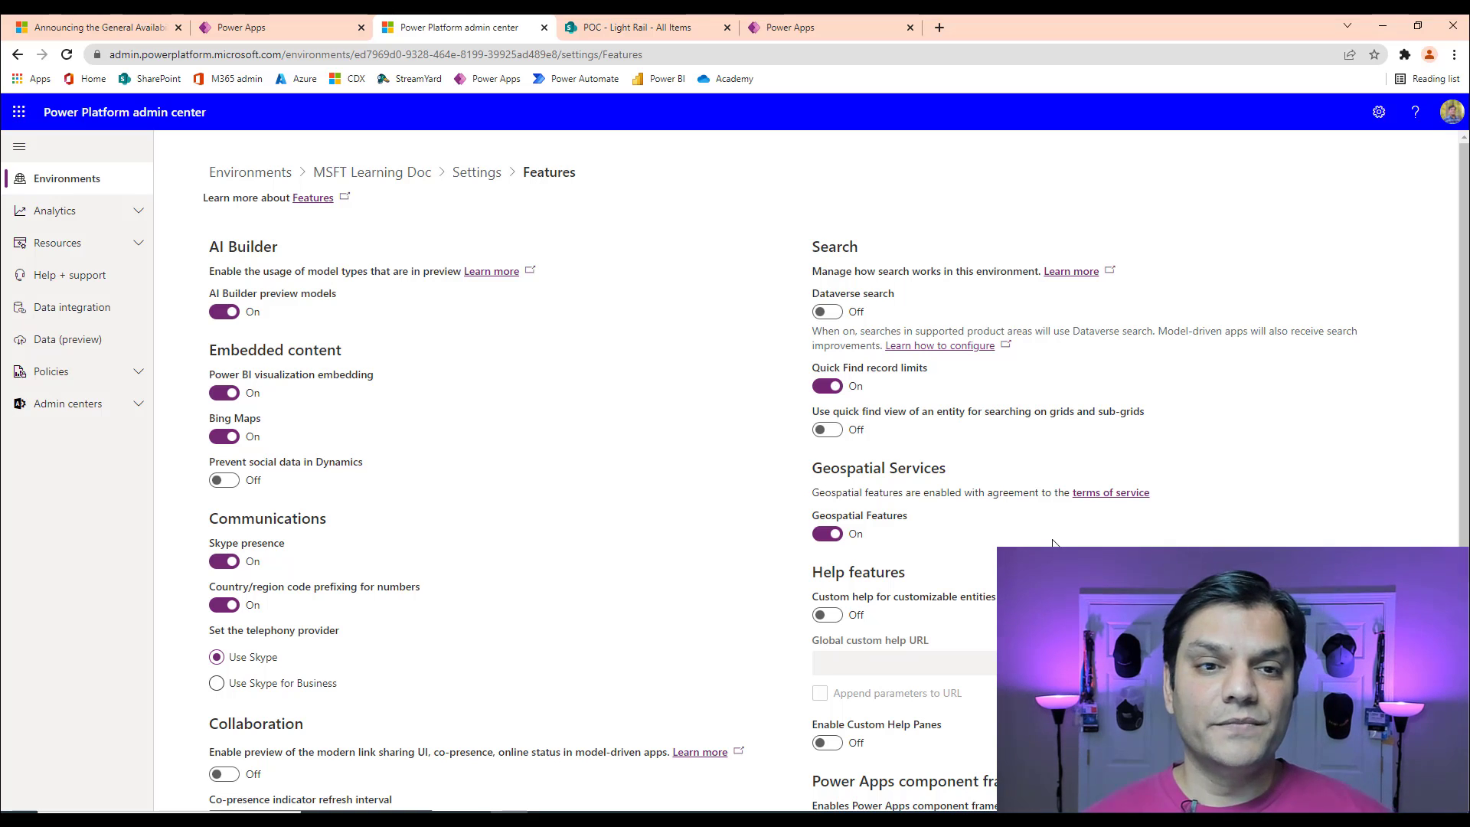
# - Switch to the Light Rail App in the Power Apps editor and examine MSContainer's width and height formulas
pyautogui.click(790, 27)
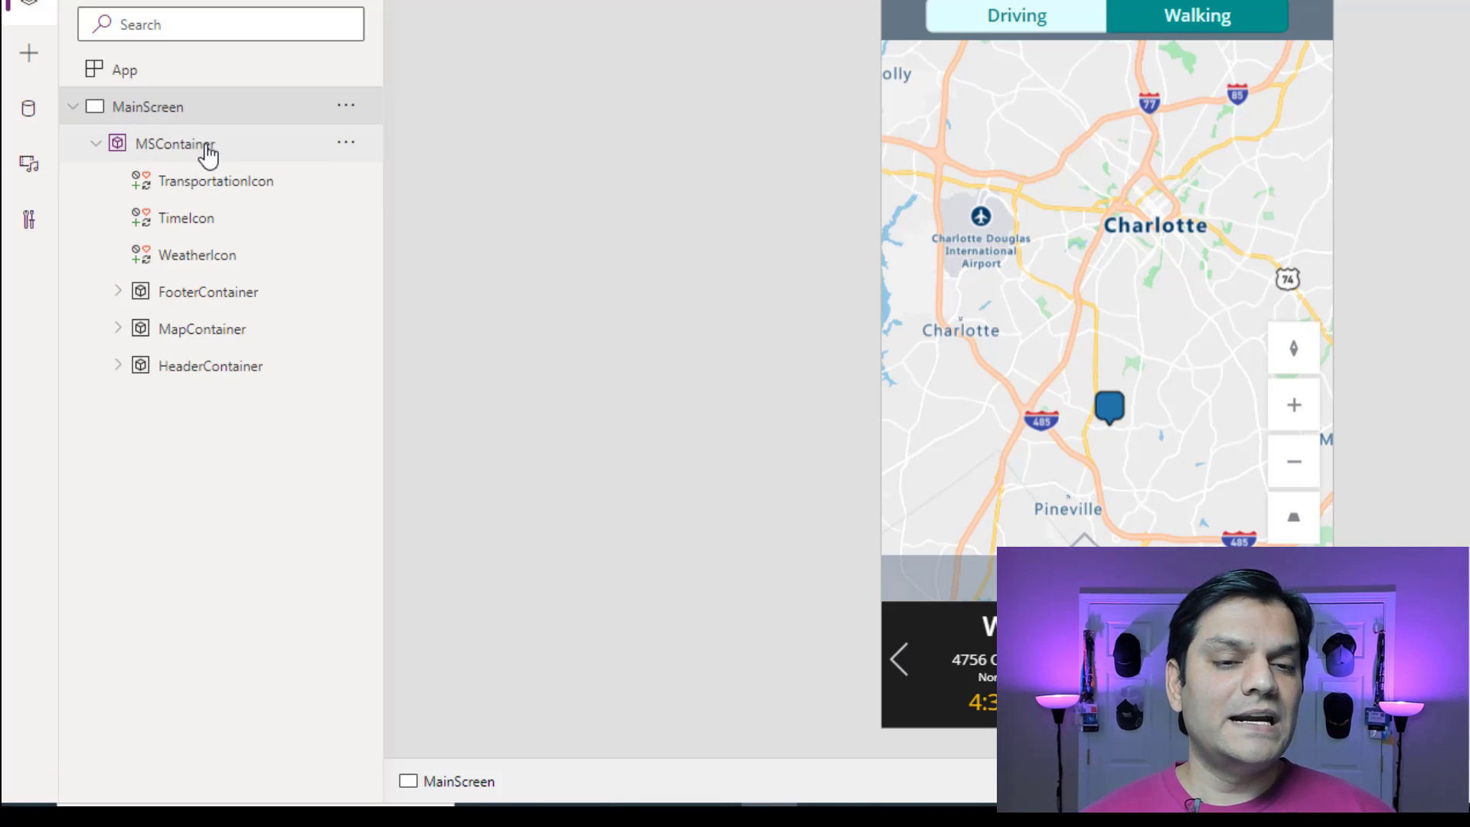
pyautogui.click(208, 153)
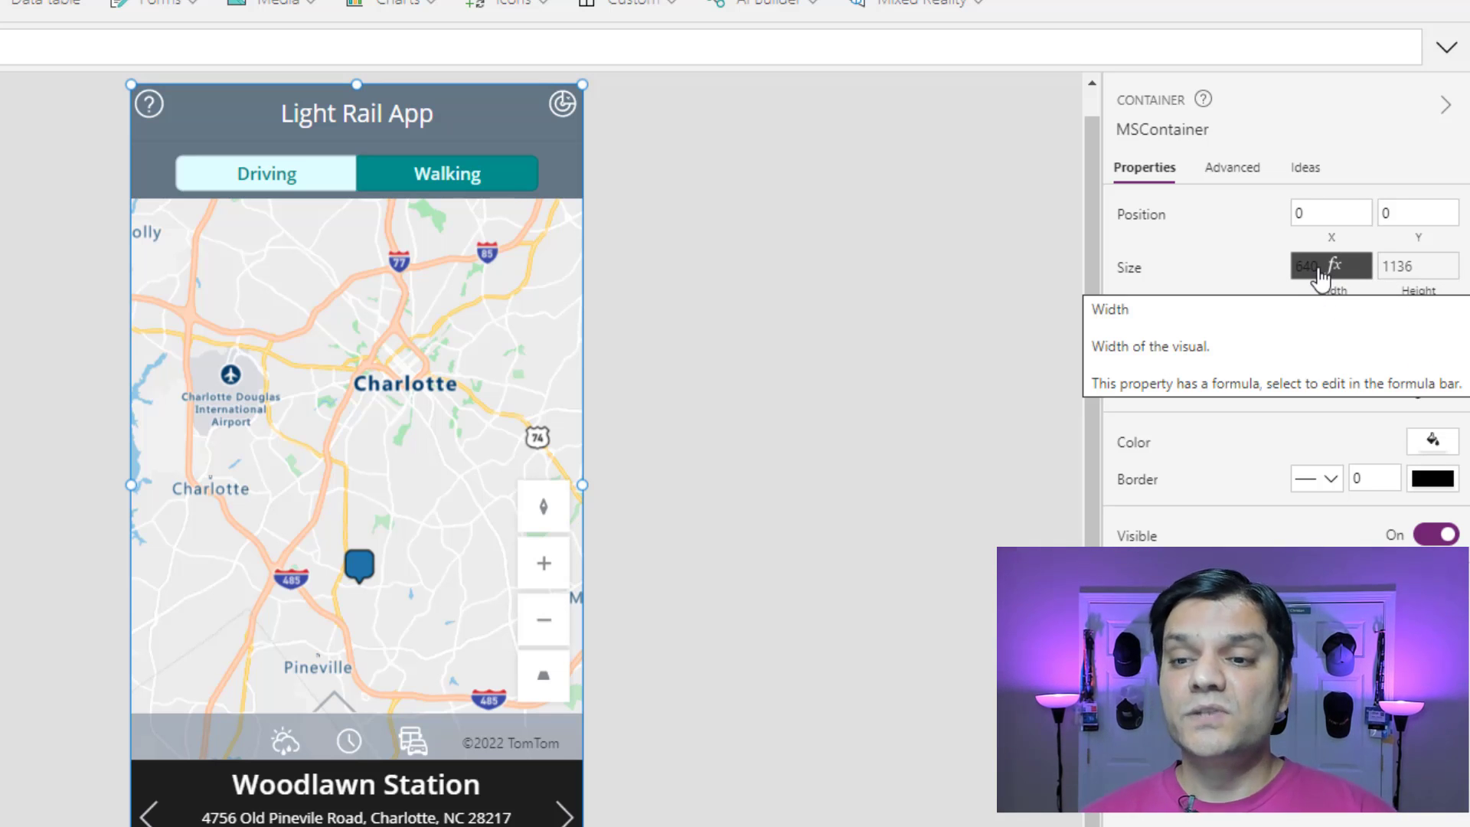
pyautogui.click(1319, 268)
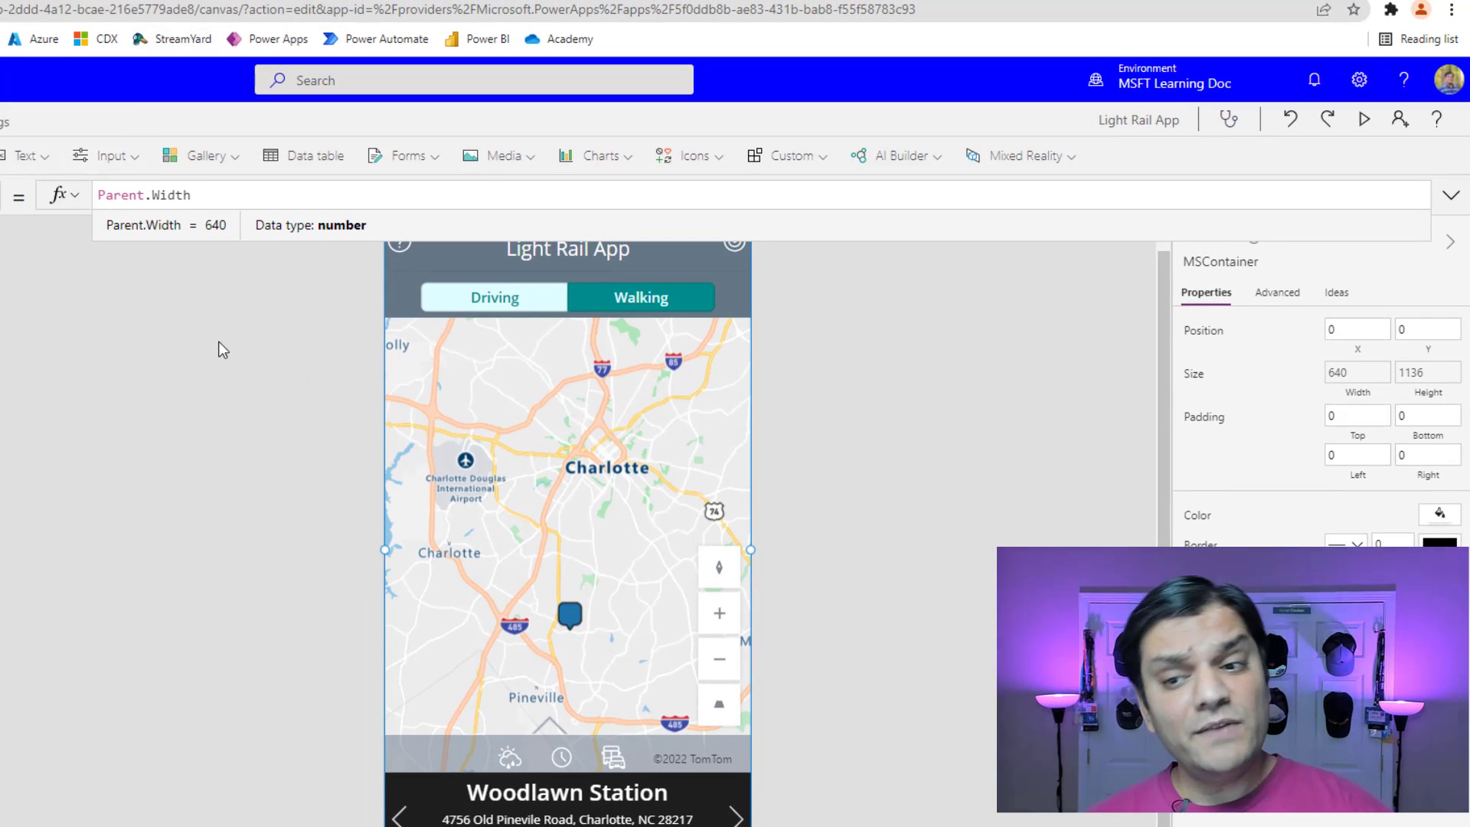
pyautogui.click(1409, 374)
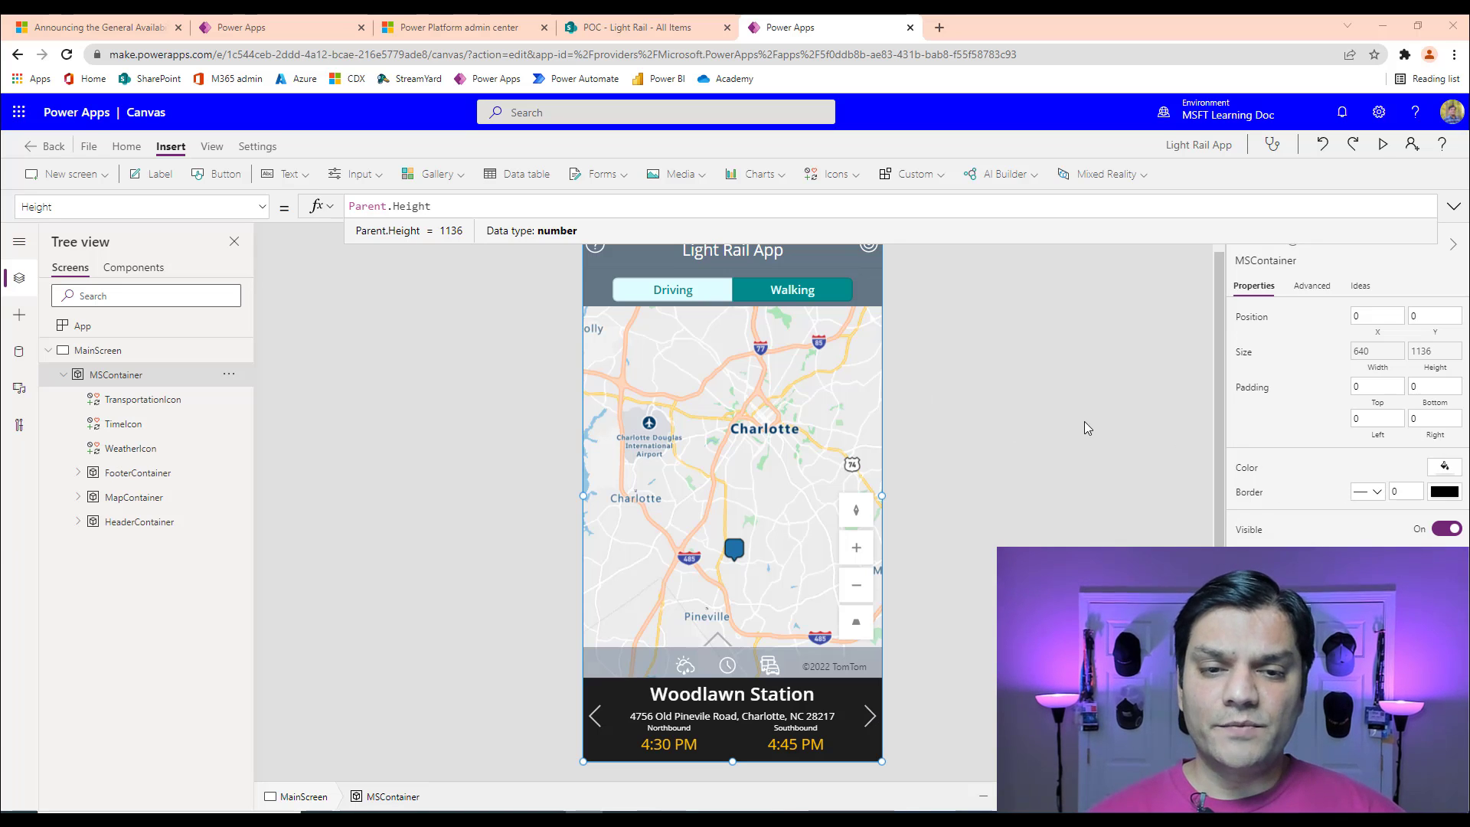
# - Examine the width and height formulas of HeaderContainer
pyautogui.click(295, 478)
pyautogui.click(122, 522)
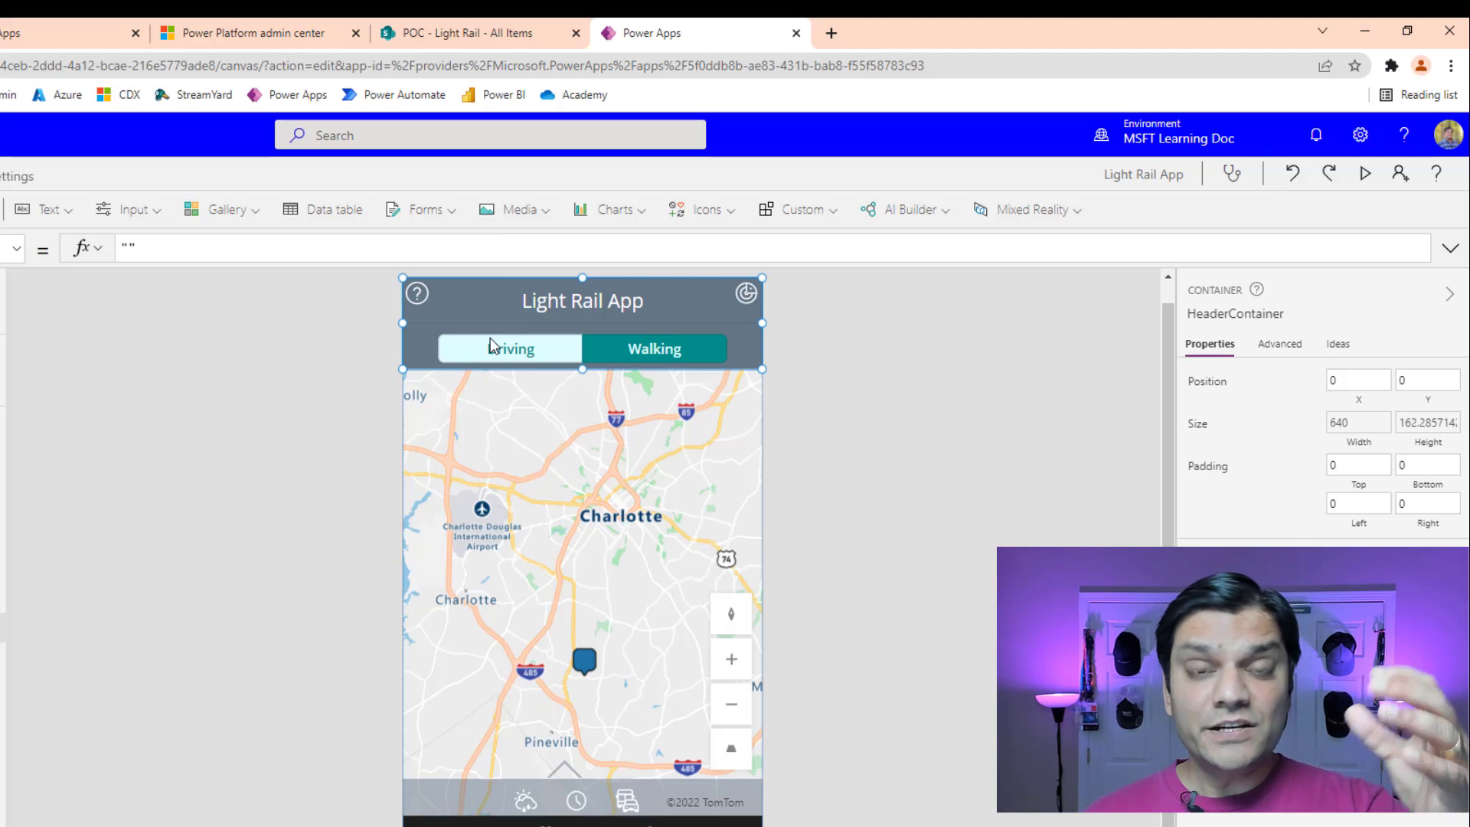
pyautogui.click(1351, 425)
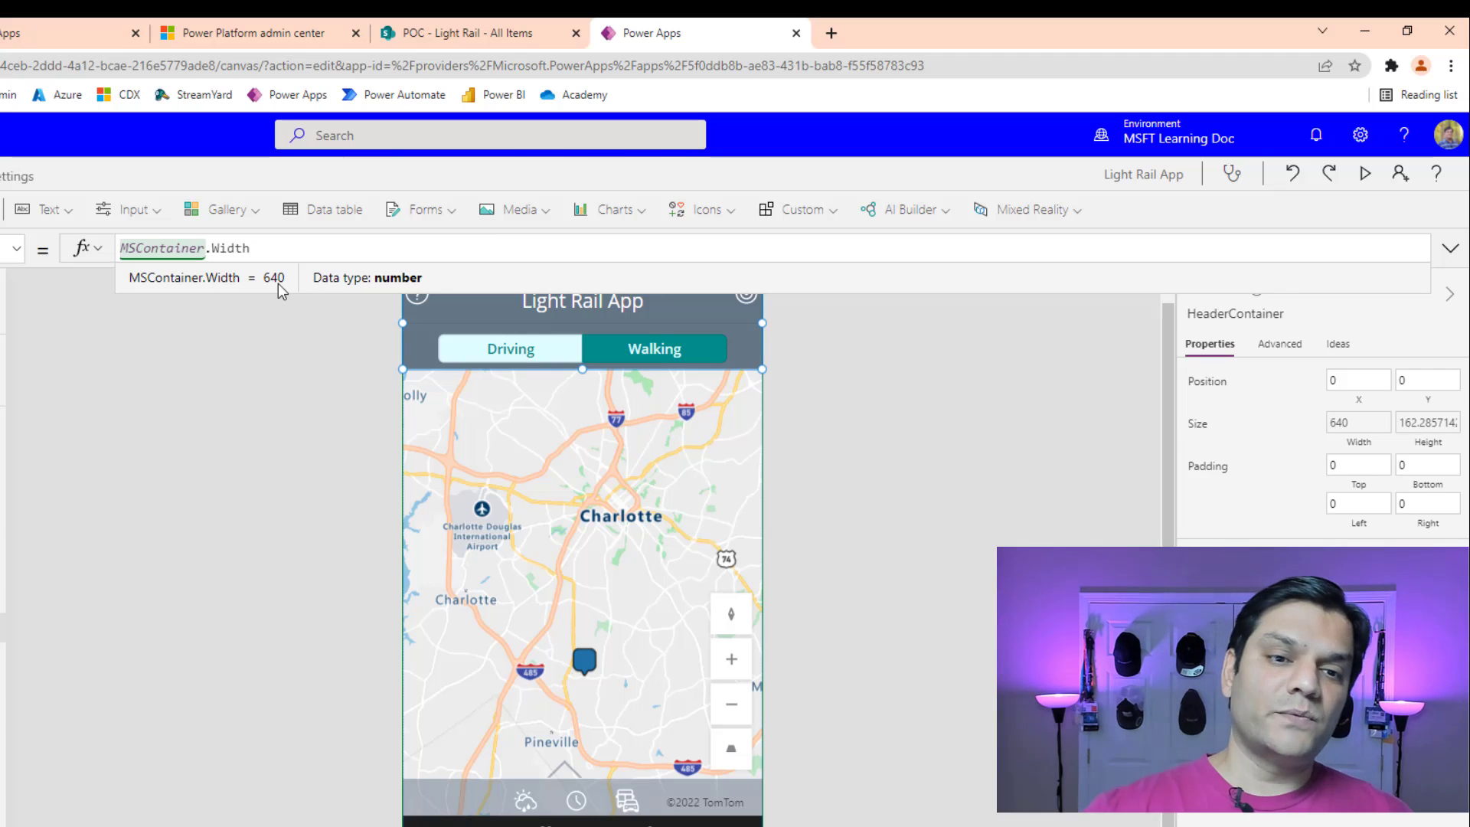
pyautogui.click(1426, 423)
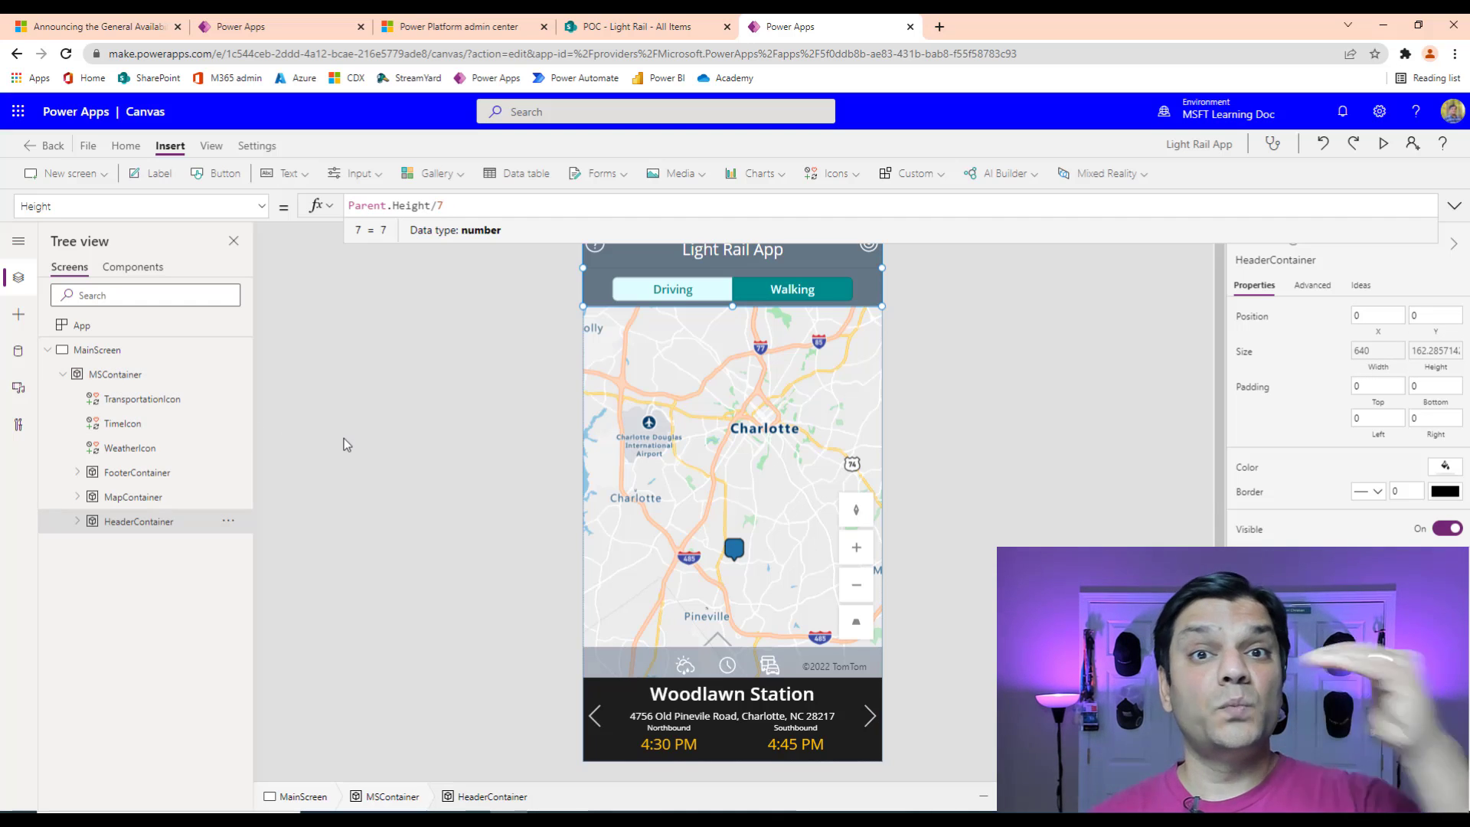
# - Examine the Y position, width and height formulas of MapContainer
pyautogui.click(145, 504)
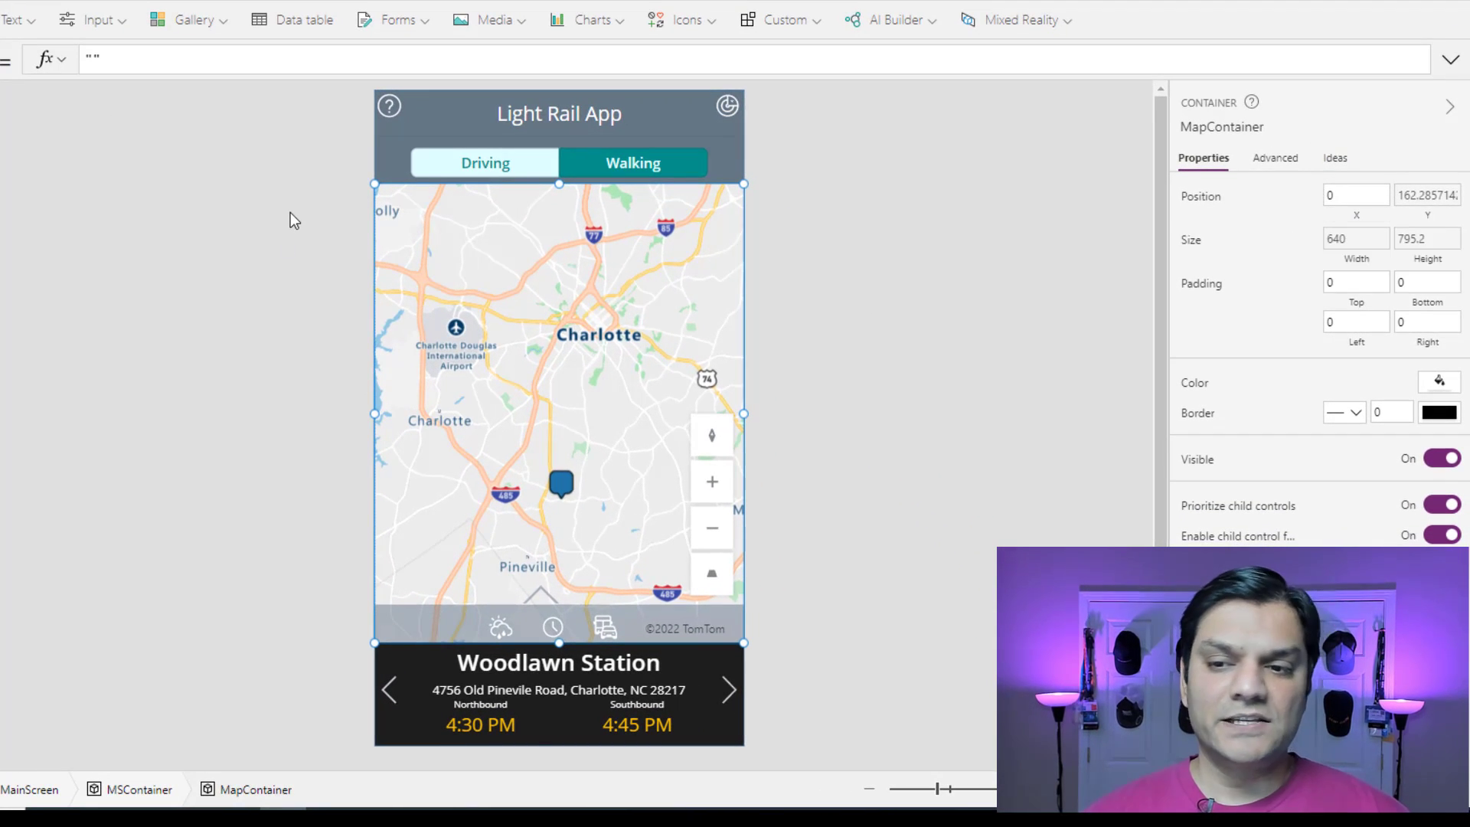
pyautogui.click(1422, 196)
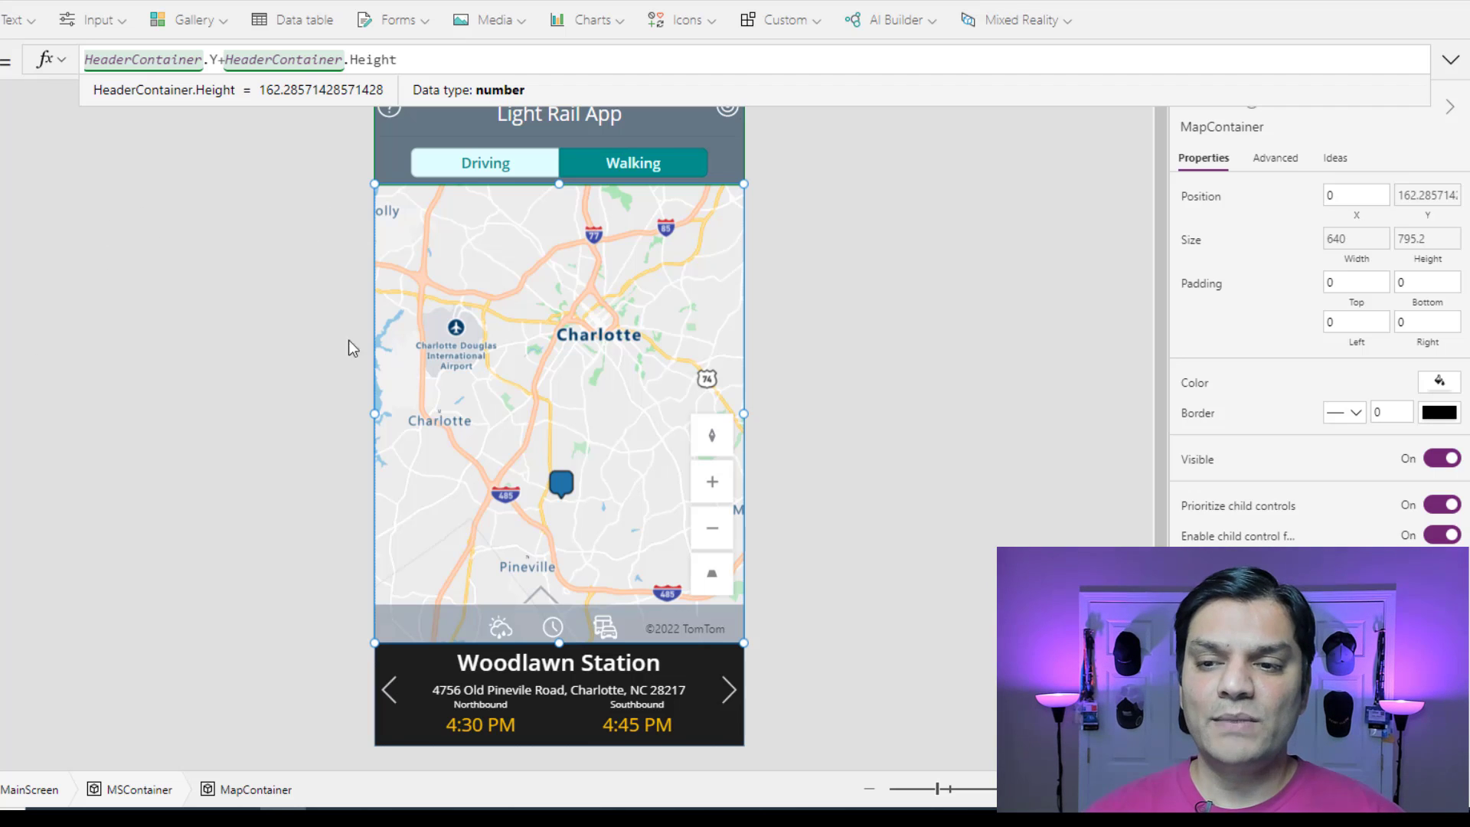
pyautogui.click(1356, 239)
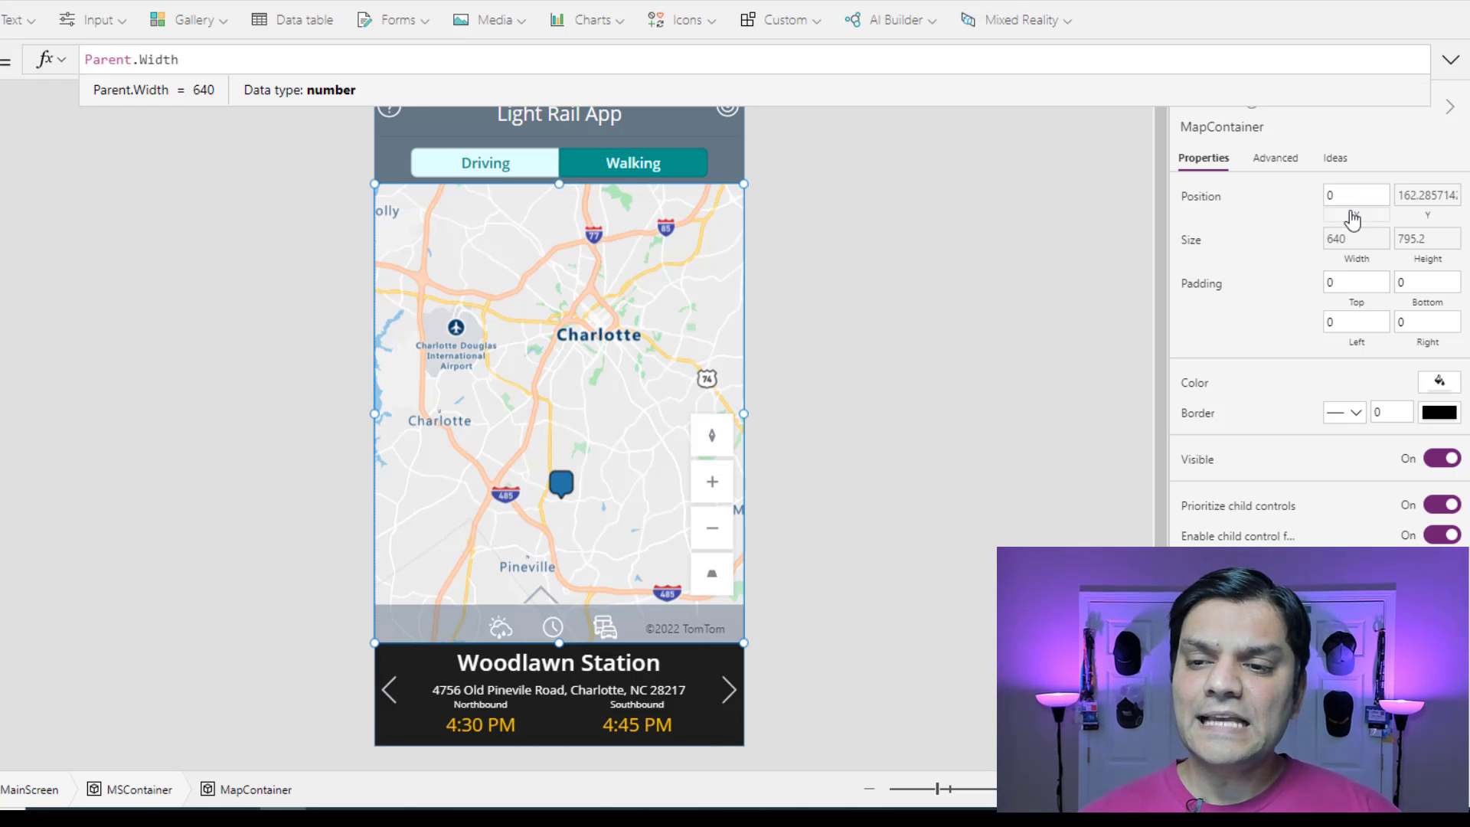
pyautogui.click(1428, 238)
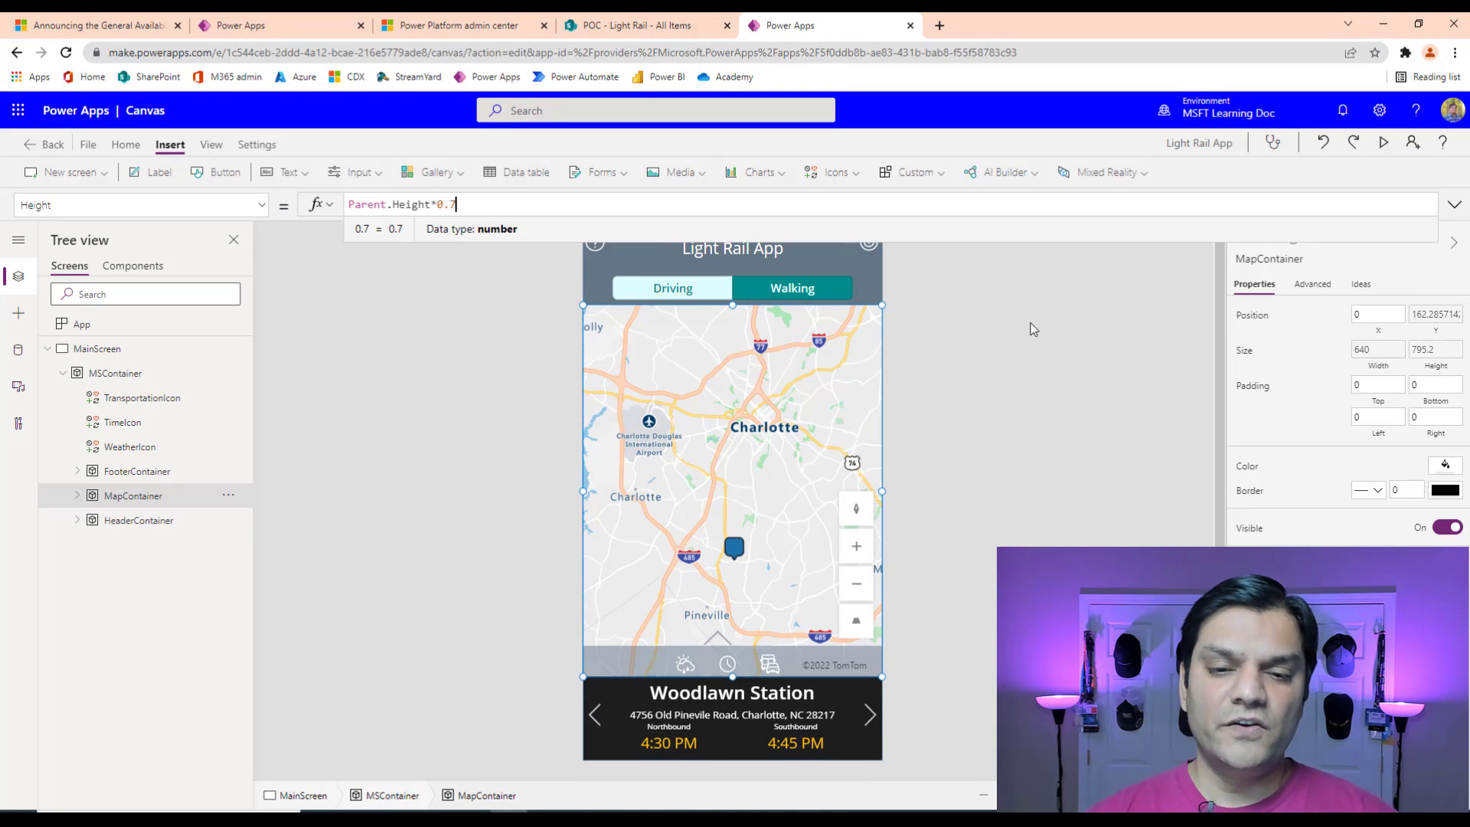
# - Compare FooterContainer's Y position formula with the height formulas of HeaderContainer and MapContainer
pyautogui.click(142, 471)
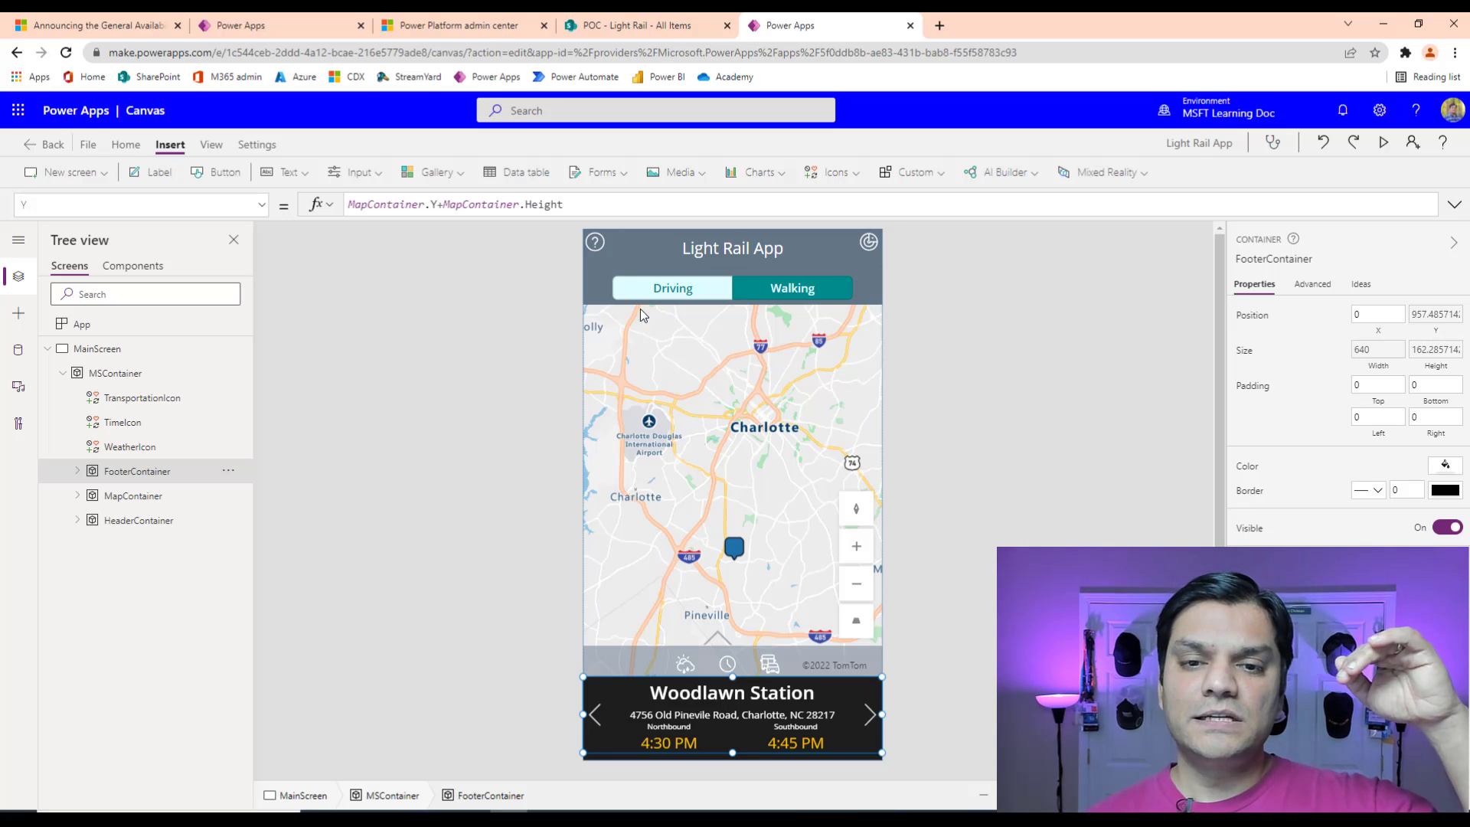
pyautogui.click(145, 520)
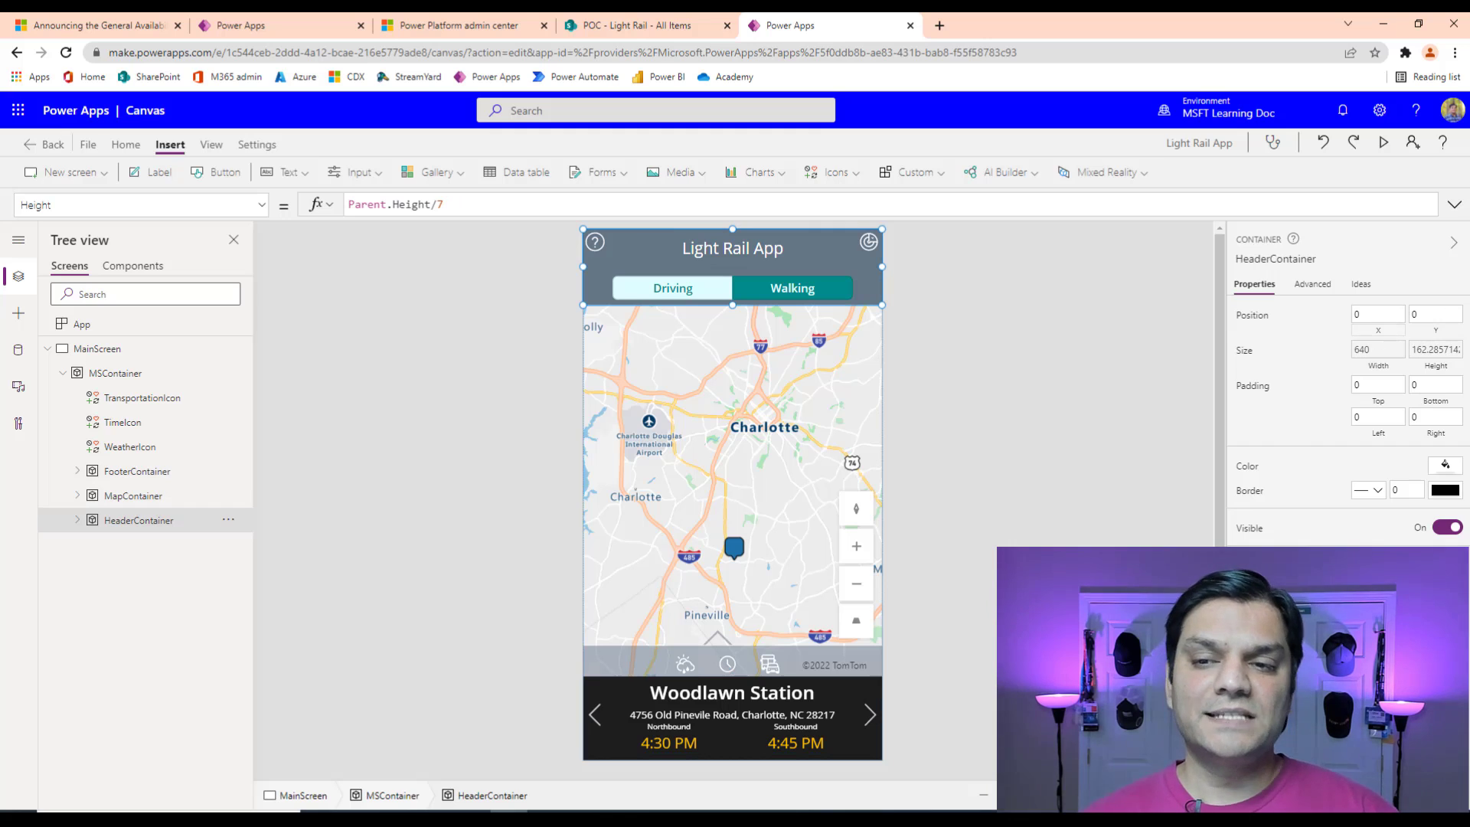
pyautogui.click(101, 499)
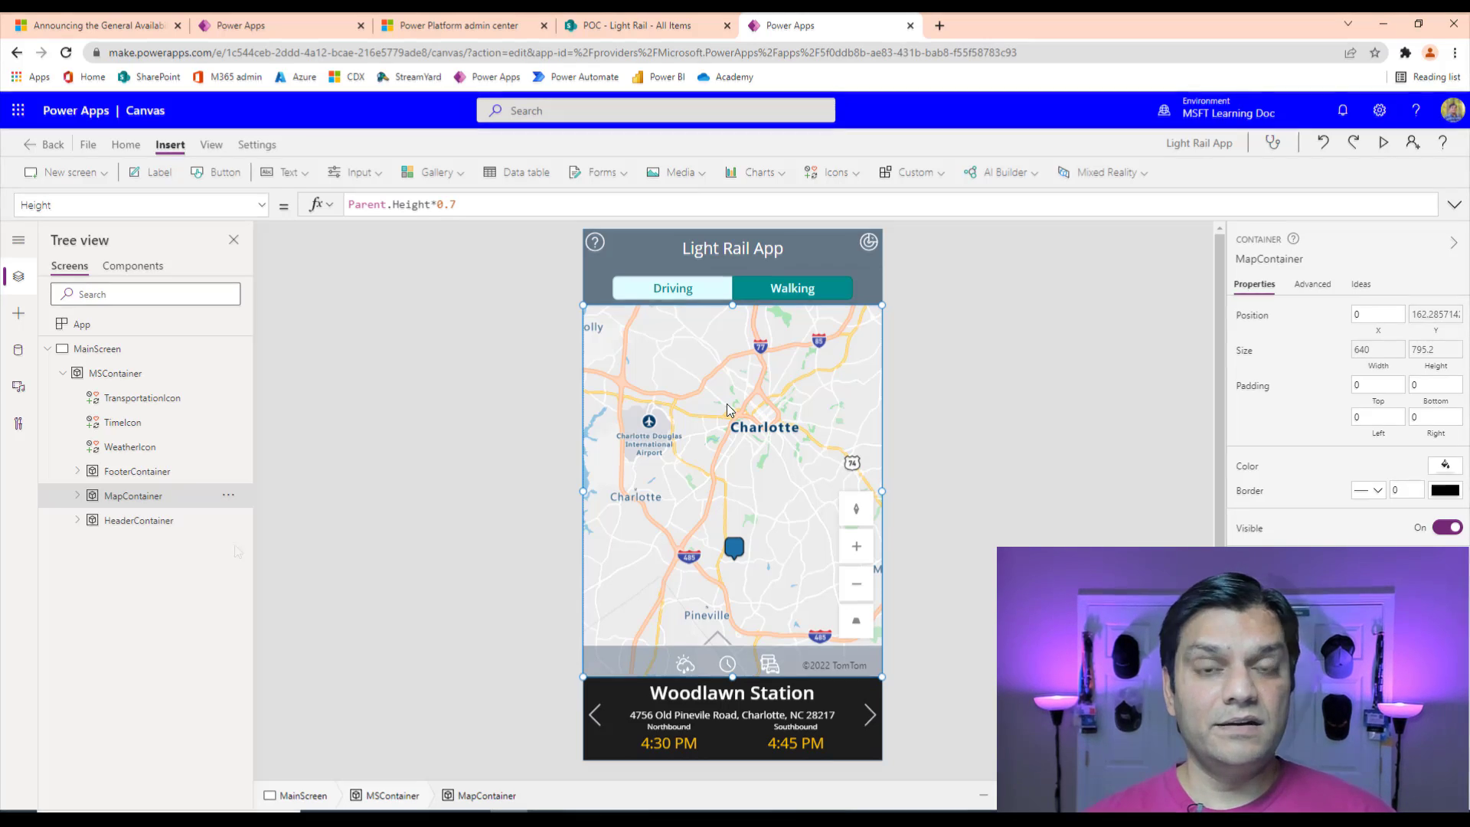
# - Expand HeaderContainer's child controls and examine the X position formulas of QuestionIcon_1 and QuestionIcon
pyautogui.click(82, 521)
pyautogui.click(80, 522)
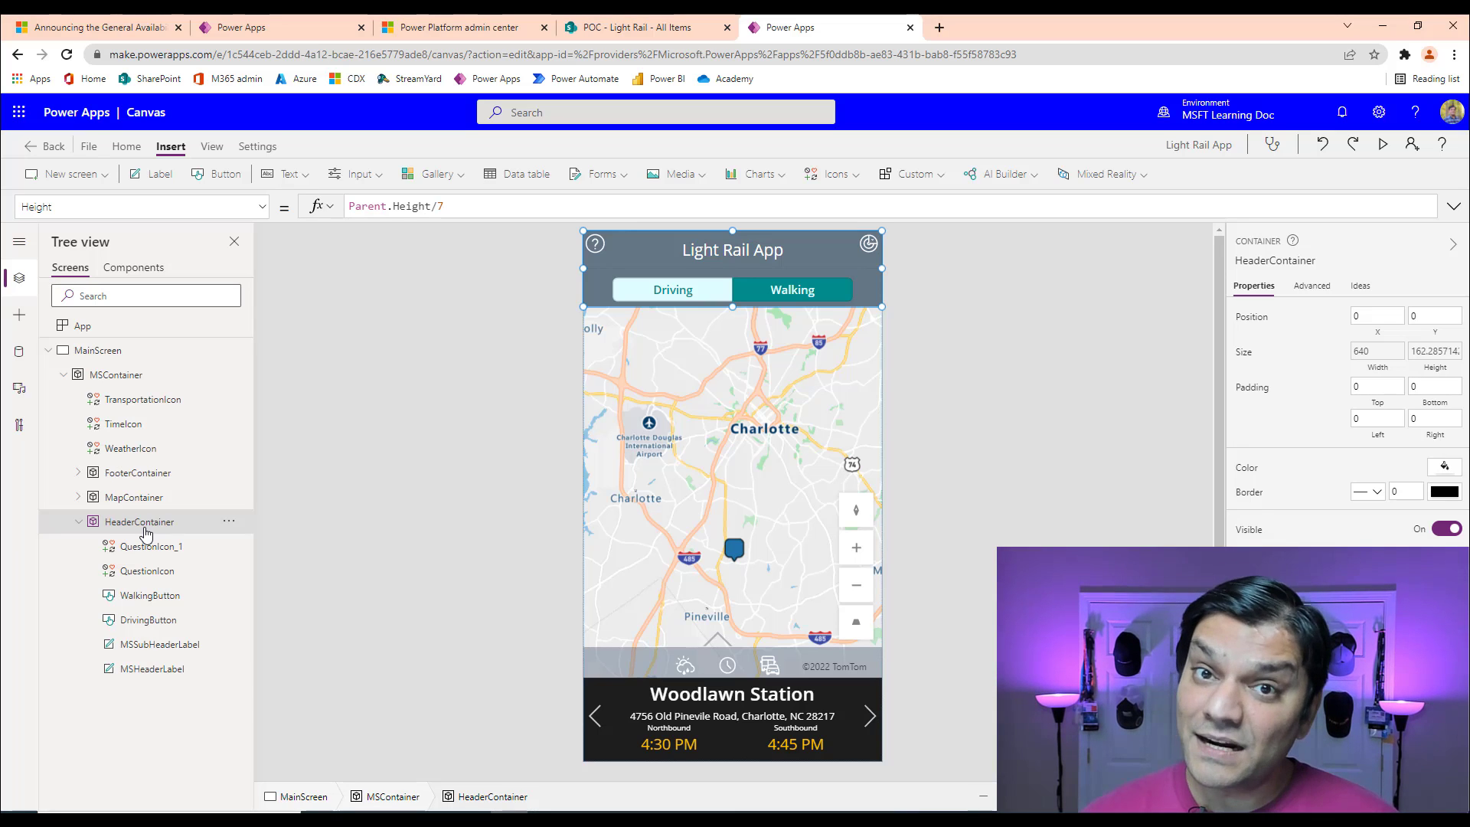
pyautogui.click(138, 556)
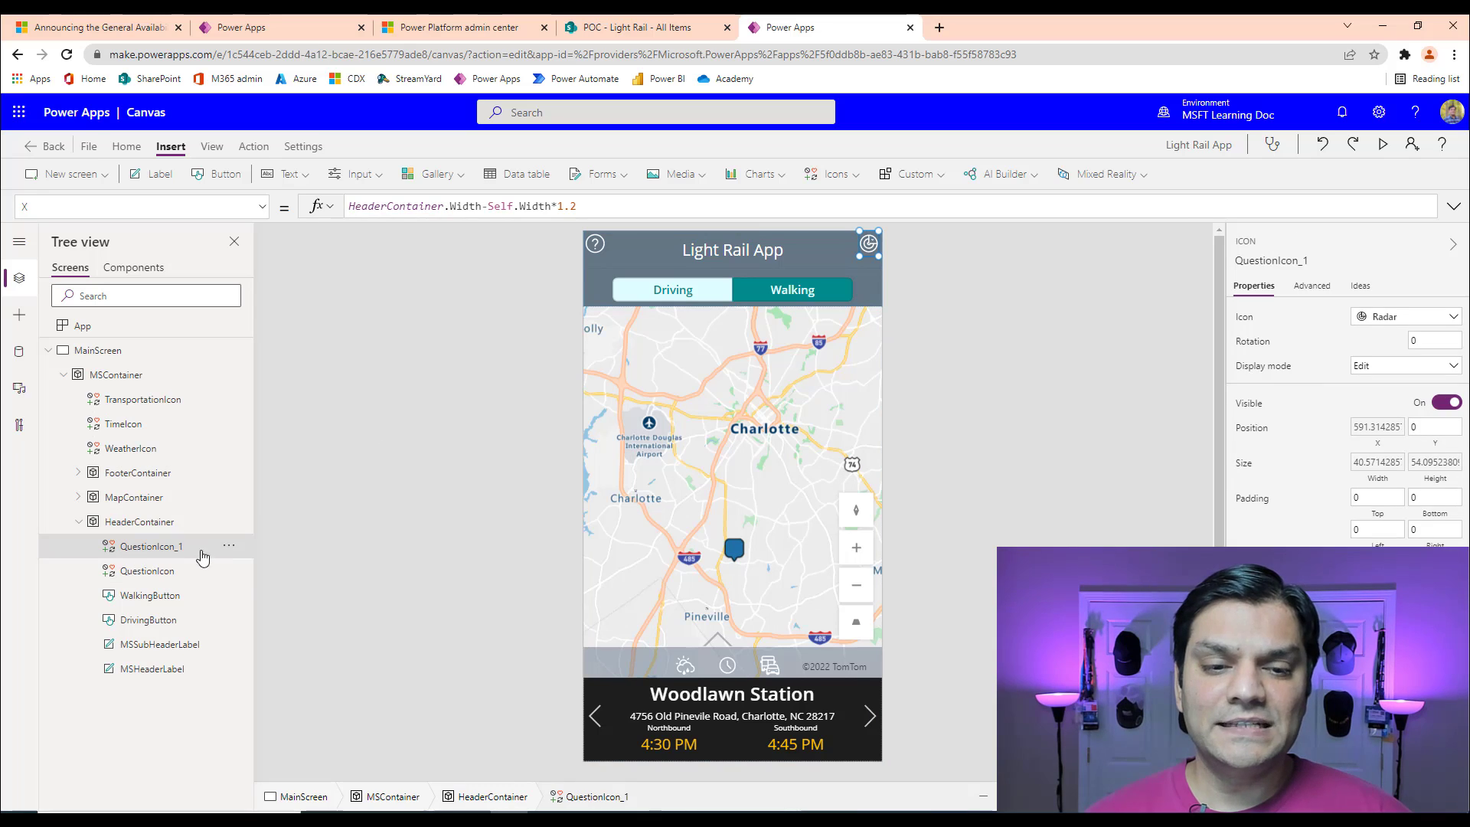
pyautogui.click(183, 574)
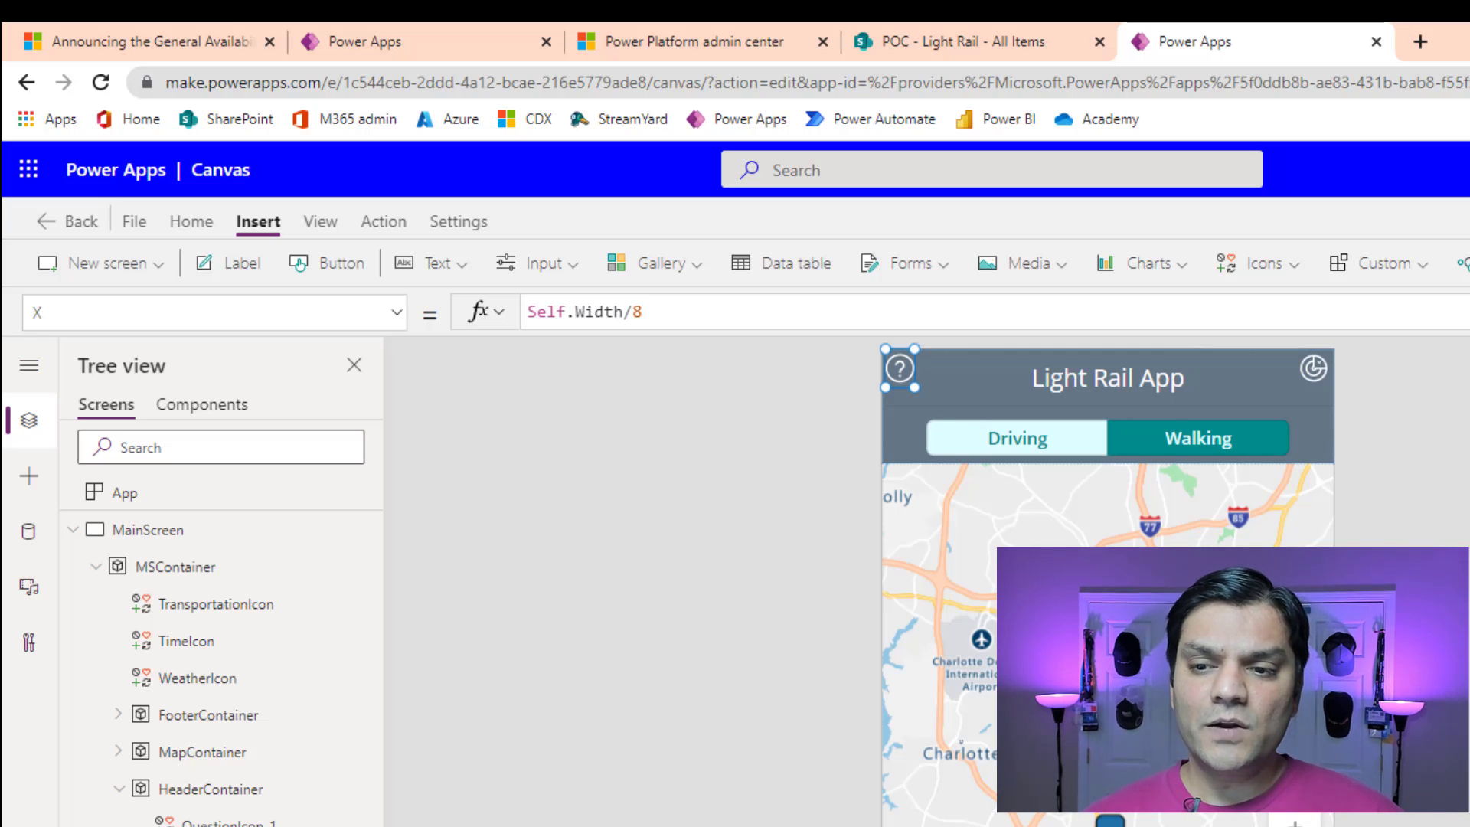
pyautogui.click(645, 312)
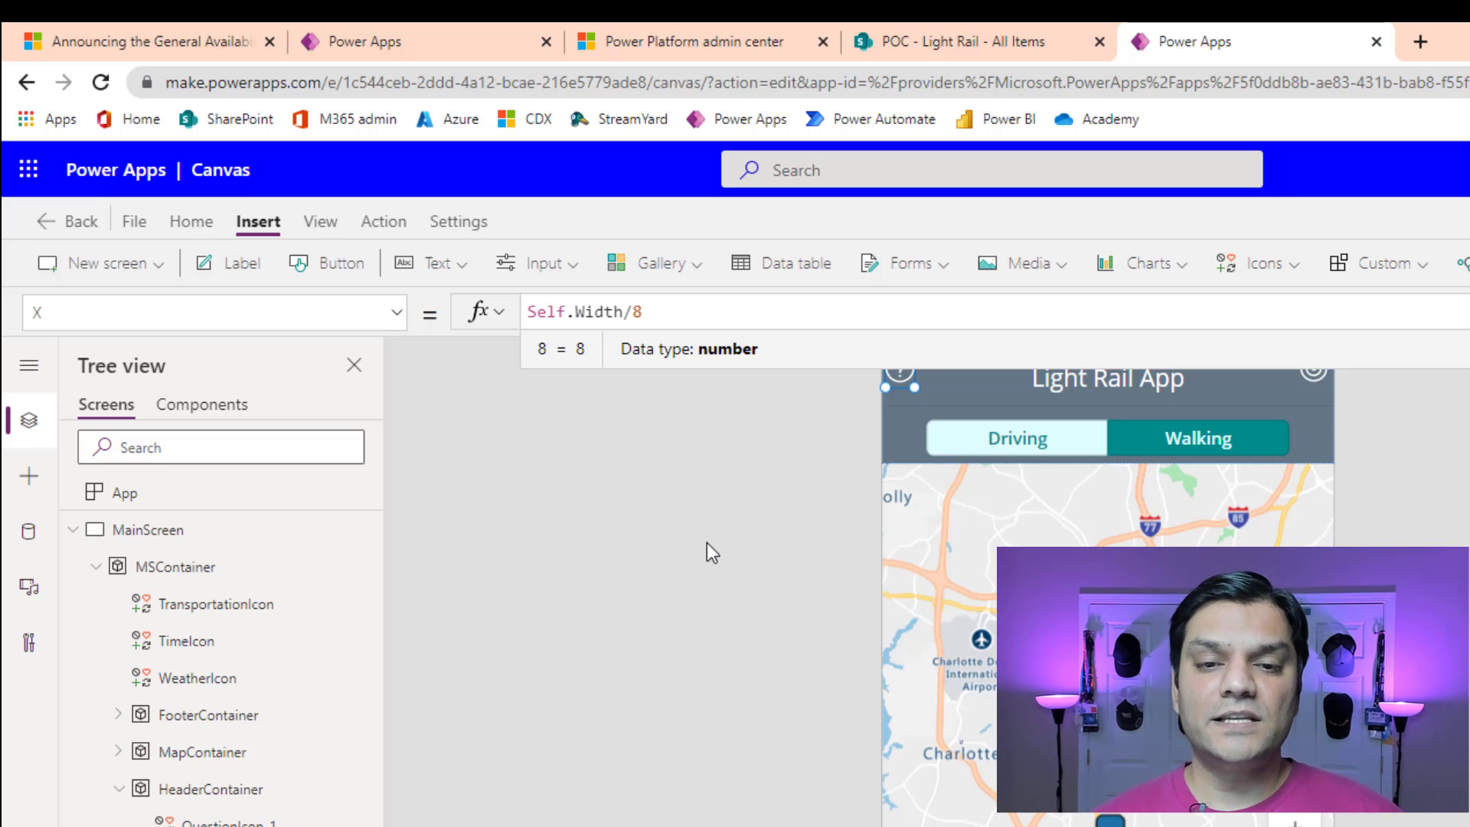
# - Inspect the help icon up close to check its spacing from the header's left edge
pyautogui.click(1402, 548)
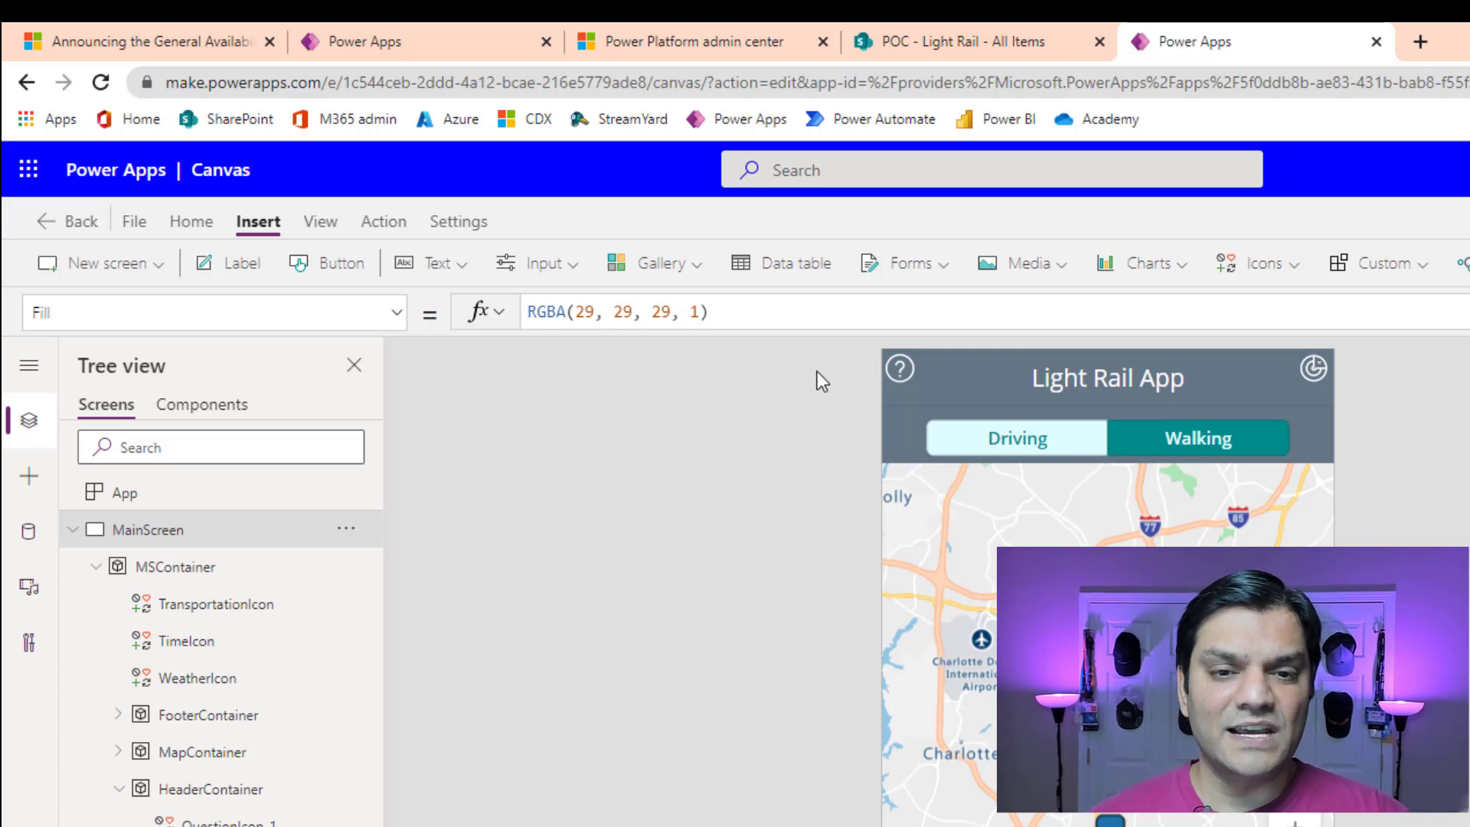
pyautogui.click(896, 370)
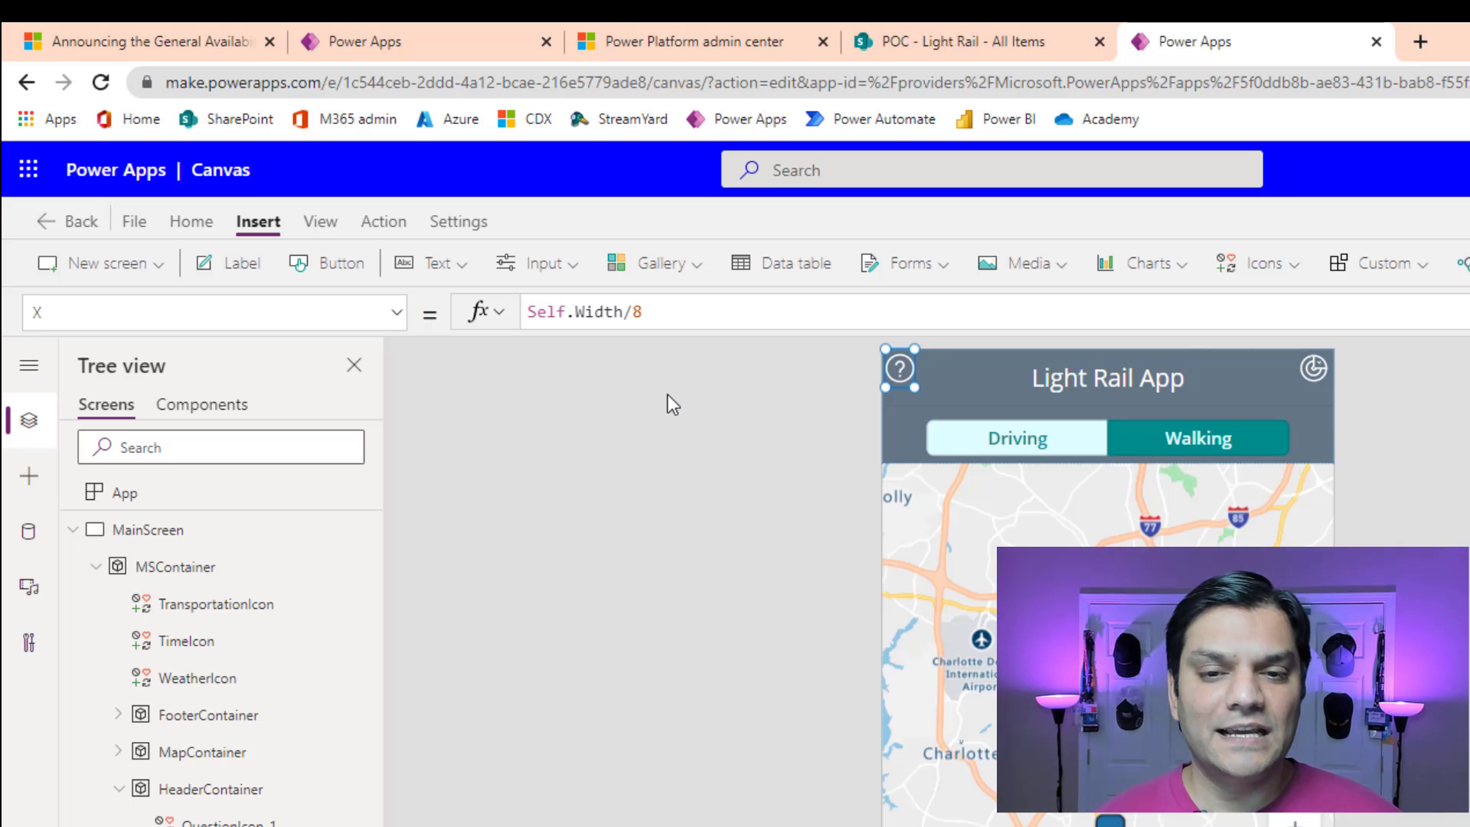
pyautogui.scroll(3, 886, 682)
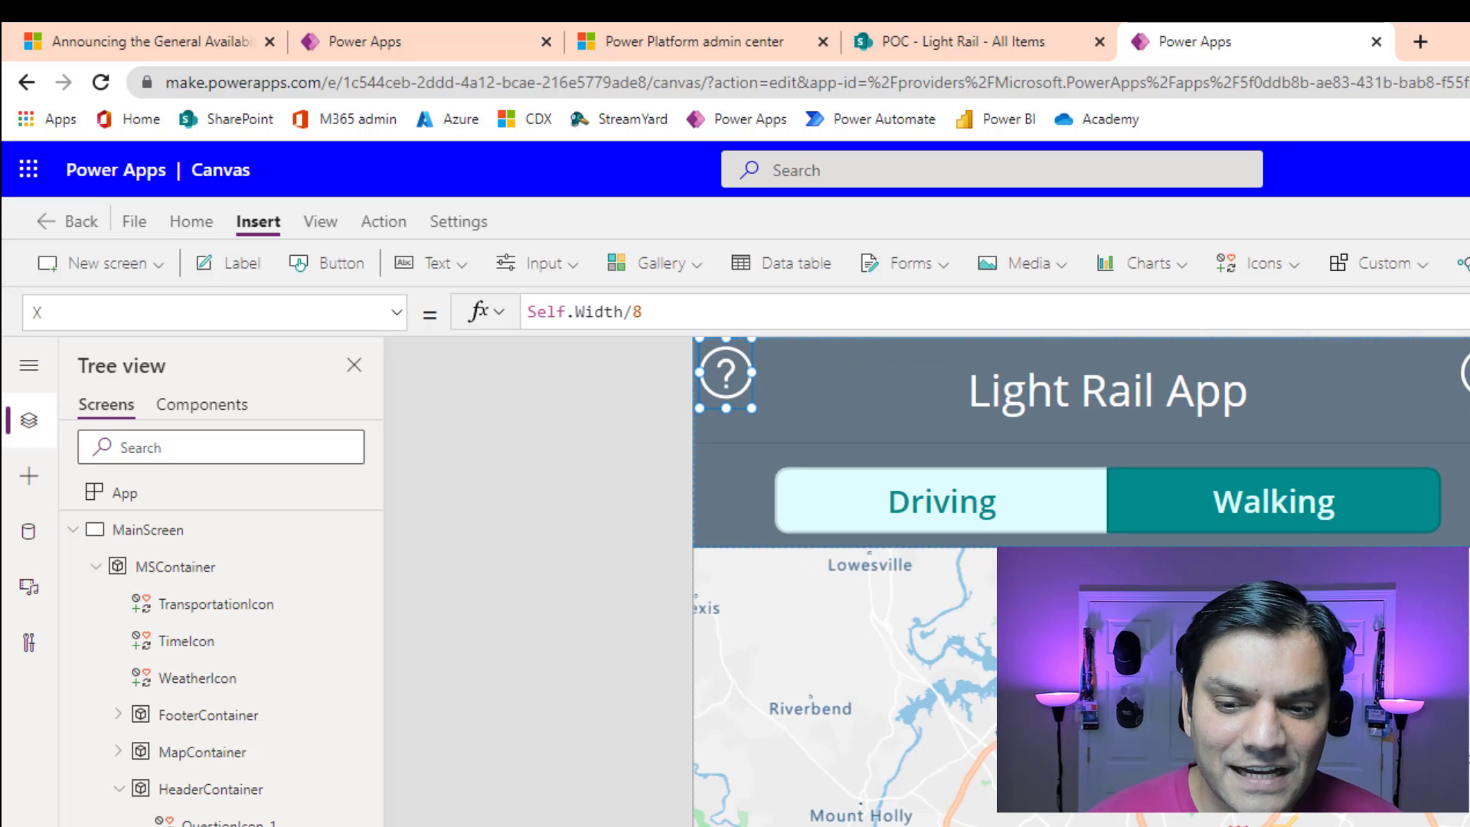
pyautogui.scroll(3, 927, 582)
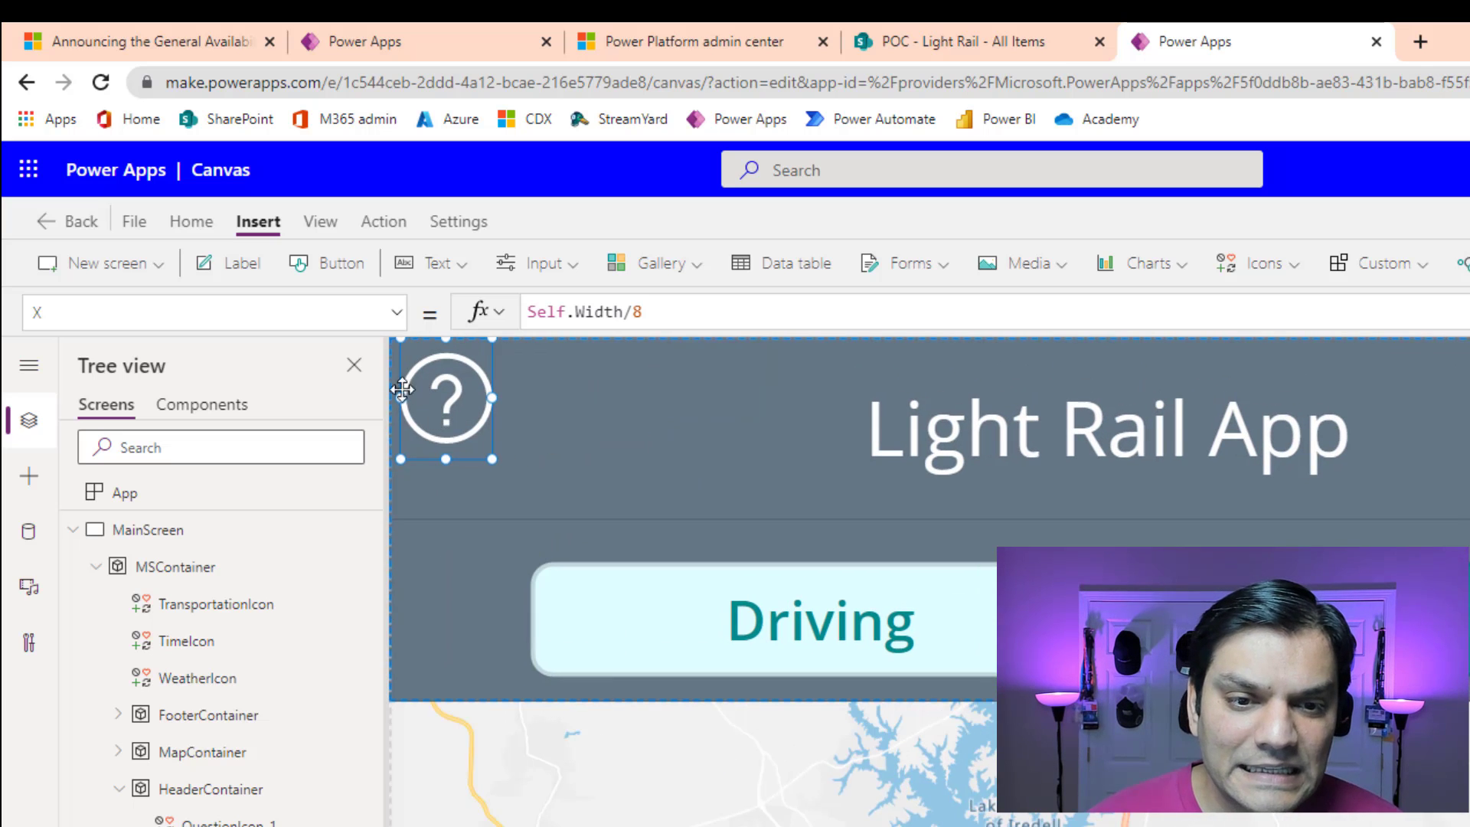
pyautogui.hscroll(-1, 927, 582)
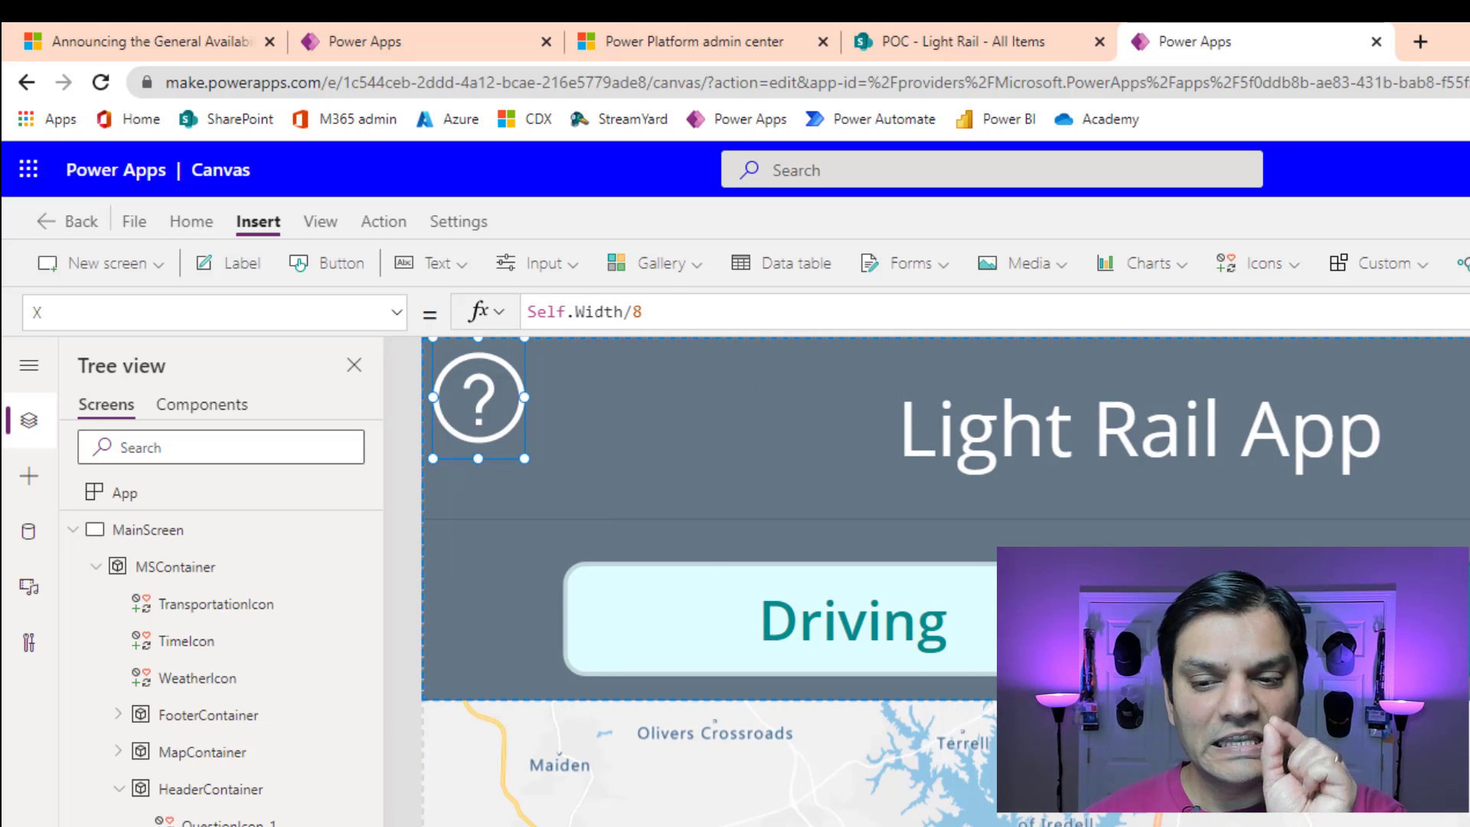
pyautogui.hotkey('ctrl', '0')
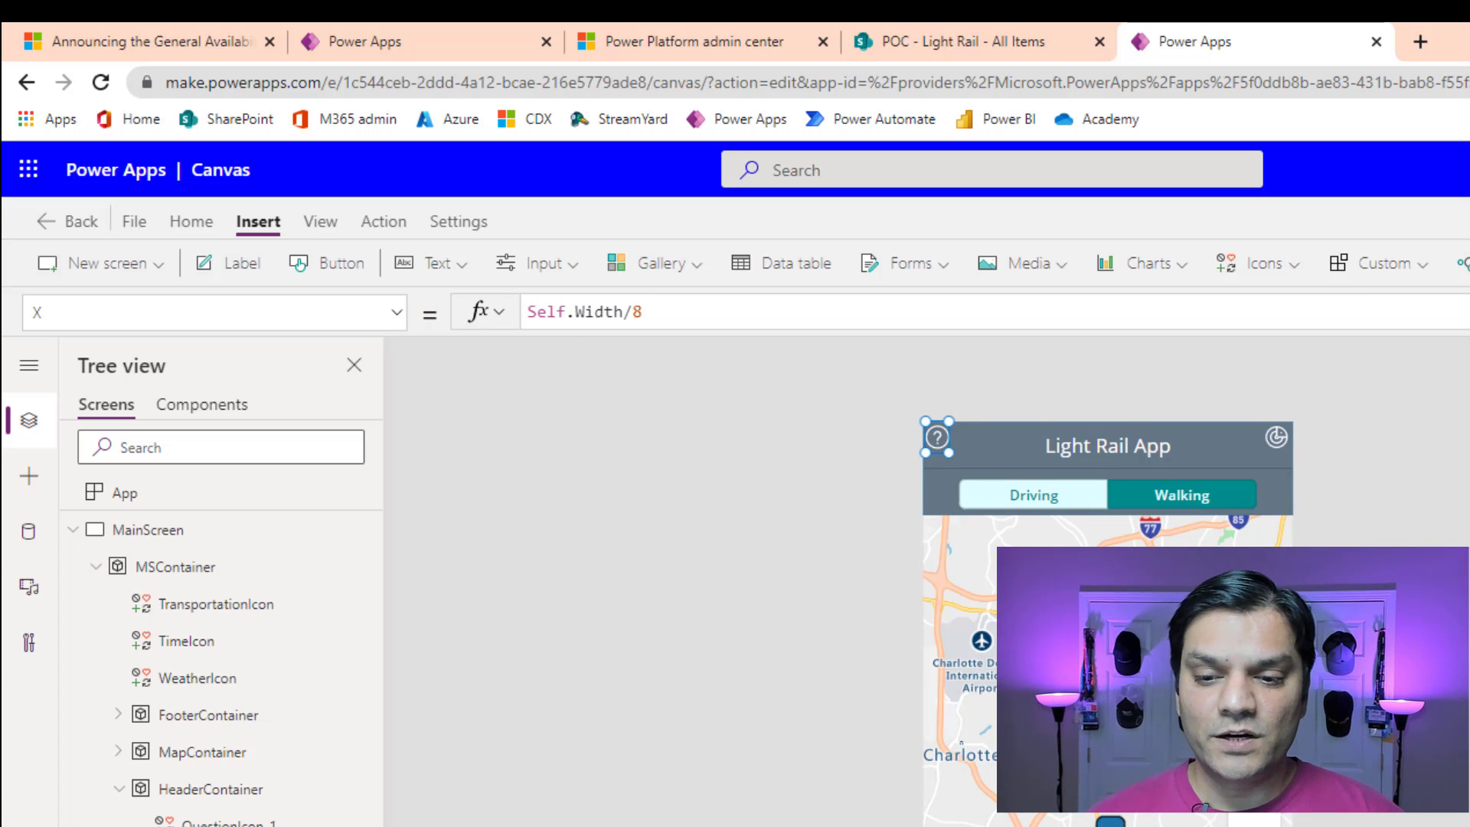
pyautogui.hotkey('ctrl', '=')
pyautogui.hotkey('ctrl', '=')
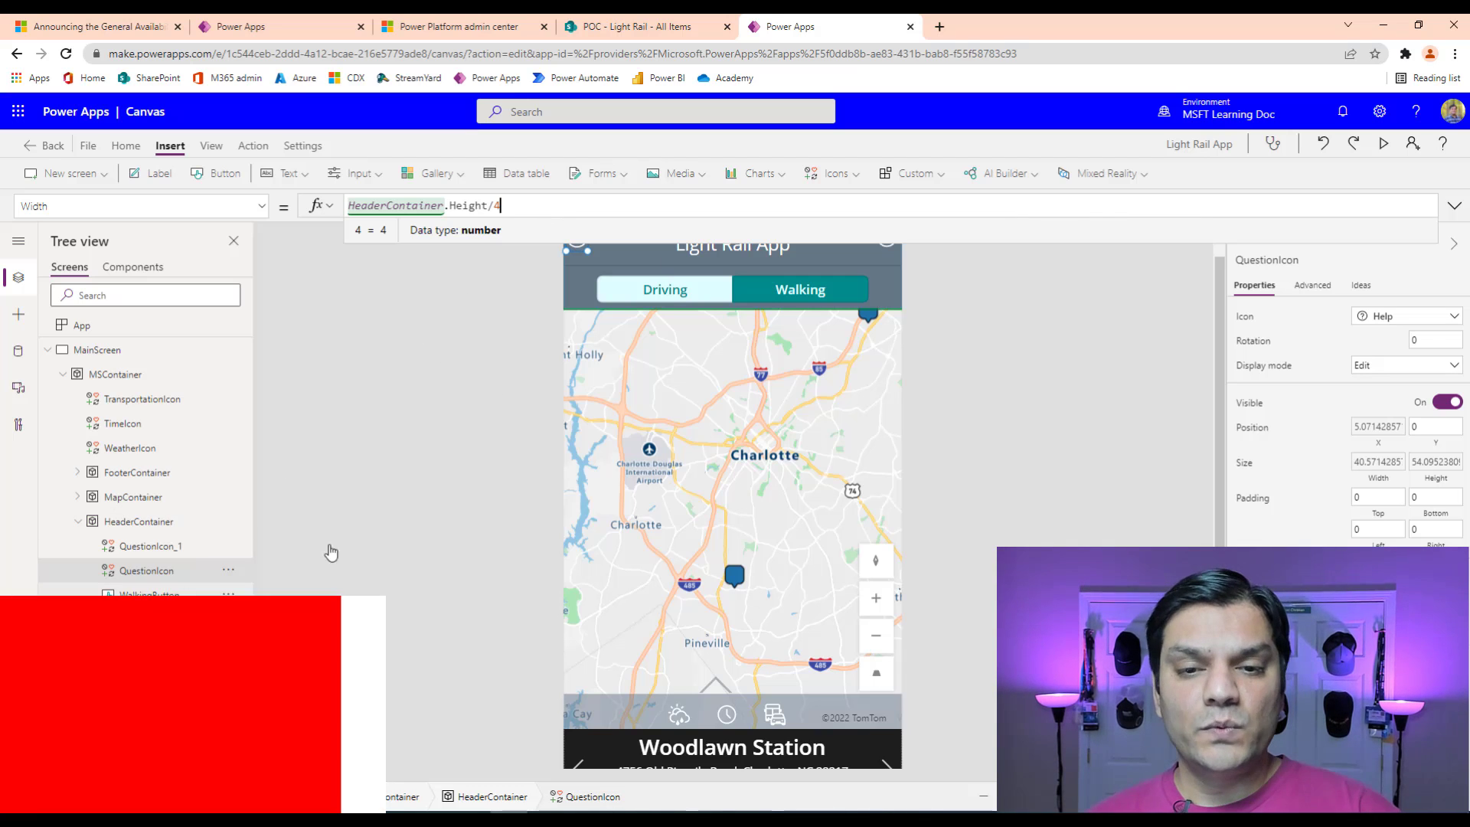
# - Review QuestionIcon's width and height formulas in the expanded formula bar, and collapse the bar
pyautogui.click(1455, 205)
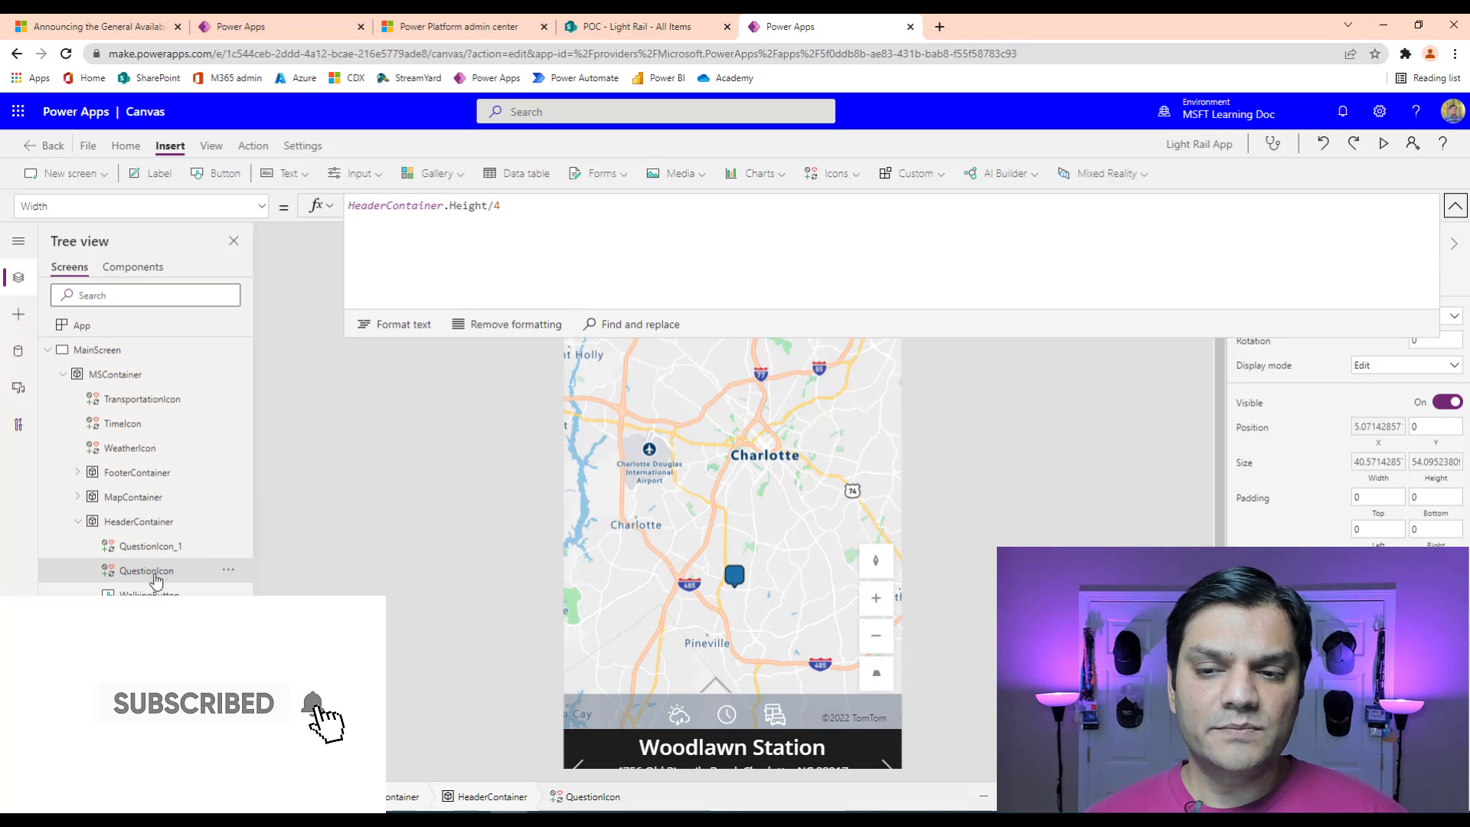
pyautogui.click(1436, 461)
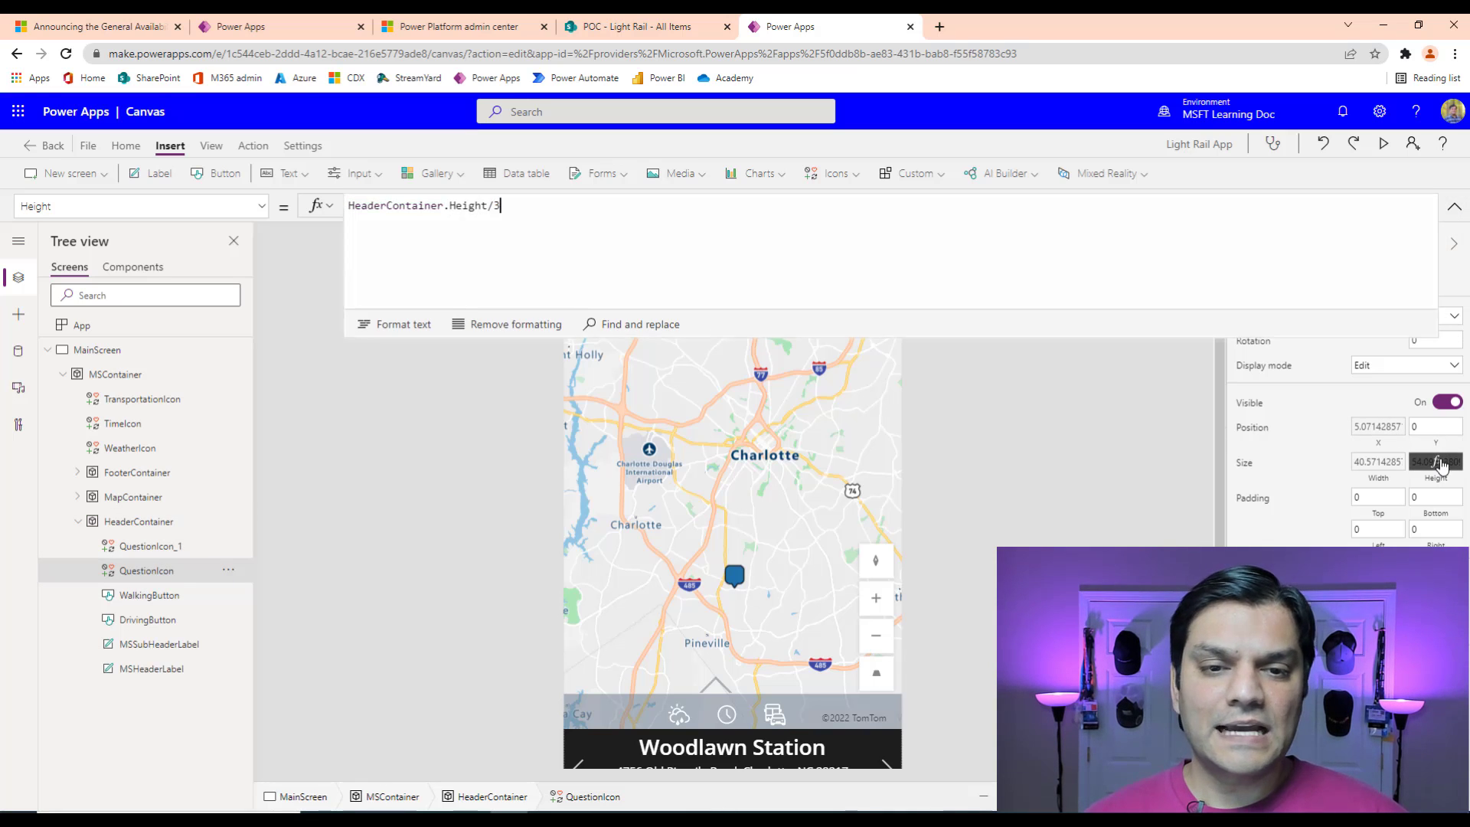
pyautogui.click(510, 221)
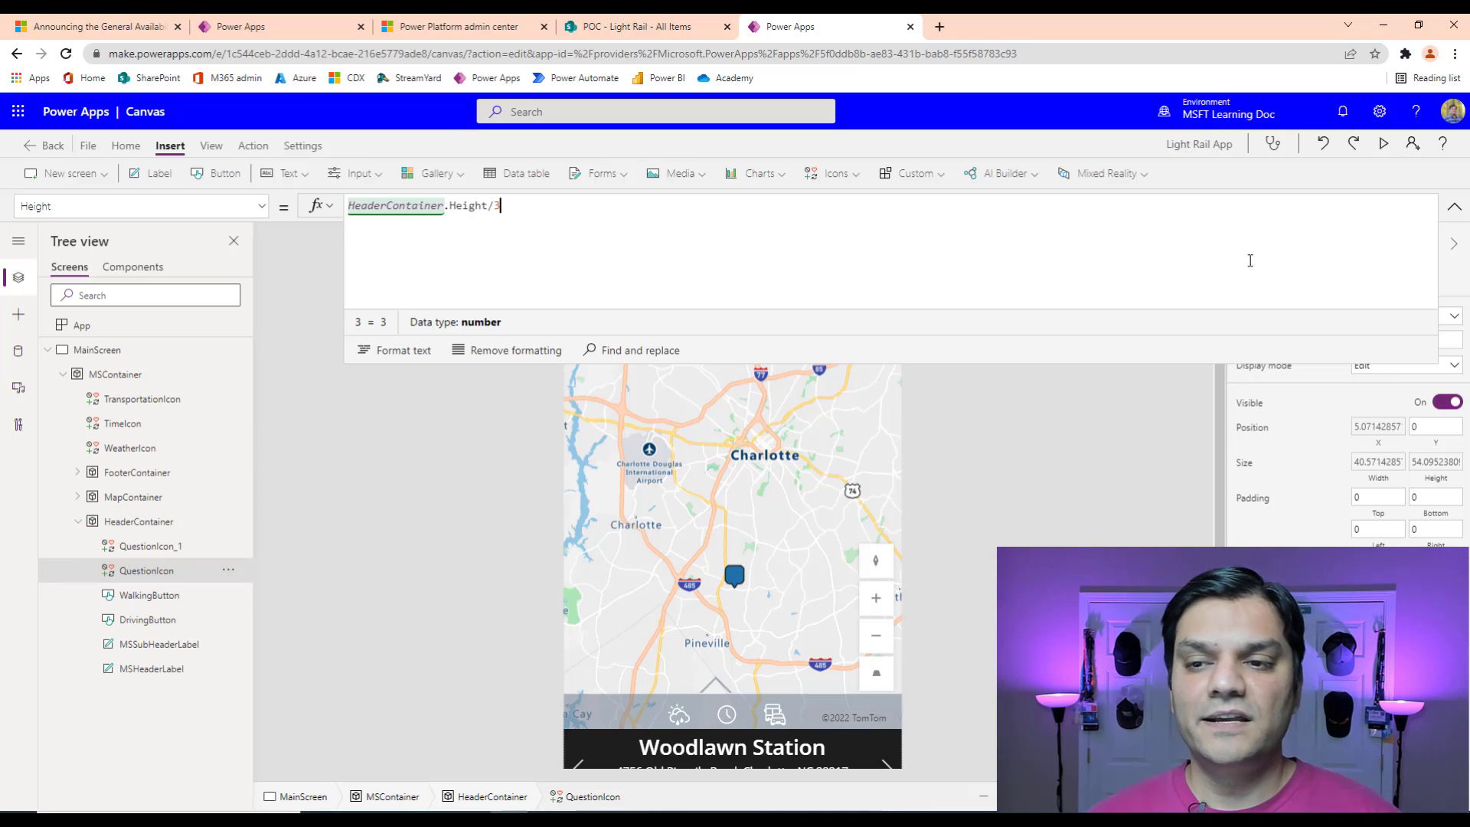
pyautogui.click(1455, 208)
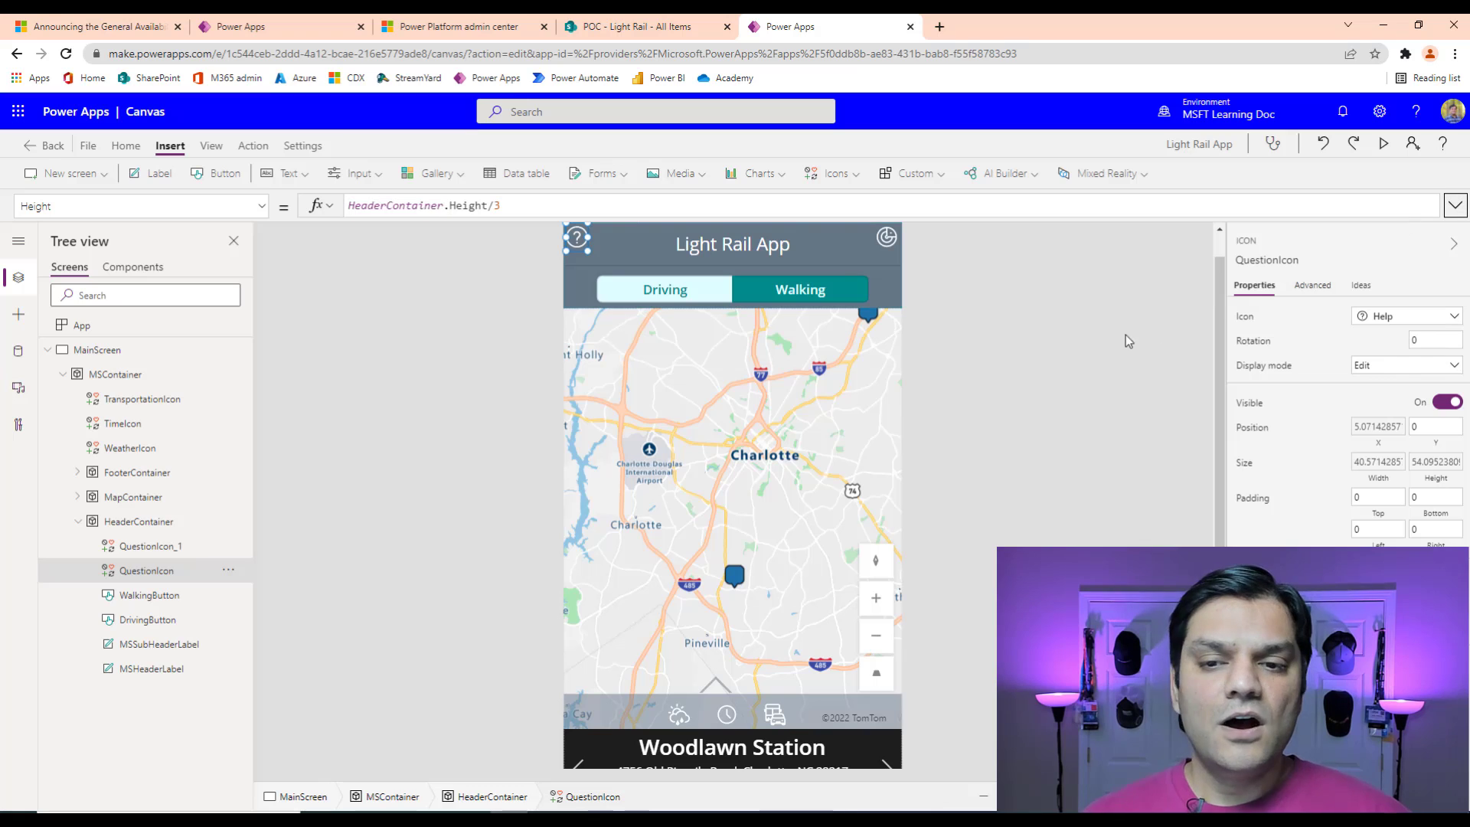
# - Review QuestionIcon_1's X position formula, inspect the icon's spacing from the header's right edge up close, and restore the full app view
pyautogui.click(889, 238)
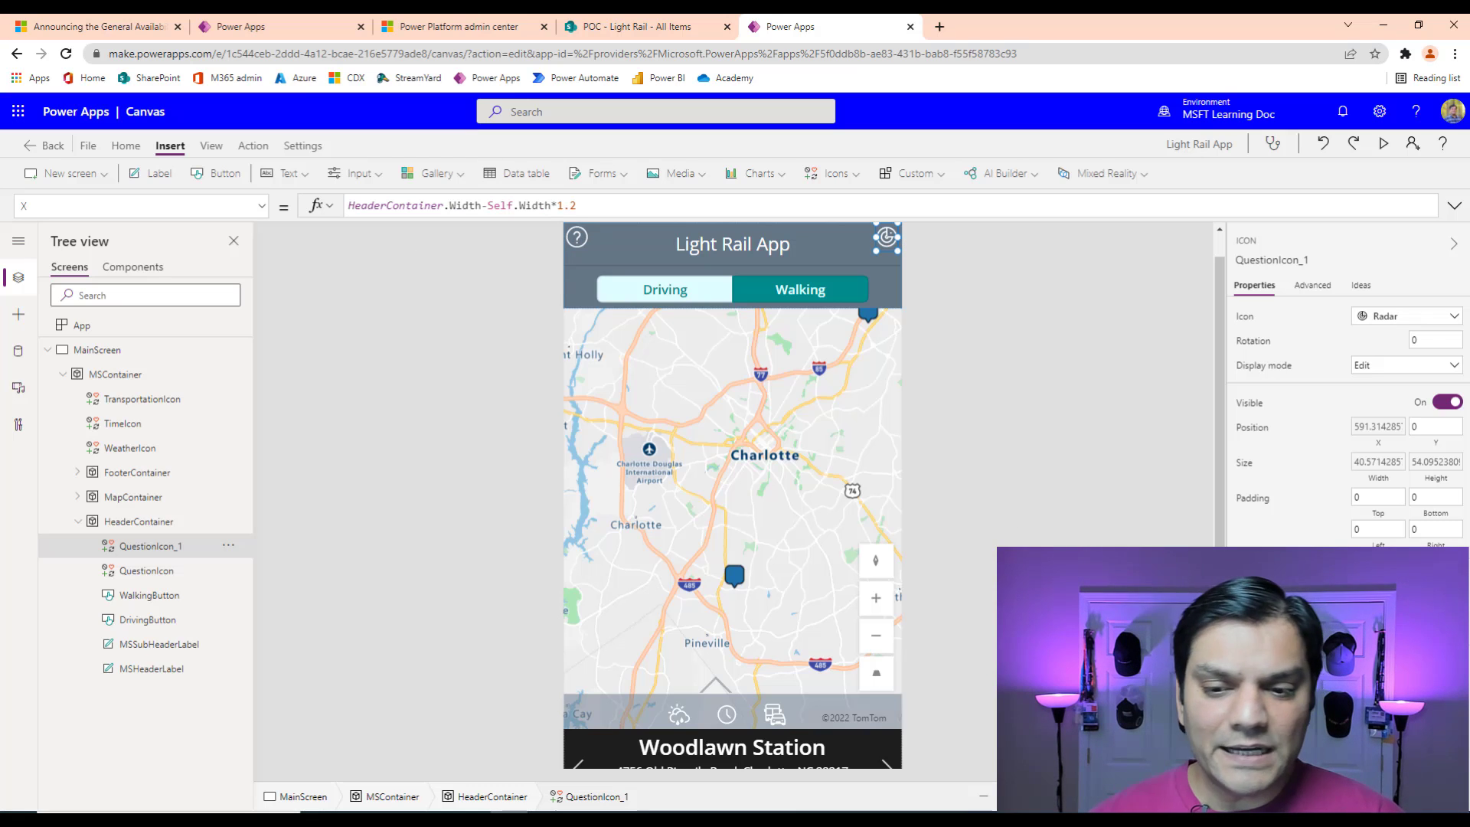
pyautogui.moveTo(1033, 796); pyautogui.dragTo(1120, 775)
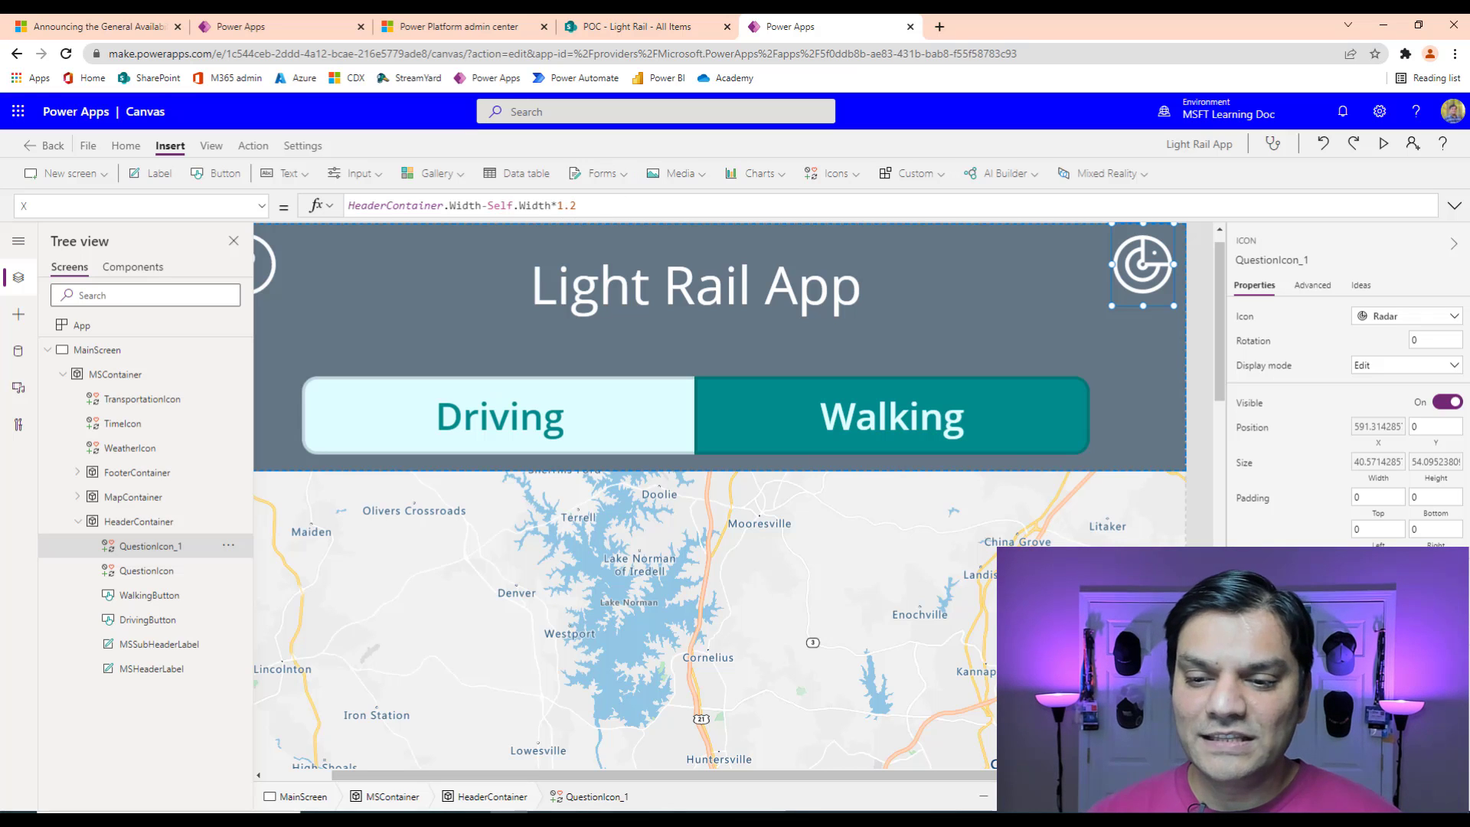
pyautogui.click(1209, 798)
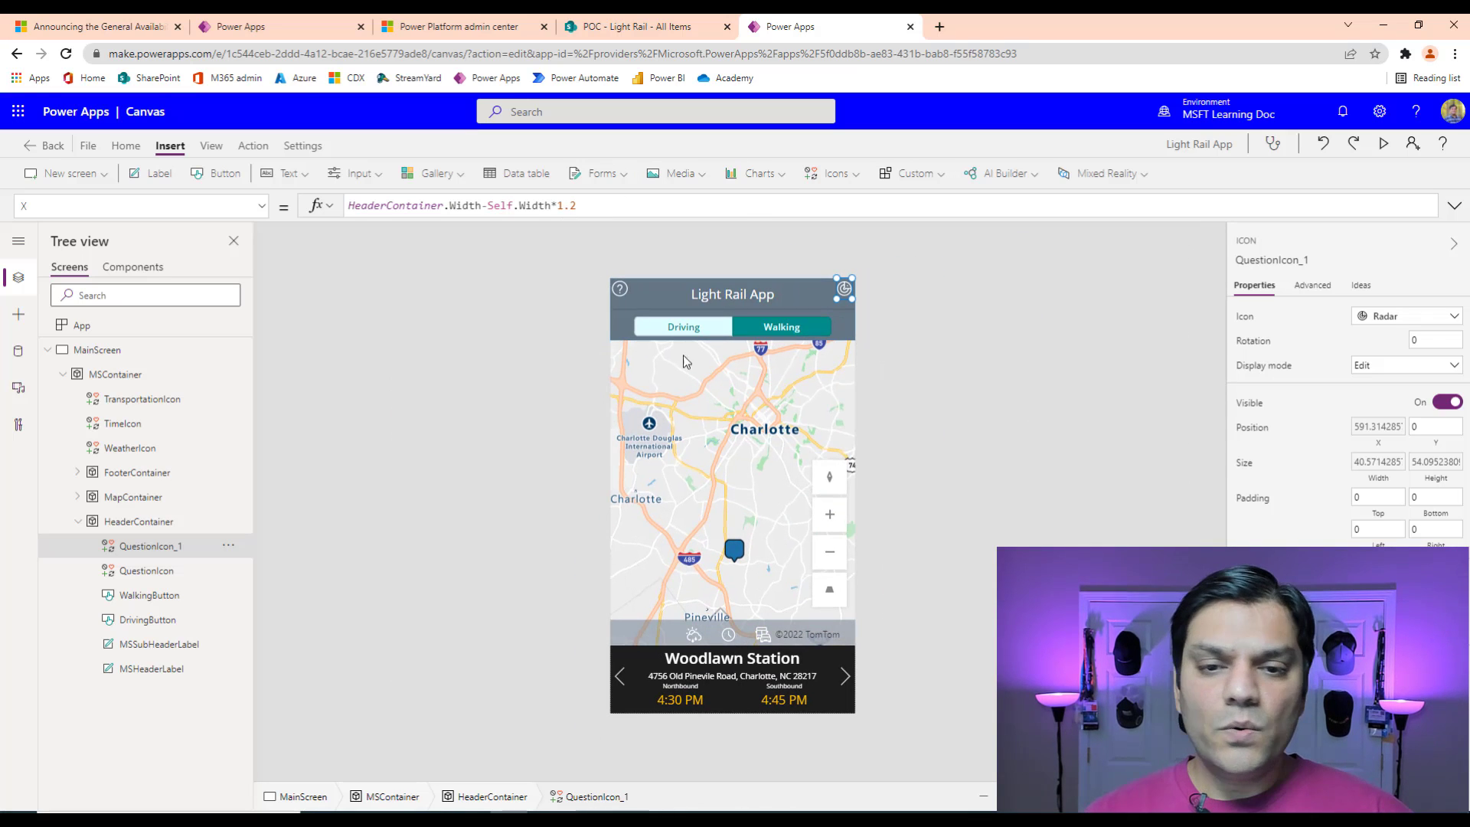
# - Compare the X position formulas of DrivingButton and WalkingButton, and check WalkingButton's Y position formula
pyautogui.click(129, 604)
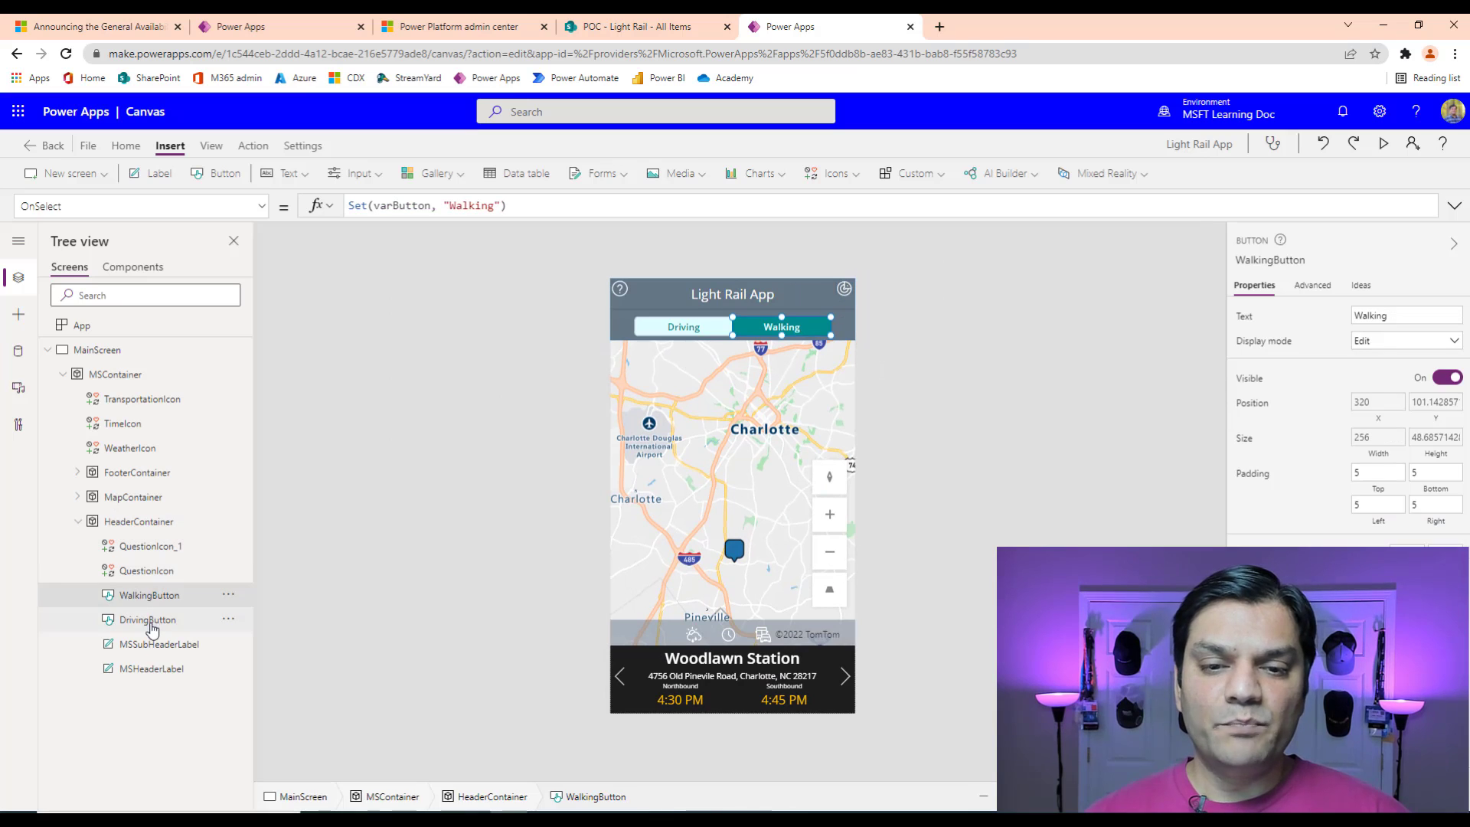
pyautogui.click(150, 625)
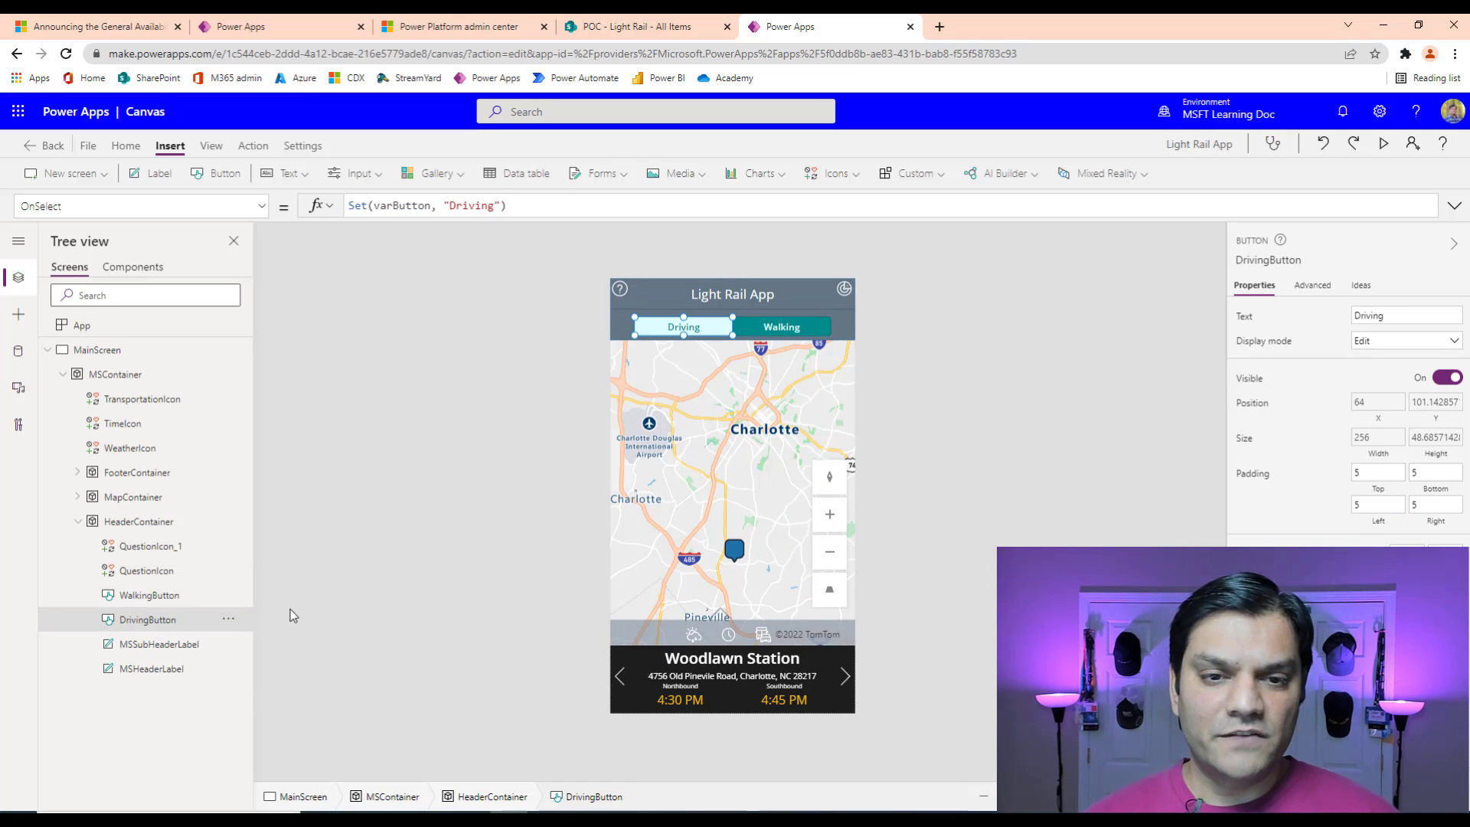
pyautogui.click(1353, 406)
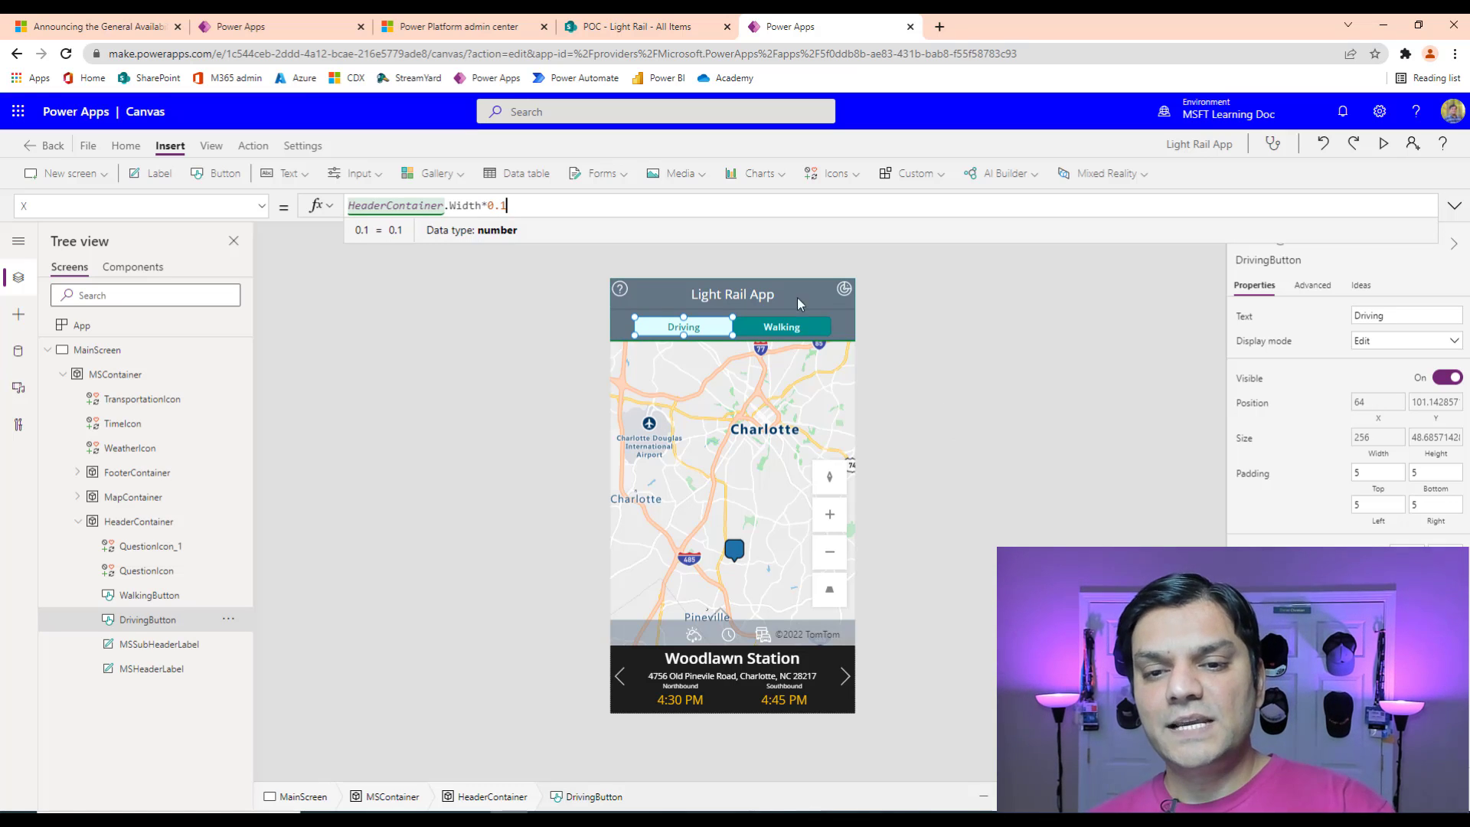
pyautogui.click(763, 331)
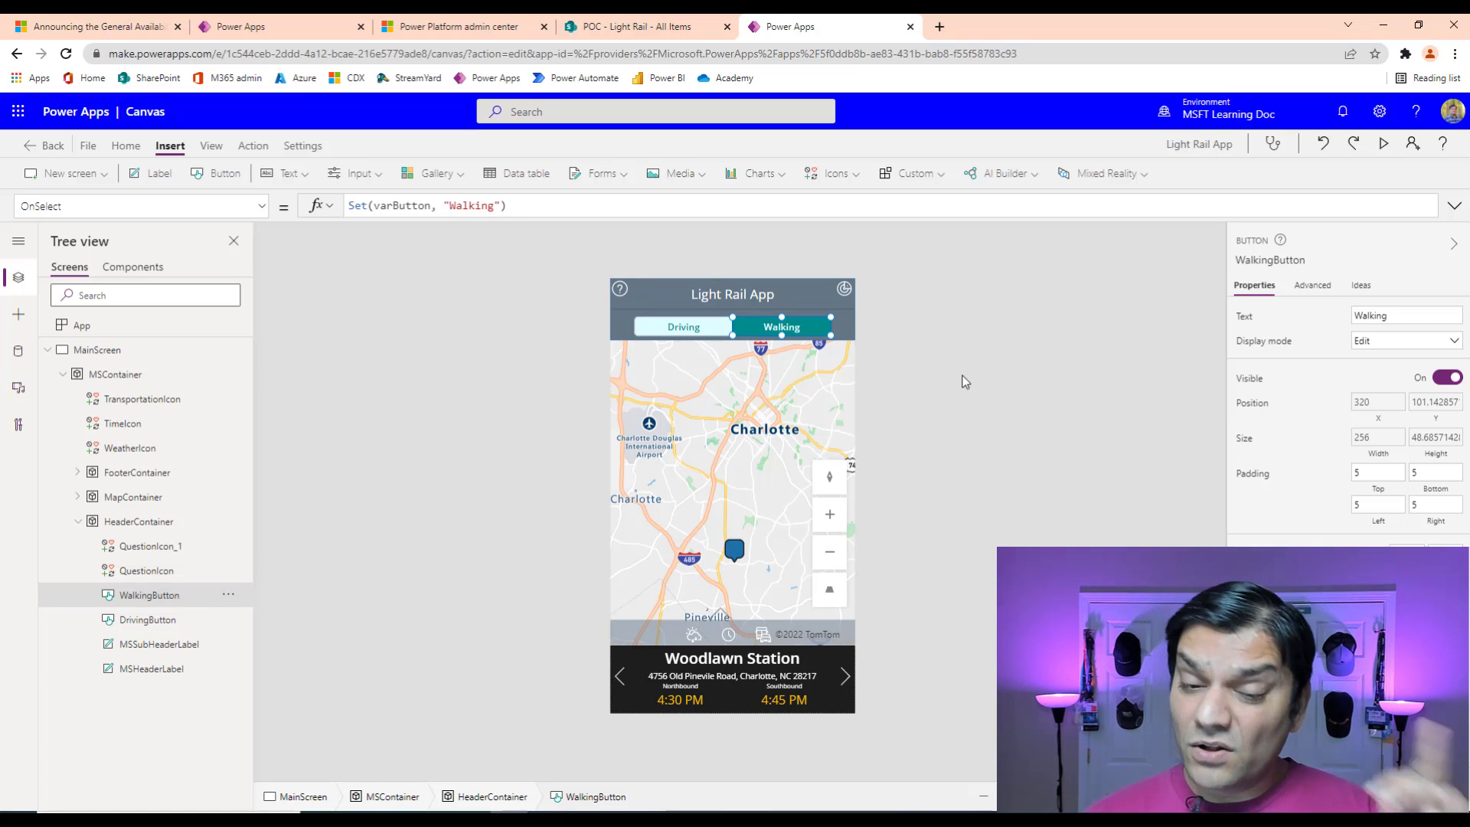
pyautogui.click(1386, 400)
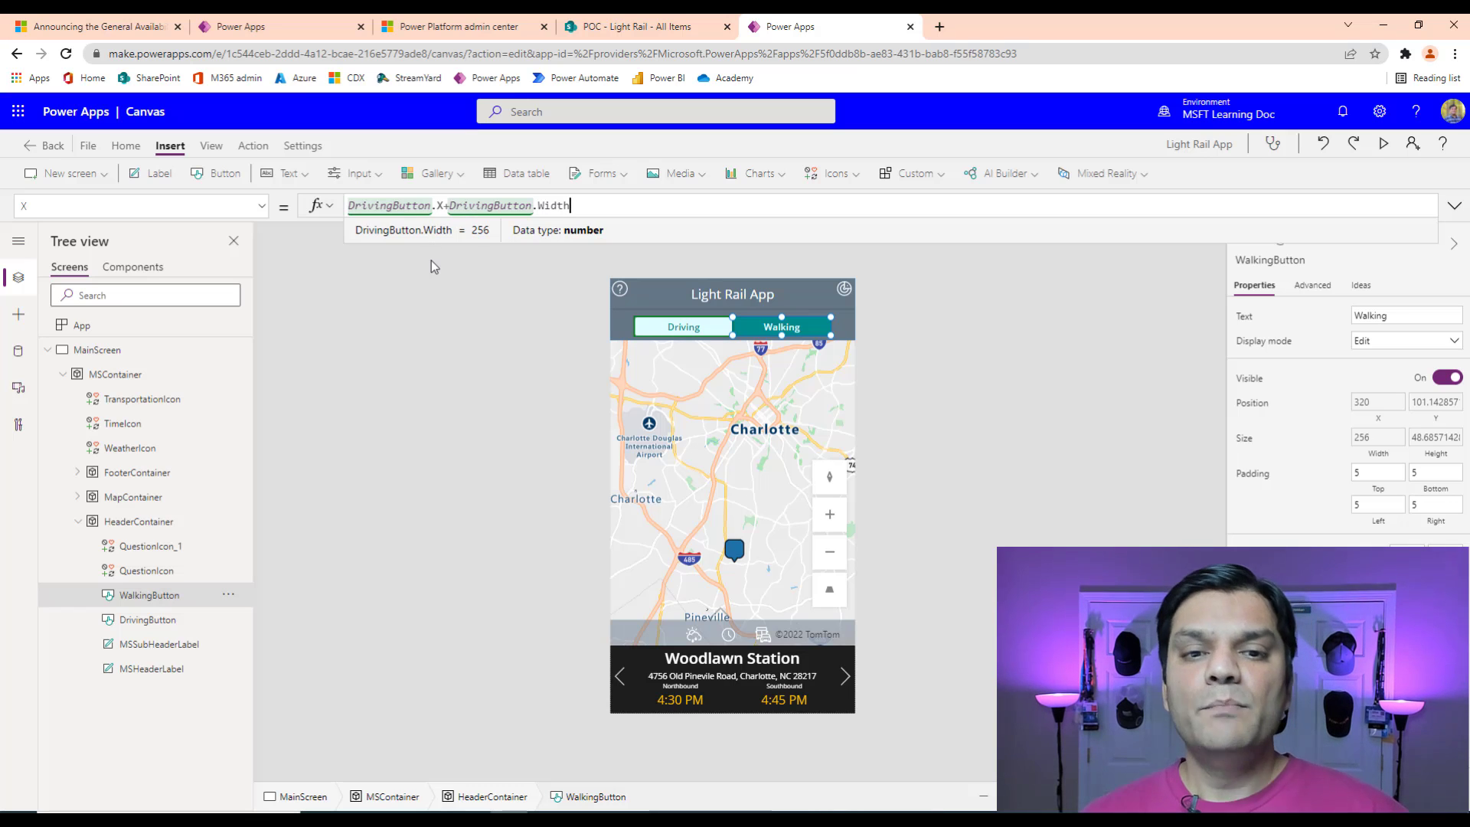
pyautogui.click(1434, 413)
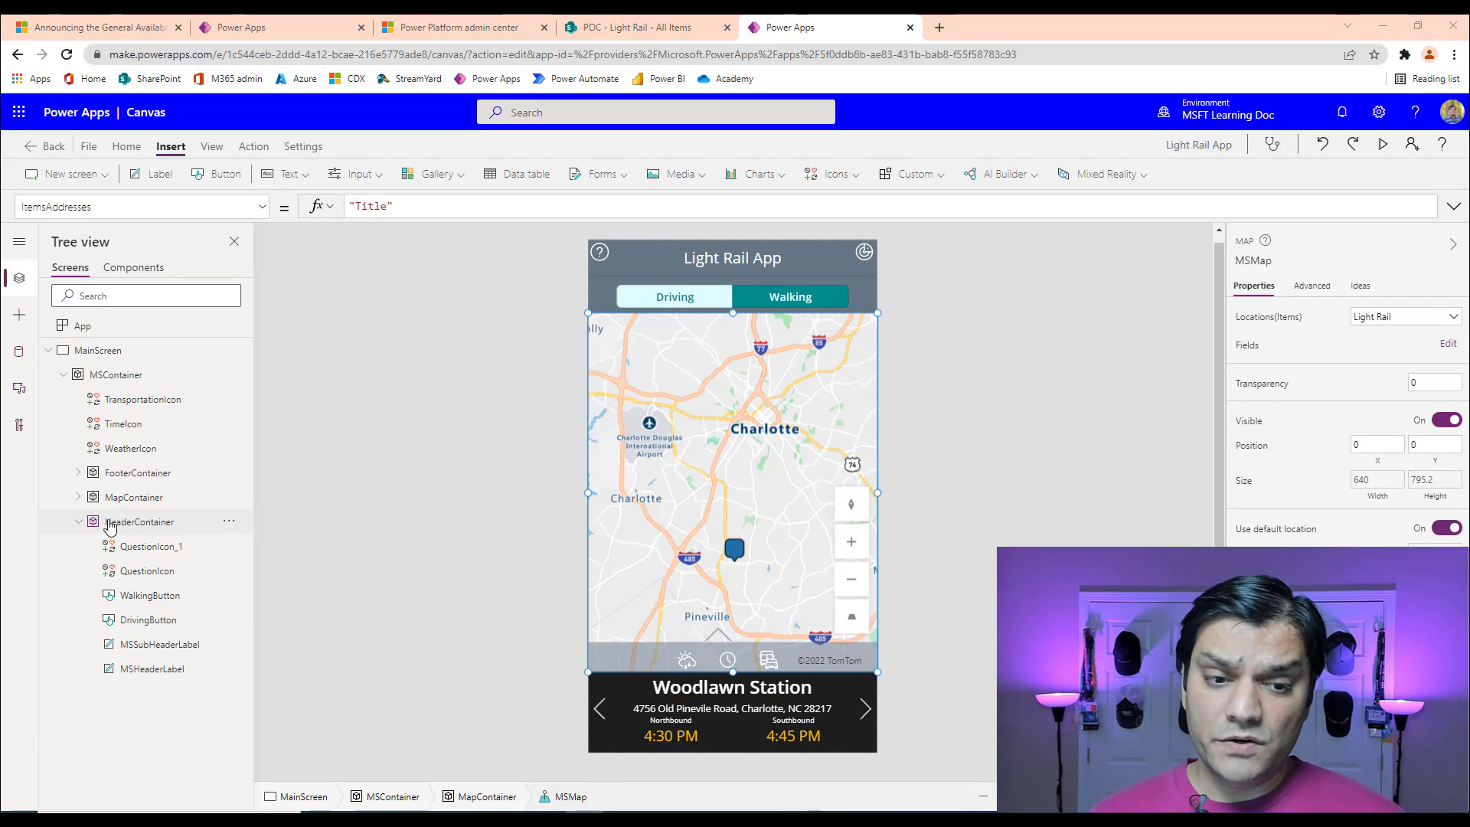
# - Expand MapContainer, collapse HeaderContainer, and locate the Map control among the insertable media controls without adding it
pyautogui.click(80, 499)
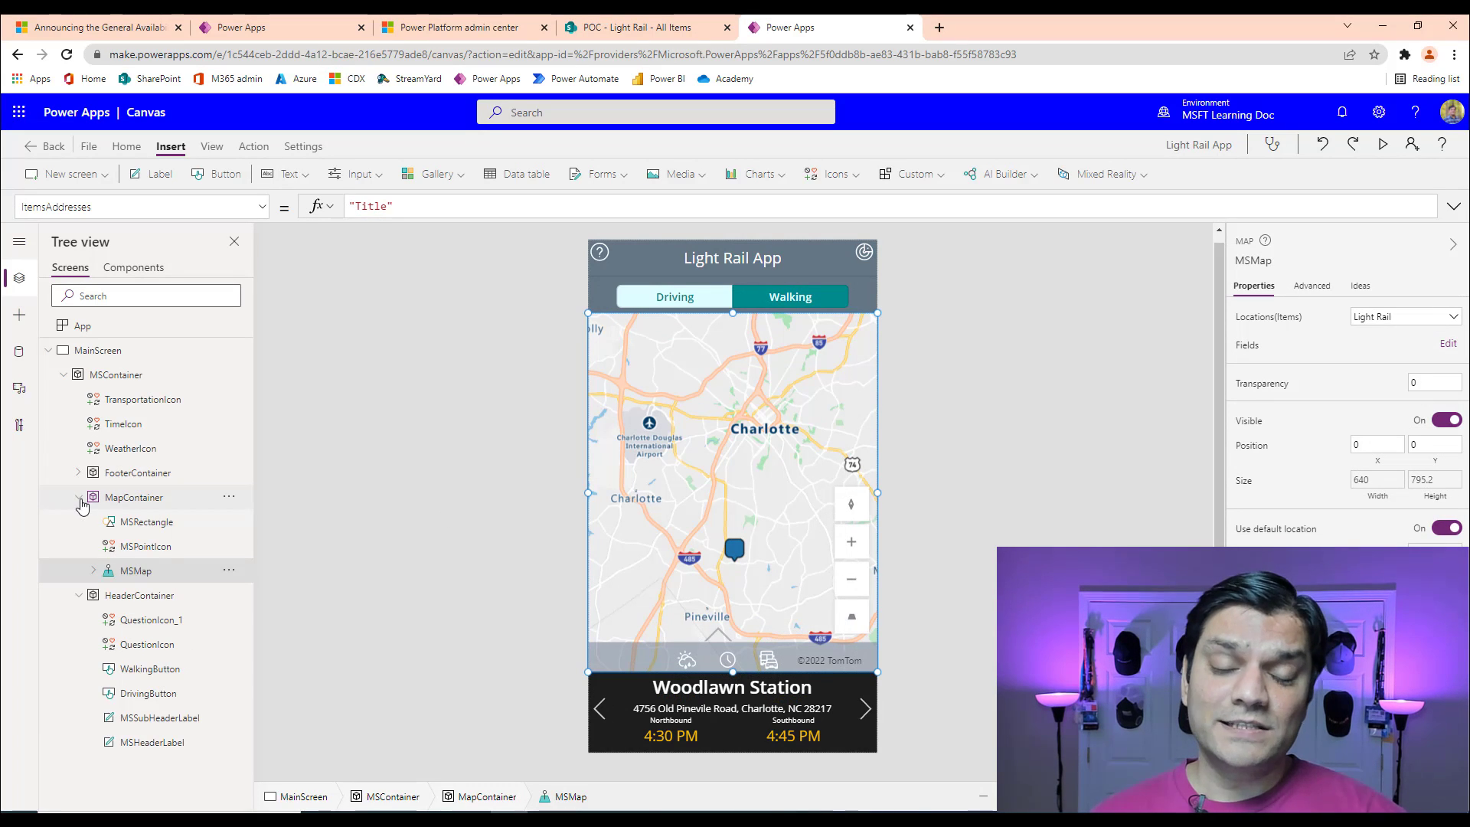
pyautogui.click(77, 596)
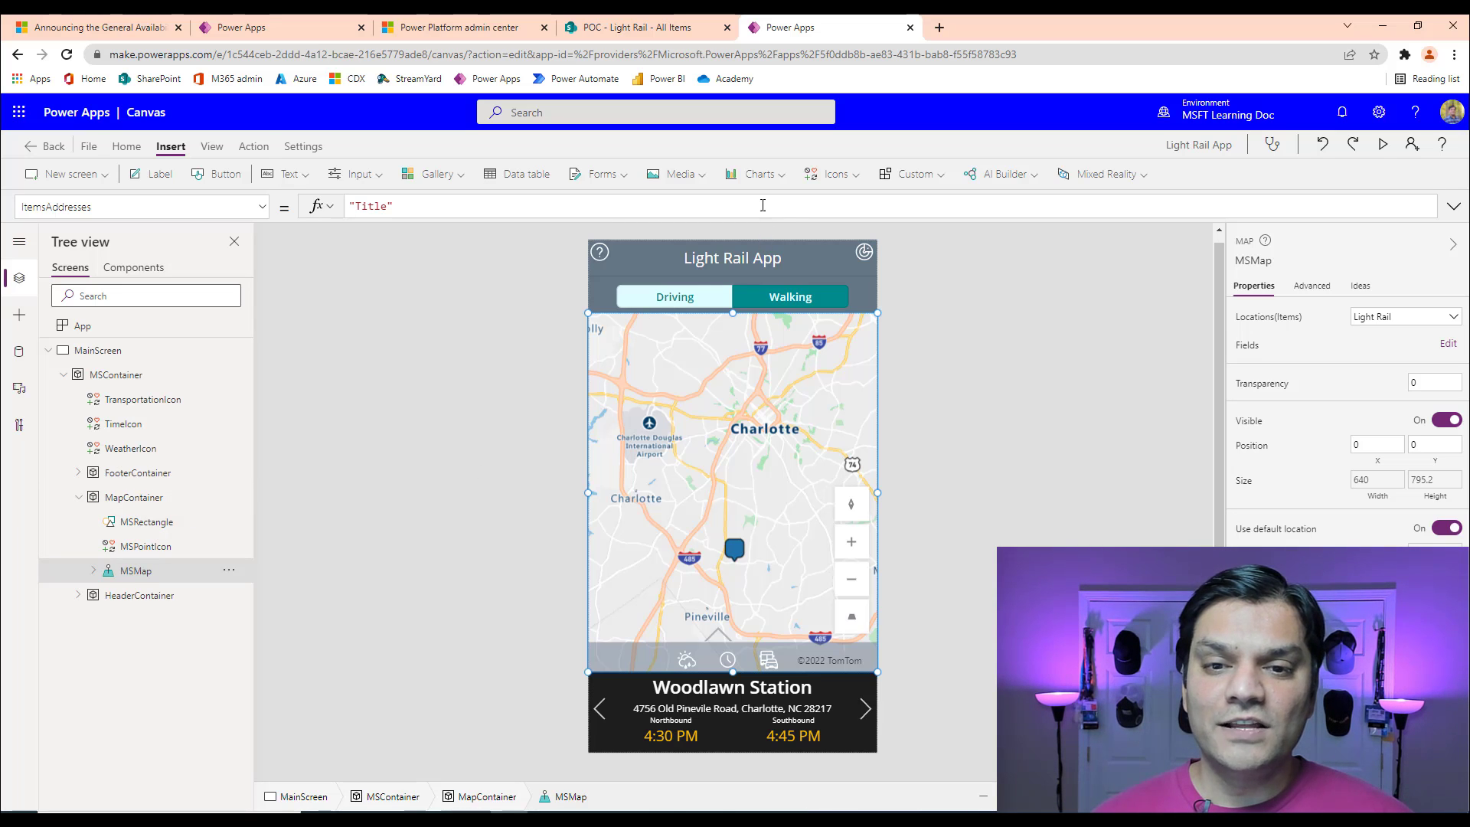
pyautogui.click(675, 174)
pyautogui.scroll(-2, 677, 283)
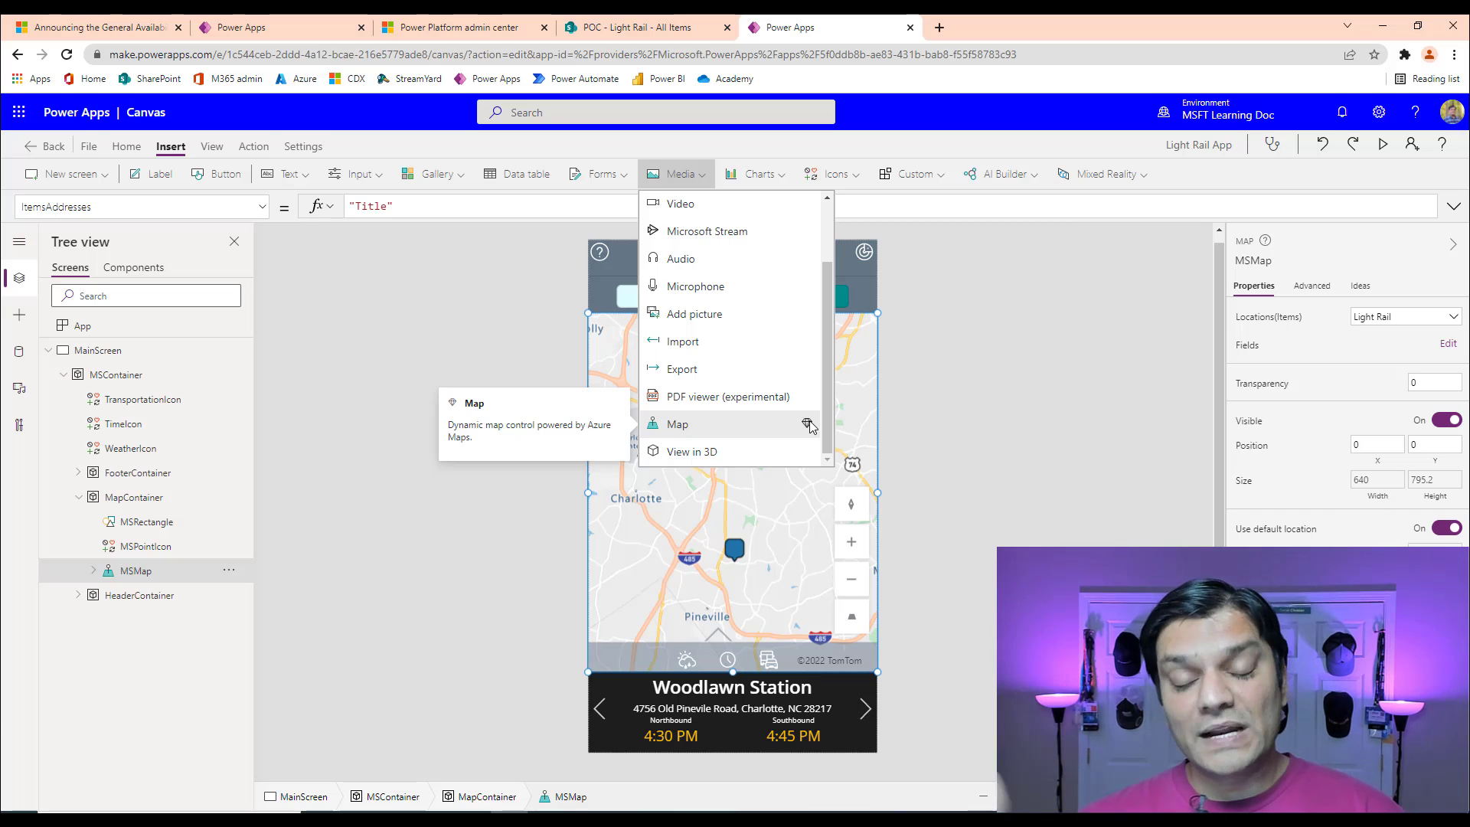
pyautogui.click(1031, 449)
# - Select MSMap and examine its width and height formulas against MapContainer
pyautogui.click(137, 571)
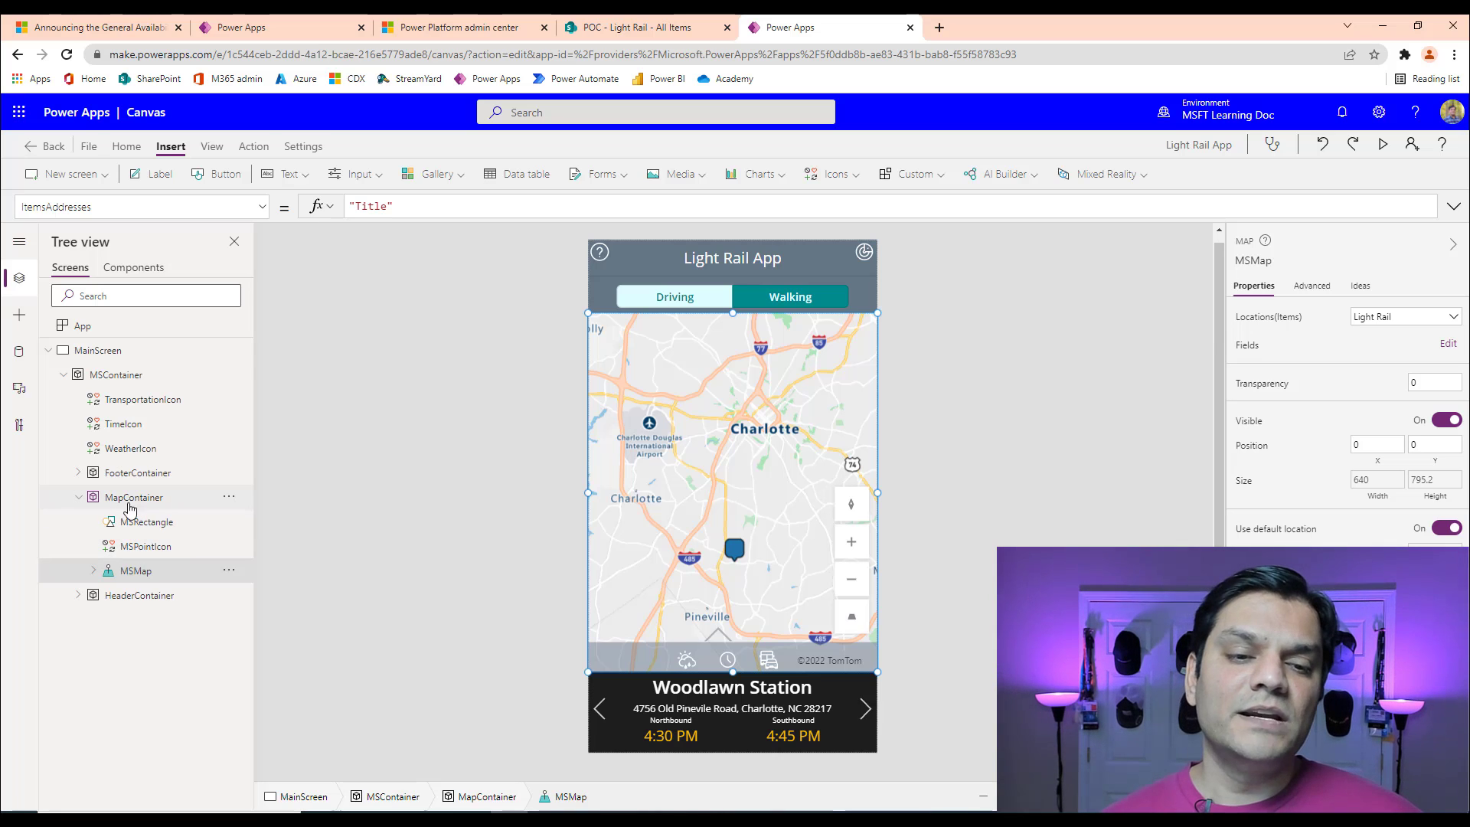
pyautogui.click(1376, 479)
pyautogui.click(401, 202)
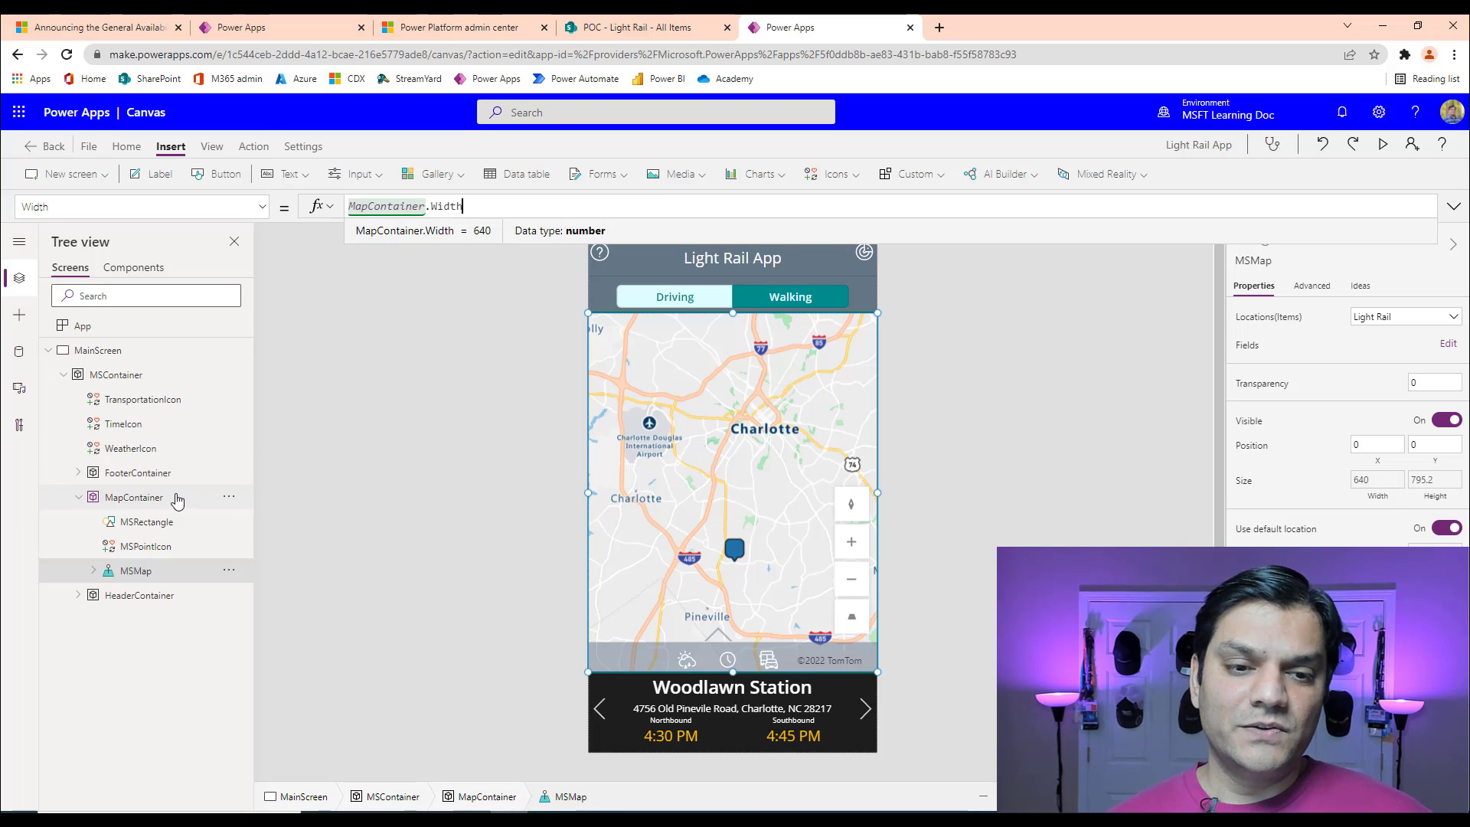
pyautogui.click(1432, 479)
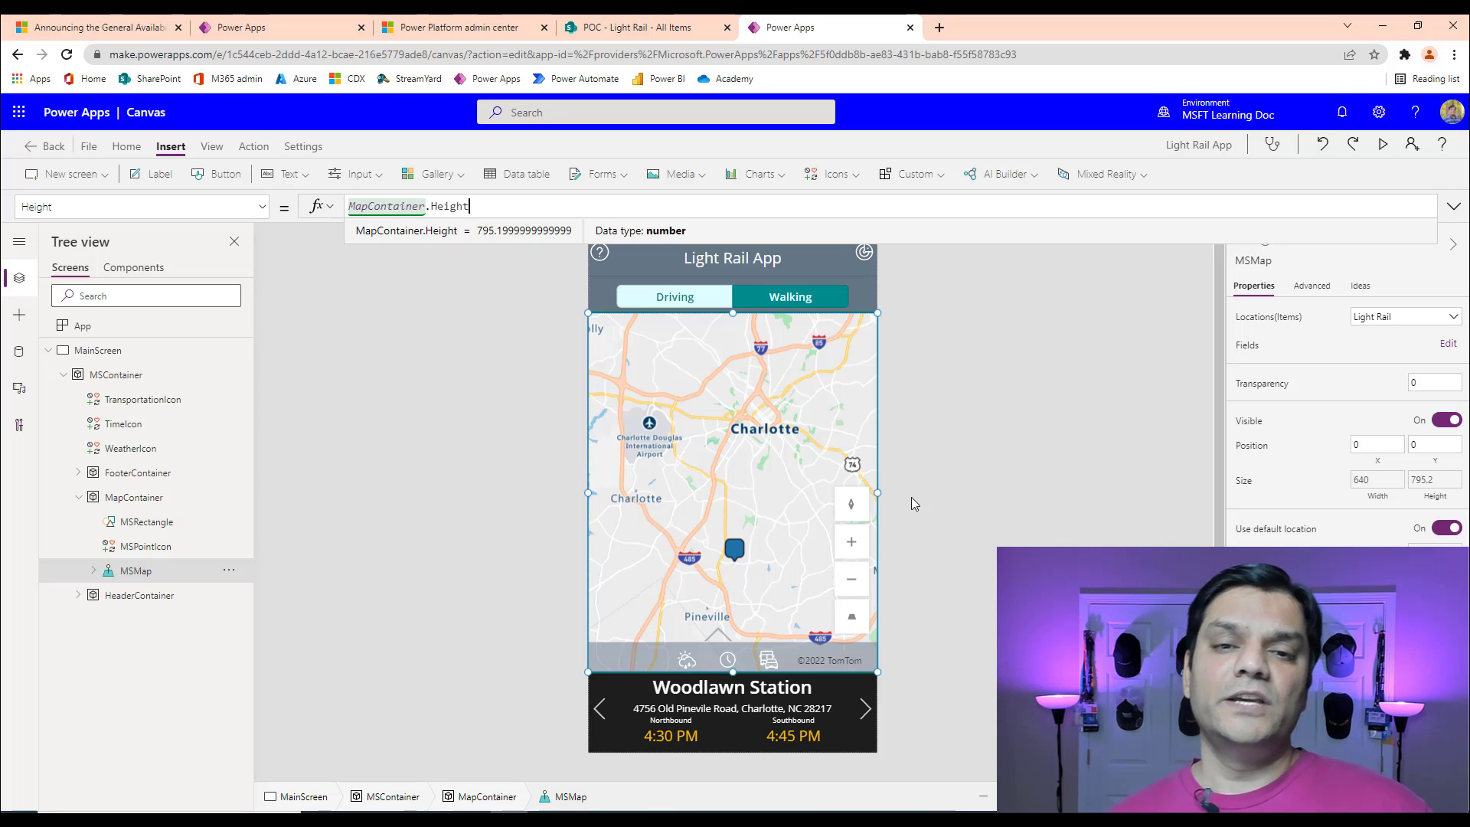
# - Switch to the SharePoint Light Rail list and review its station columns across to the inbound and outbound times
pyautogui.click(632, 27)
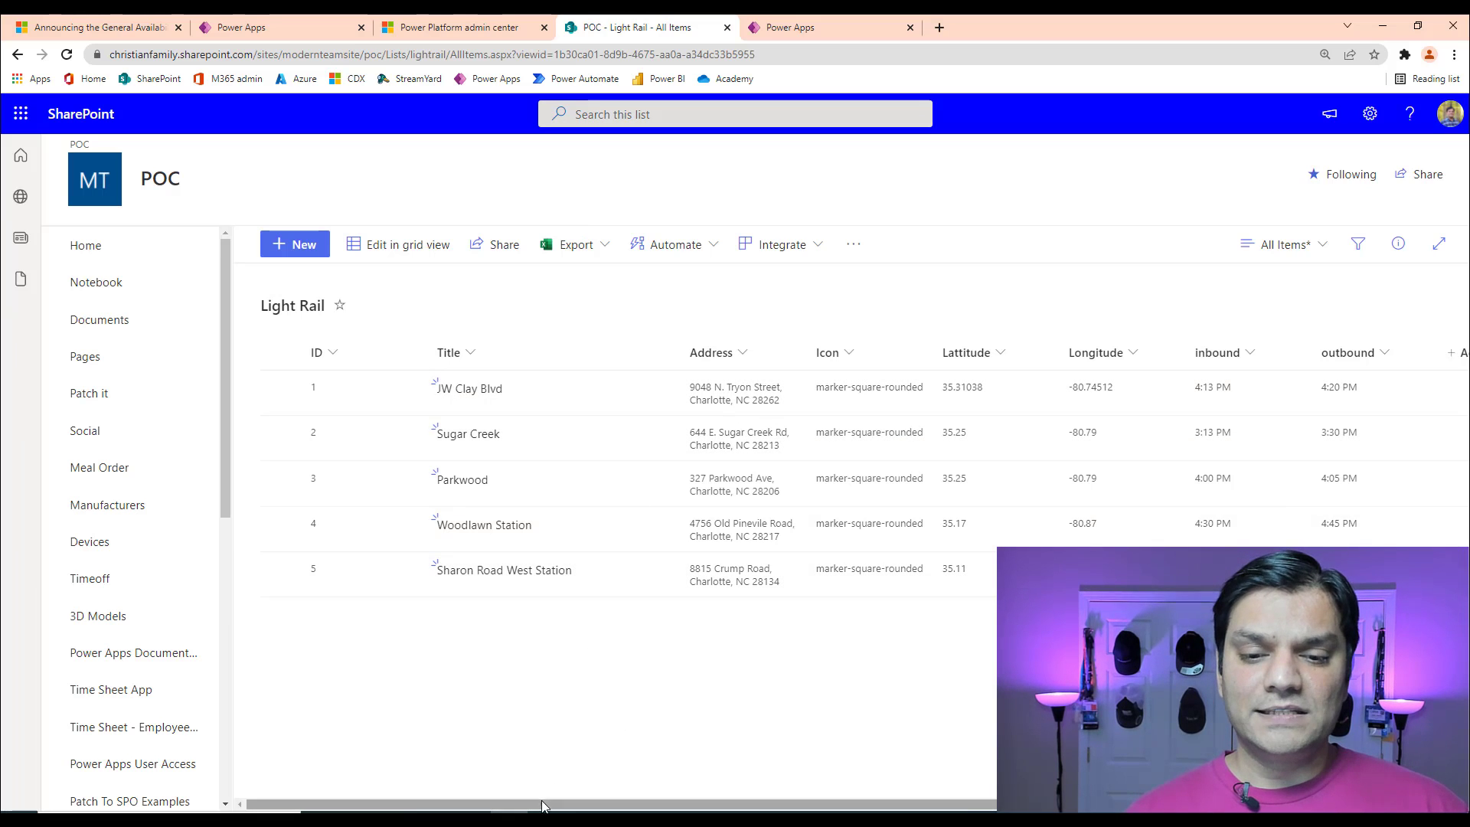
pyautogui.moveTo(542, 806); pyautogui.dragTo(552, 806)
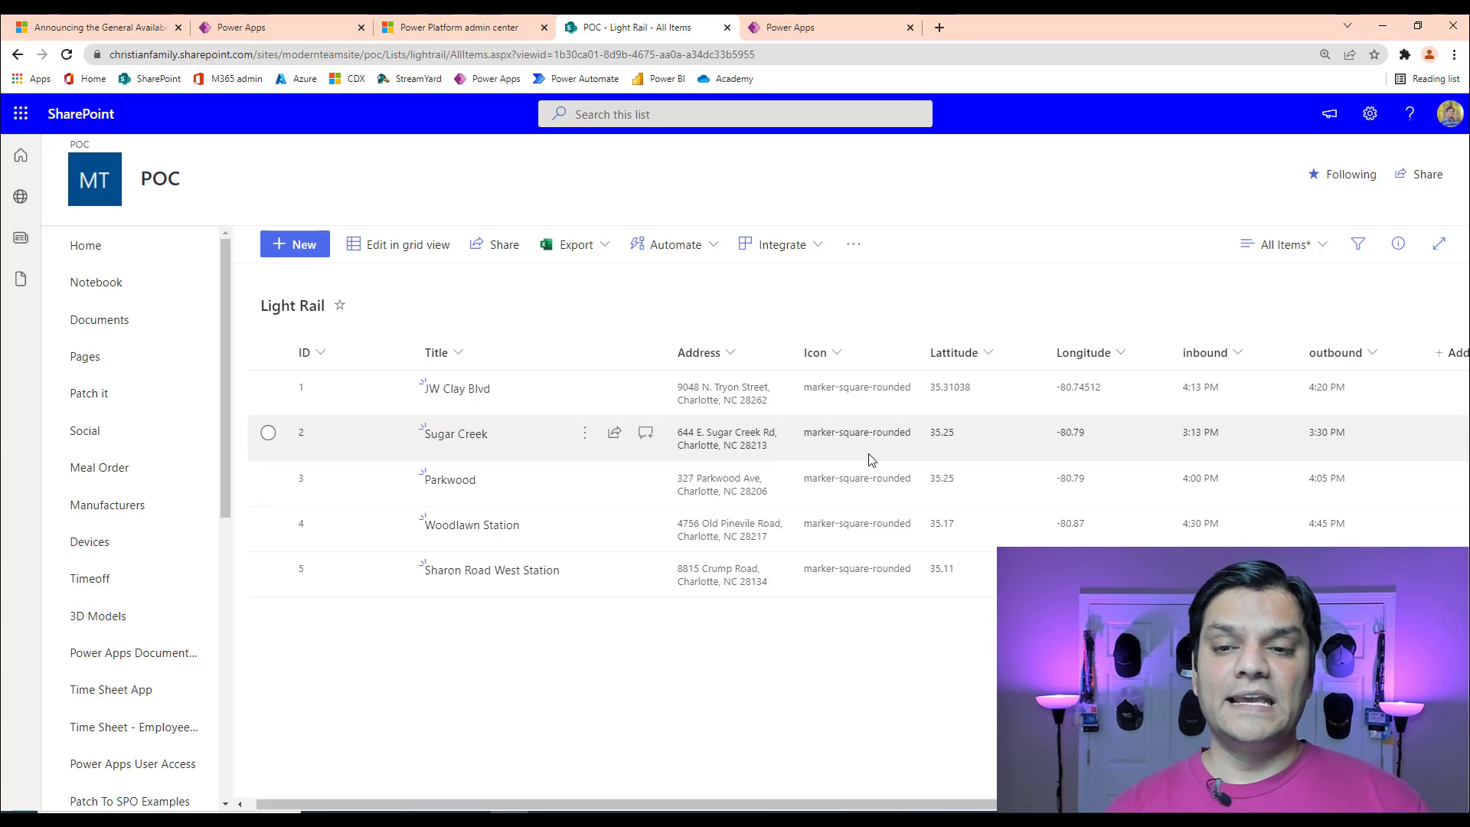
pyautogui.hscroll(2, 766, 429)
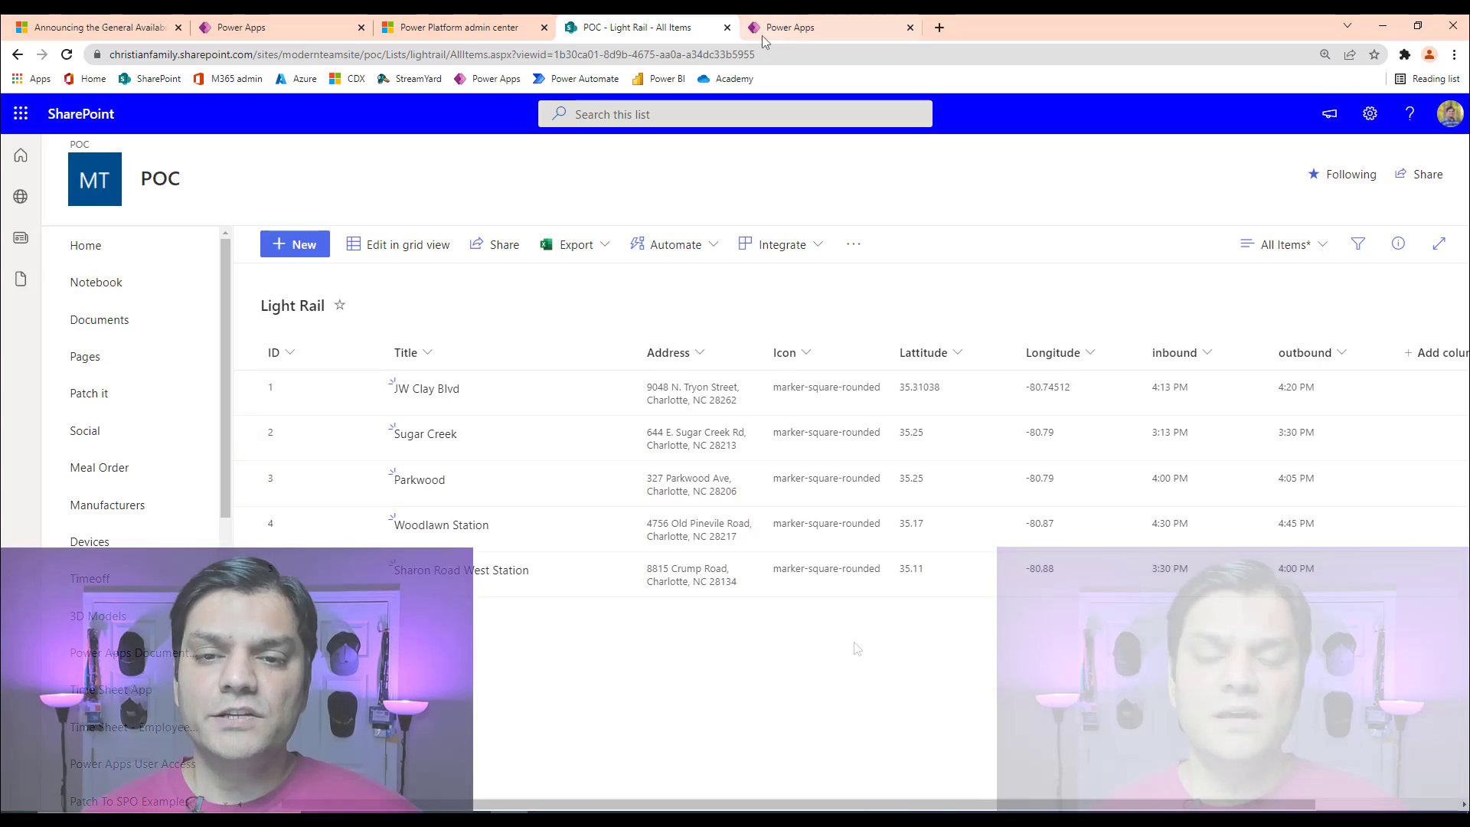
# - Return to Power Apps and check MSMap's location data source and the Light Rail connection among the app's data sources
pyautogui.click(766, 29)
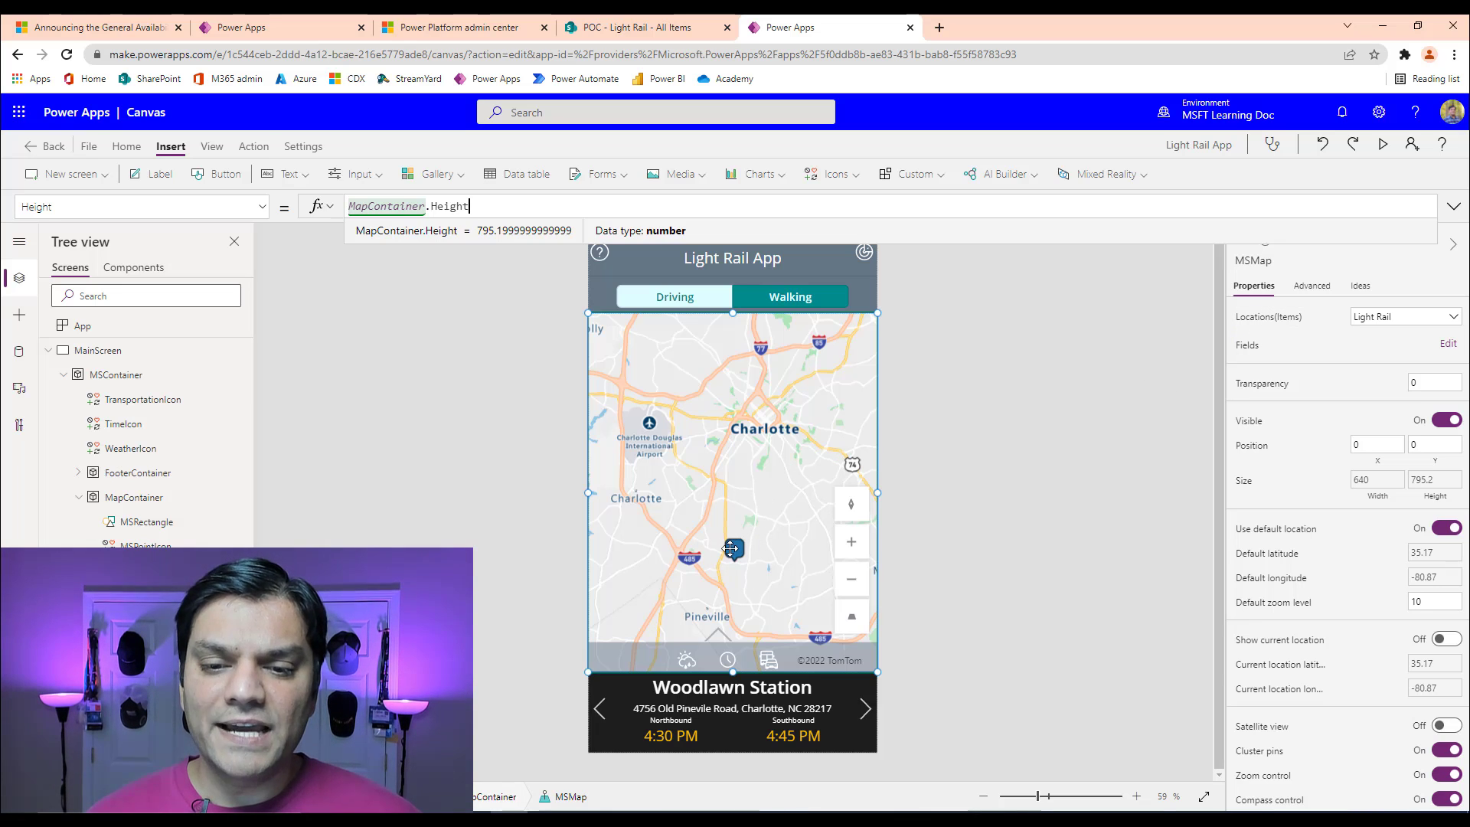
pyautogui.click(1453, 317)
pyautogui.moveTo(1310, 462)
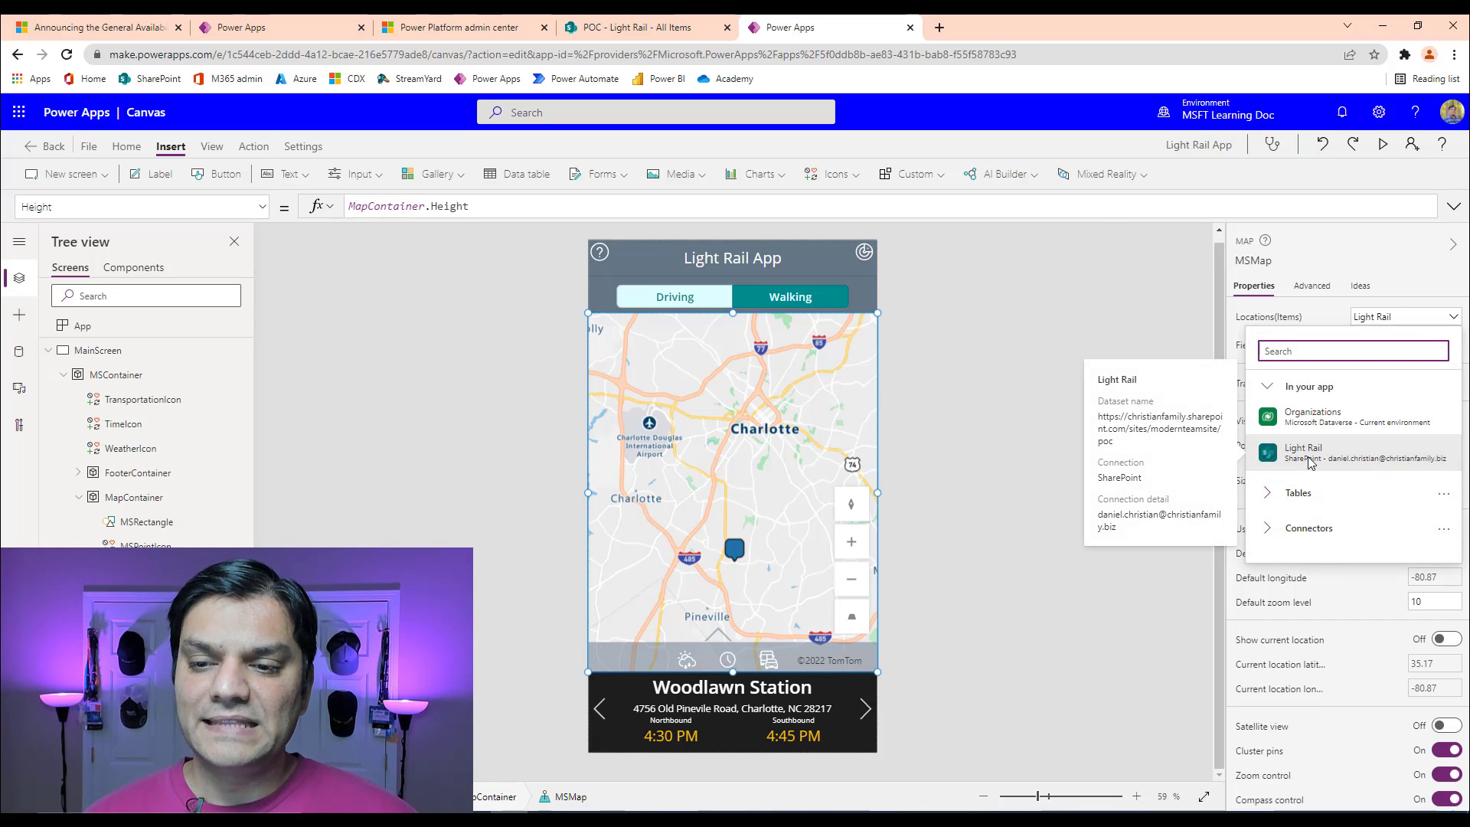
pyautogui.click(20, 353)
pyautogui.moveTo(134, 381)
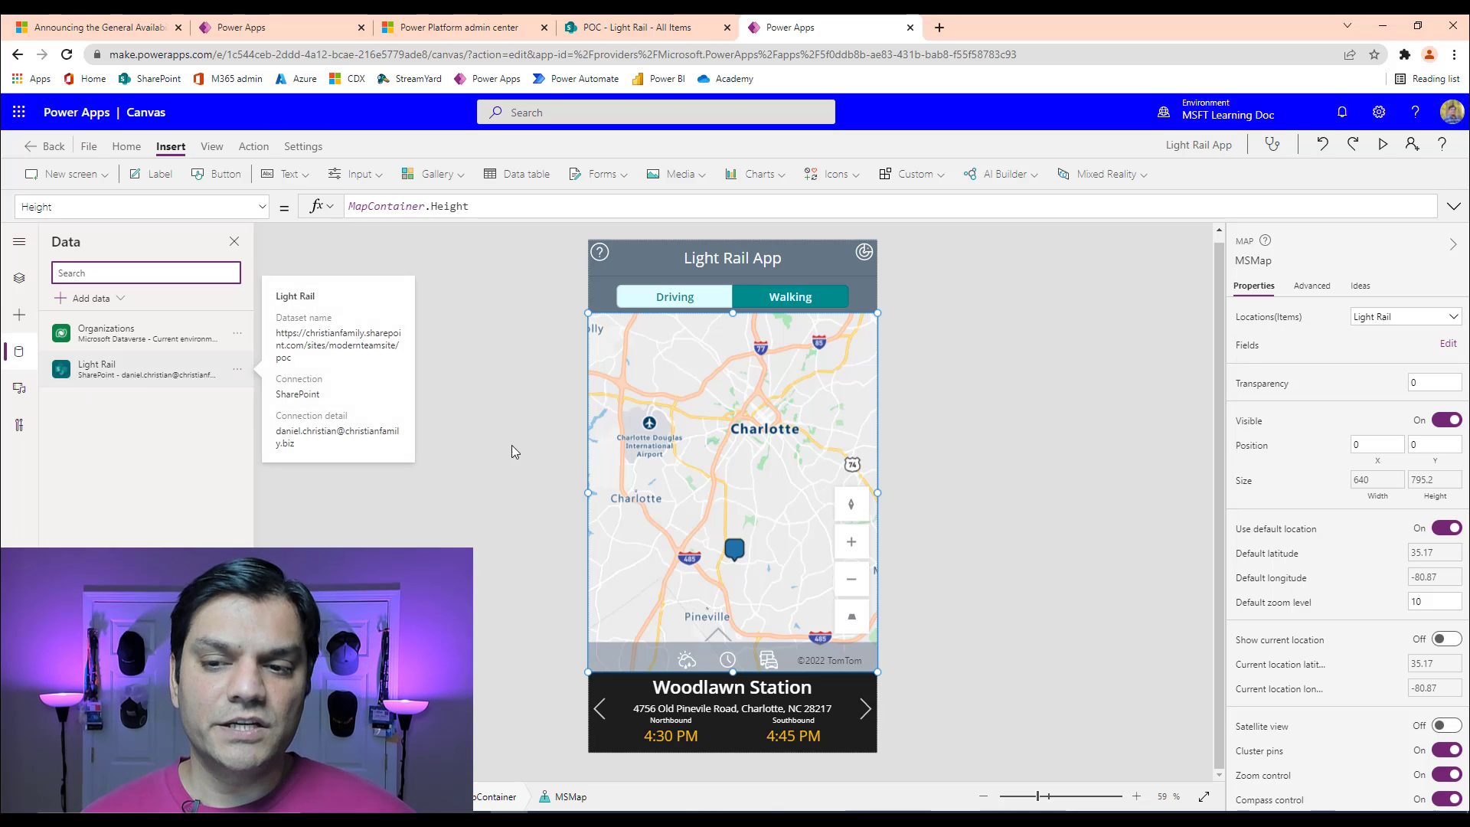
# - Examine the fields bound to MSMap, and review its default location, current location, map control and routing properties
pyautogui.click(1447, 346)
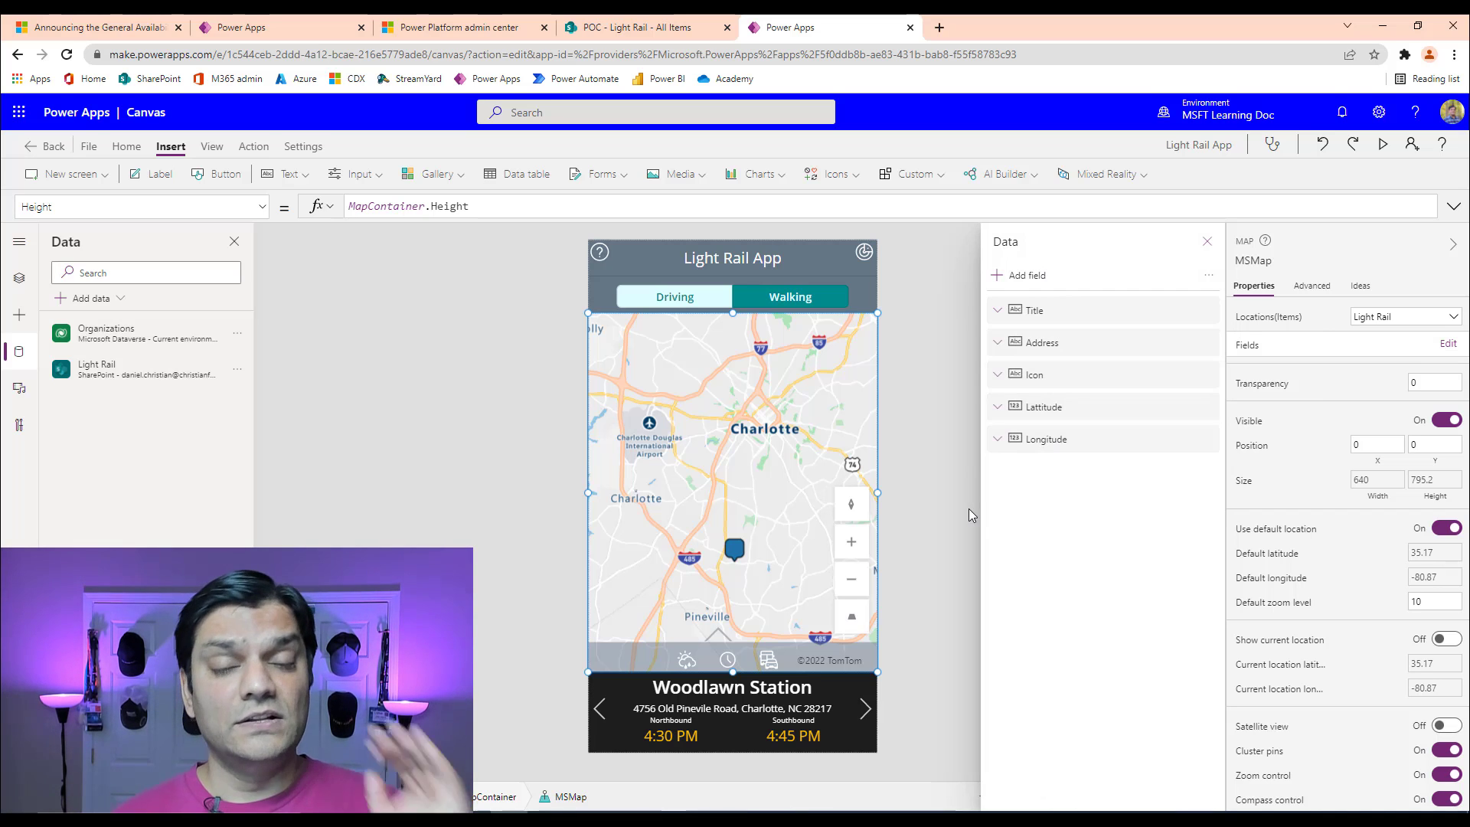
pyautogui.click(1217, 245)
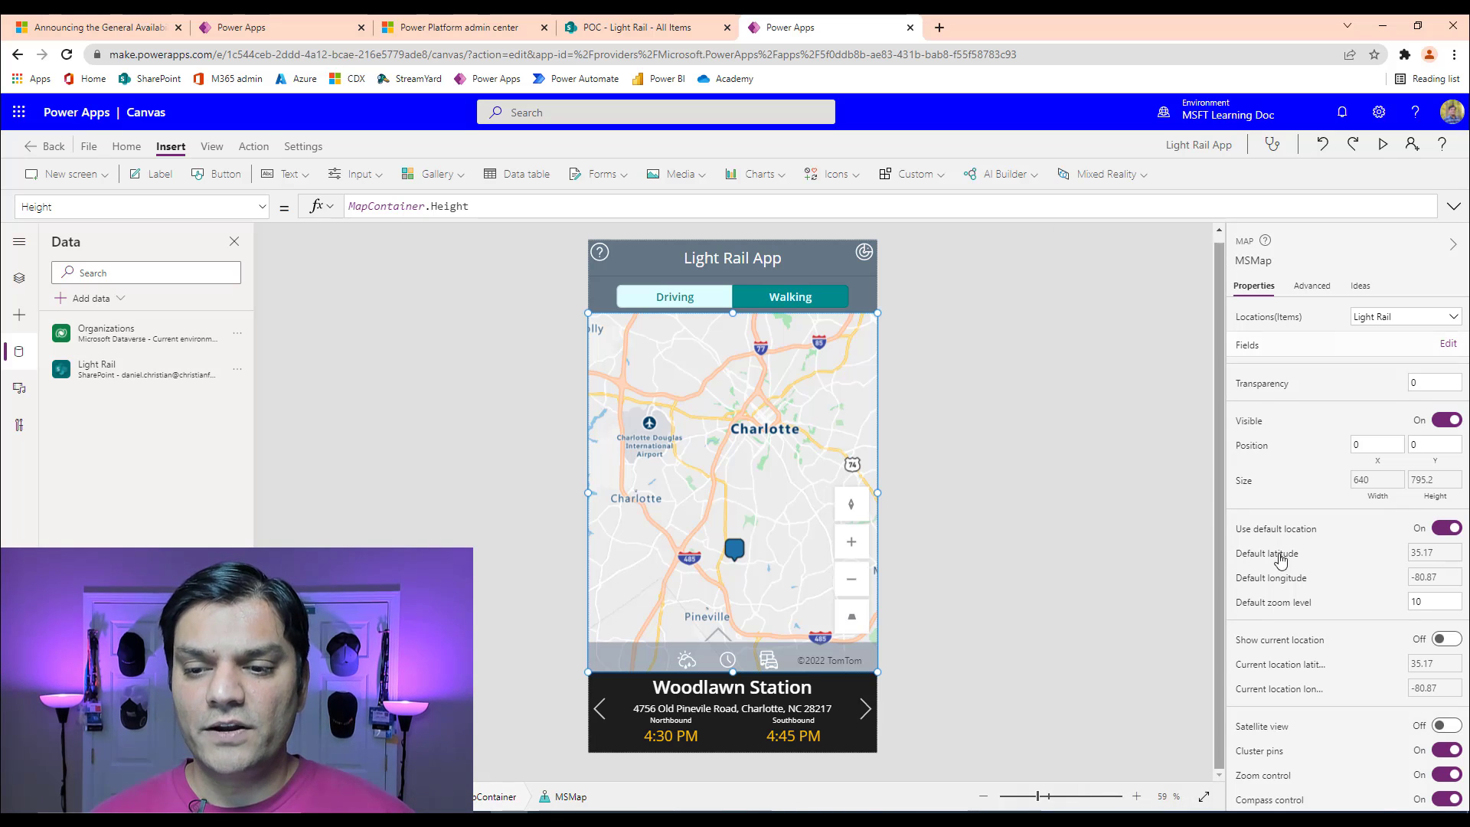
pyautogui.scroll(-3, 1330, 573)
pyautogui.scroll(-2, 1331, 573)
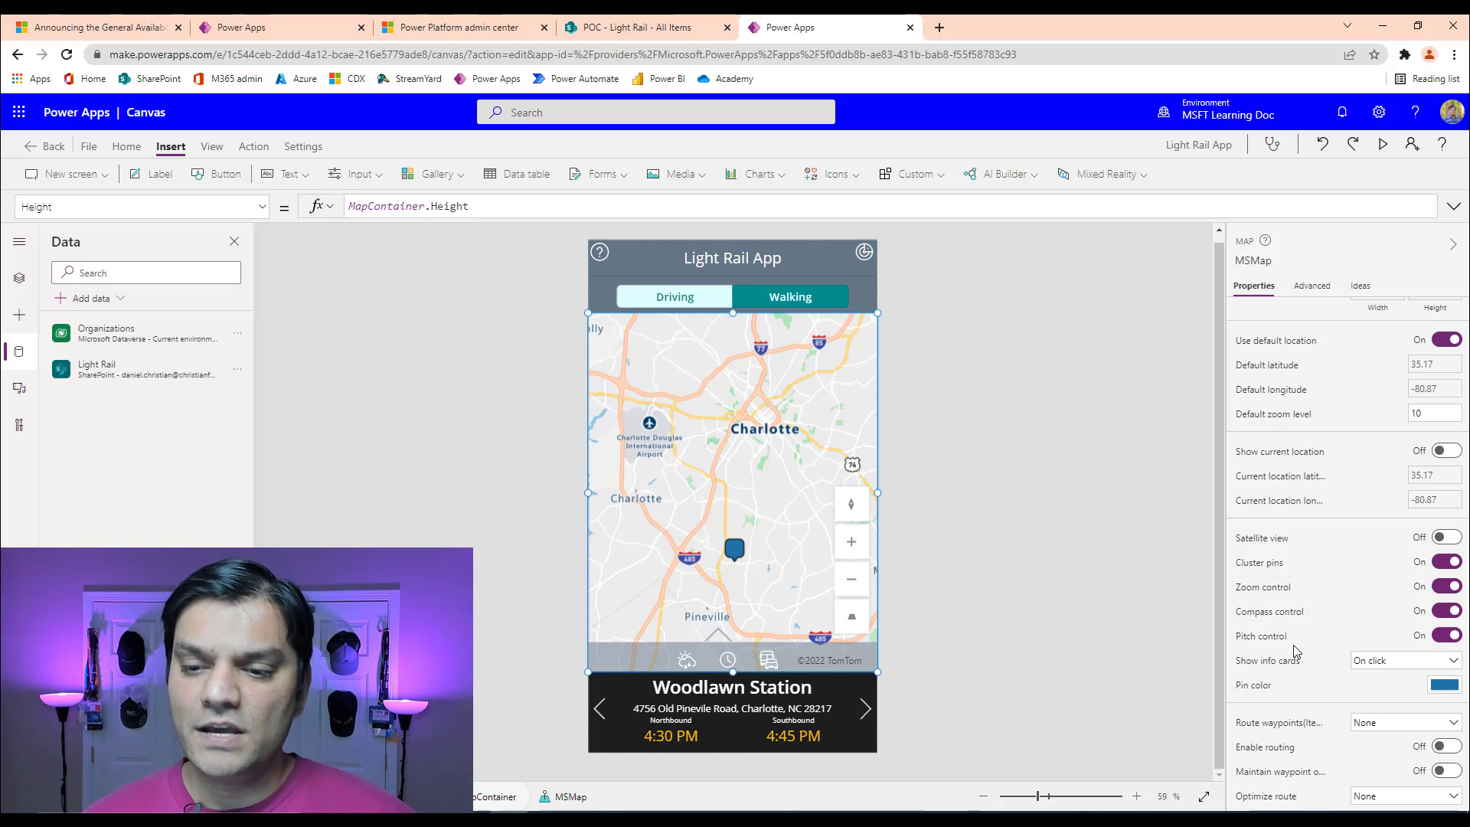
pyautogui.scroll(-2, 1296, 650)
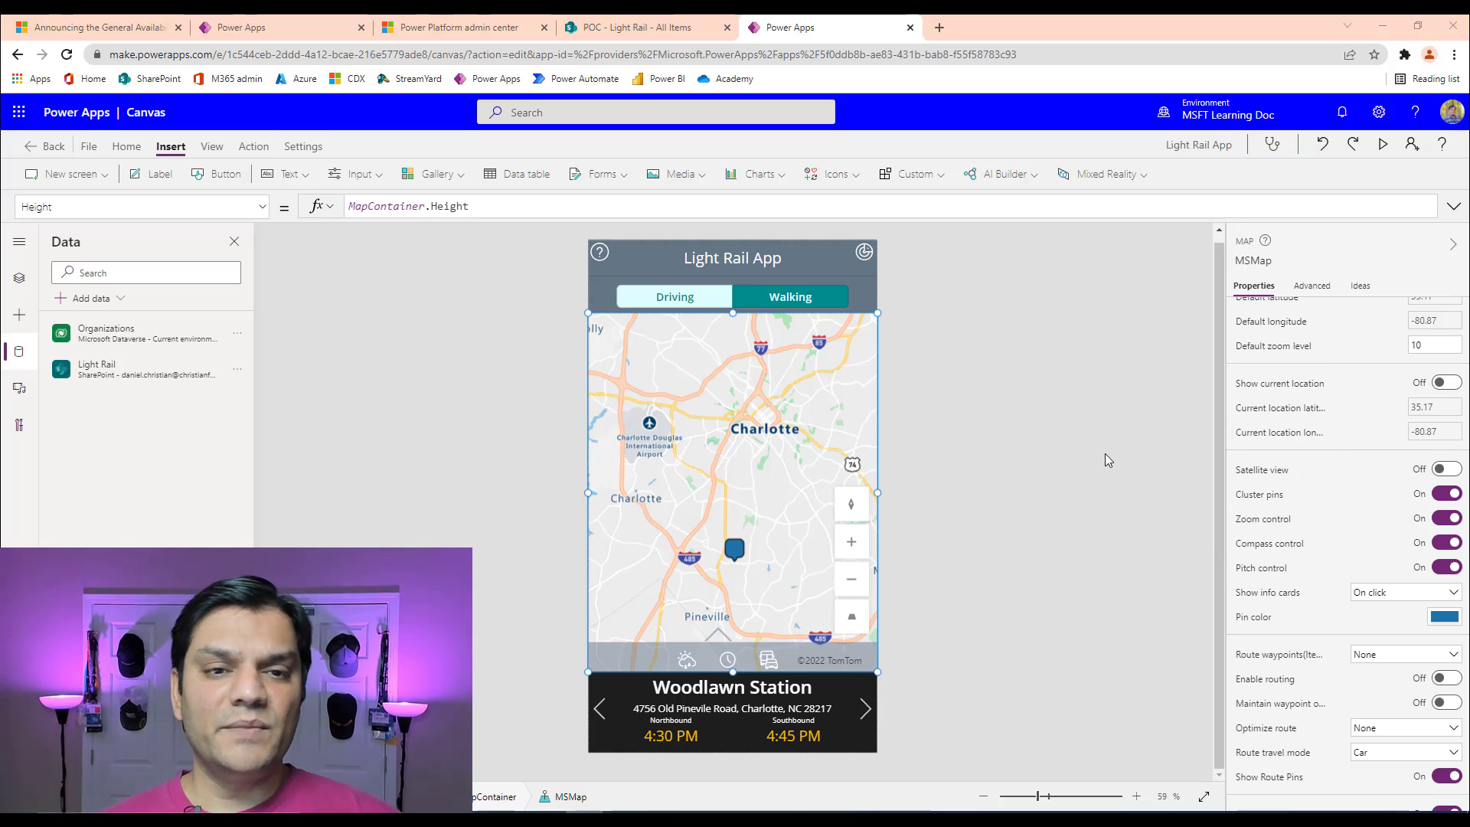
# - Recheck the SharePoint Light Rail list, return to Power Apps, and examine MSMap's current location latitude and longitude formulas
pyautogui.click(674, 27)
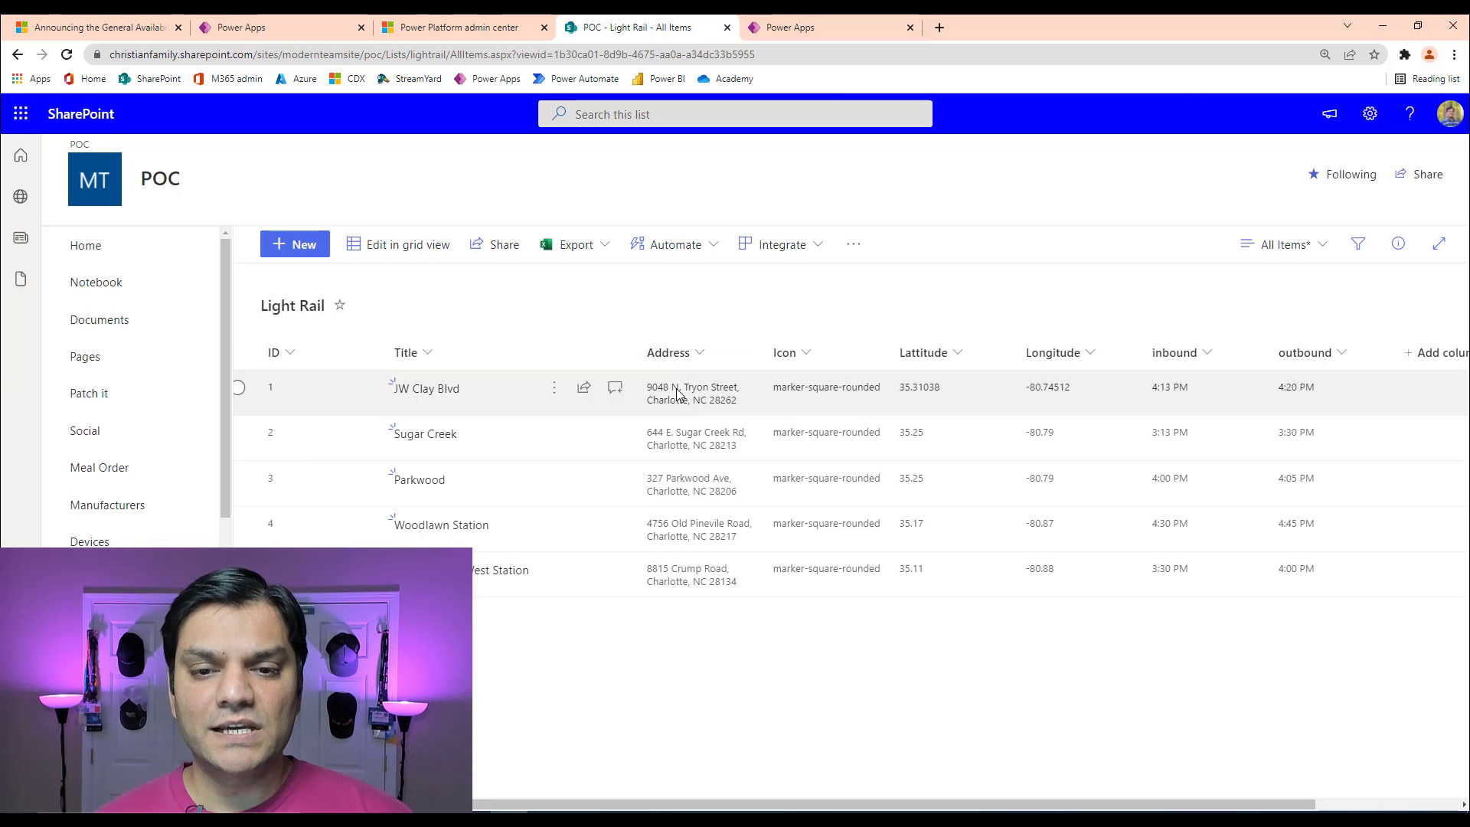
pyautogui.click(762, 32)
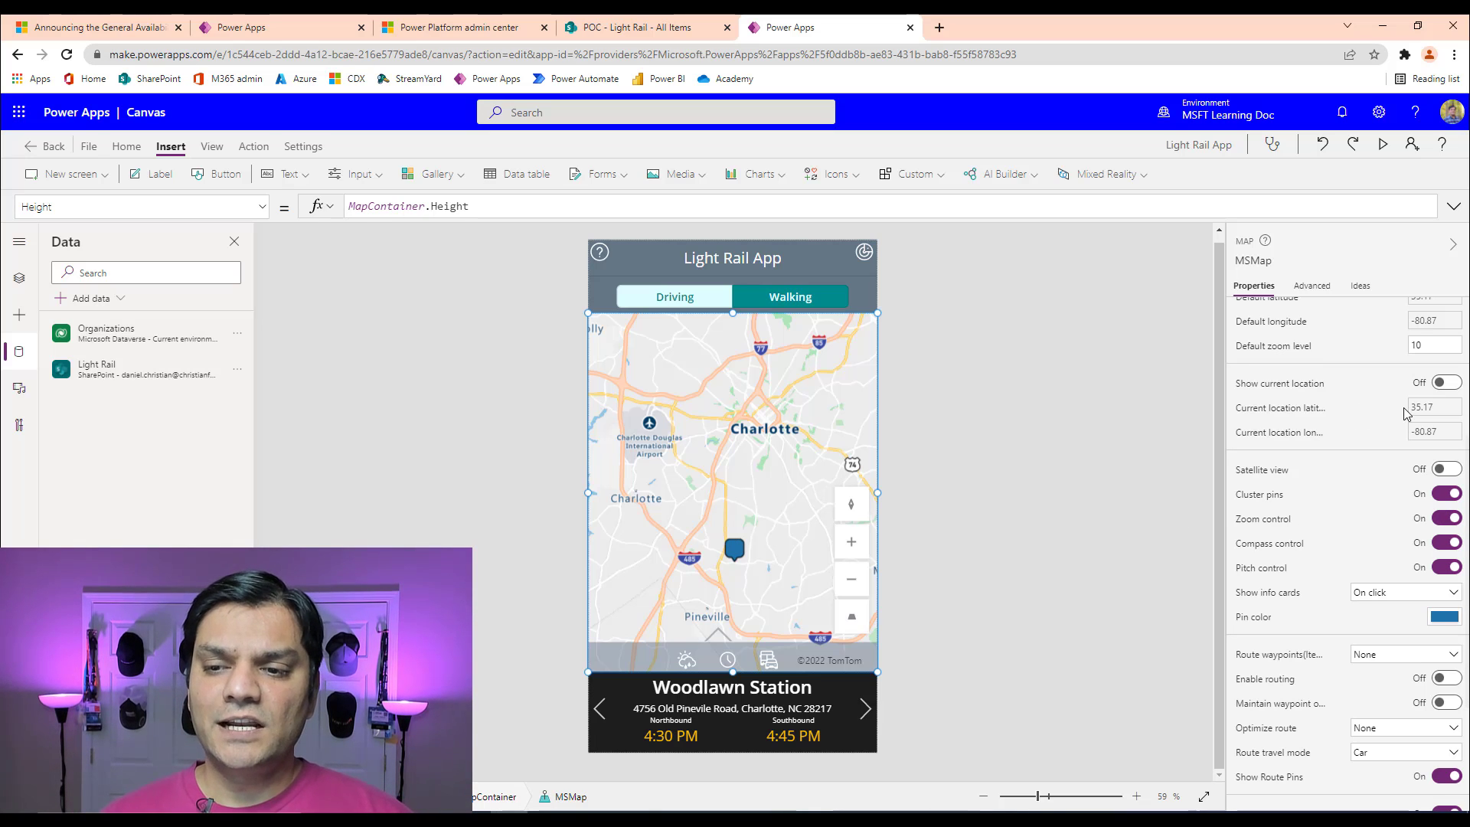
pyautogui.click(1431, 410)
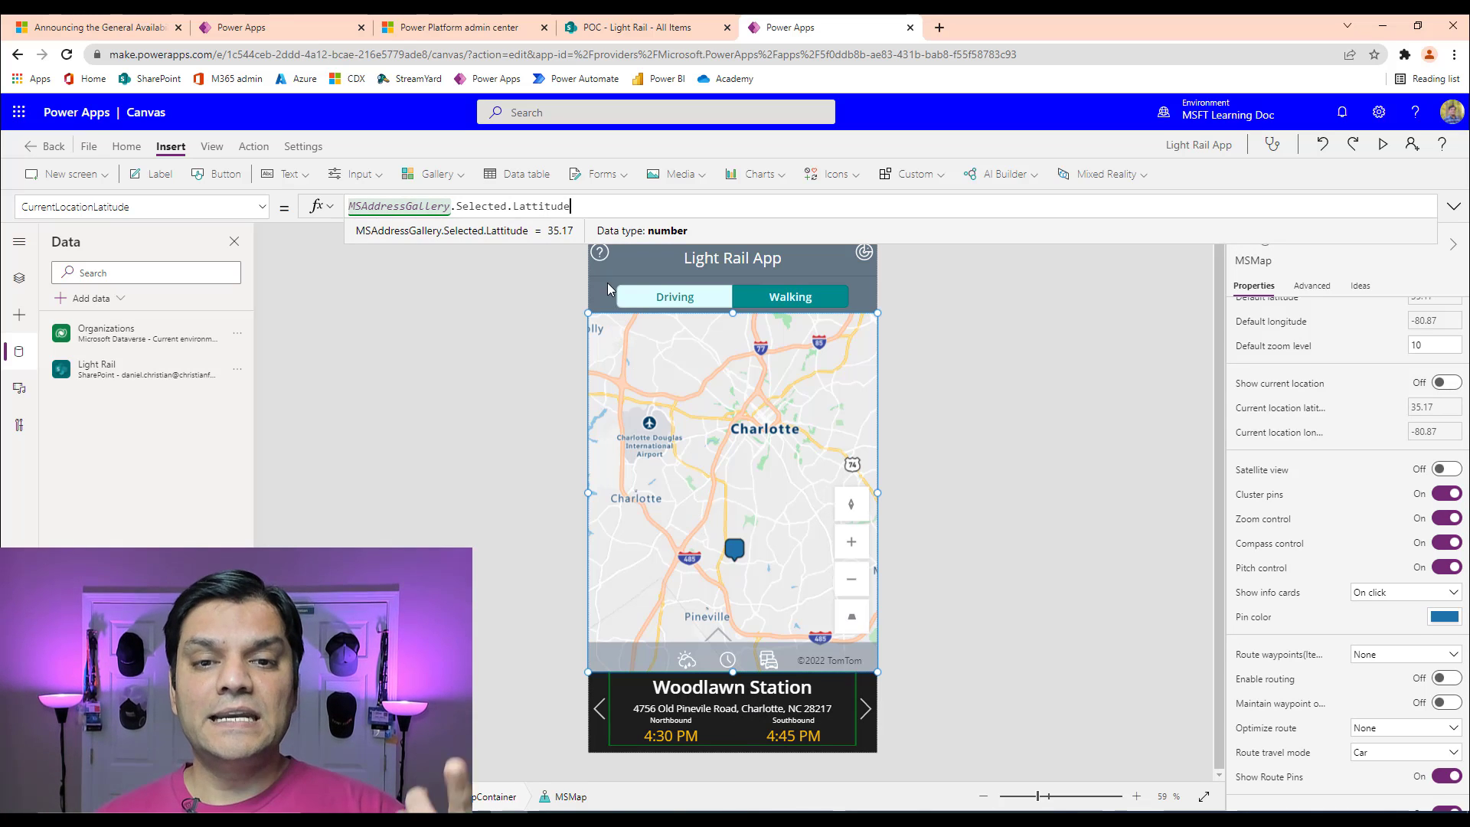
pyautogui.click(1411, 433)
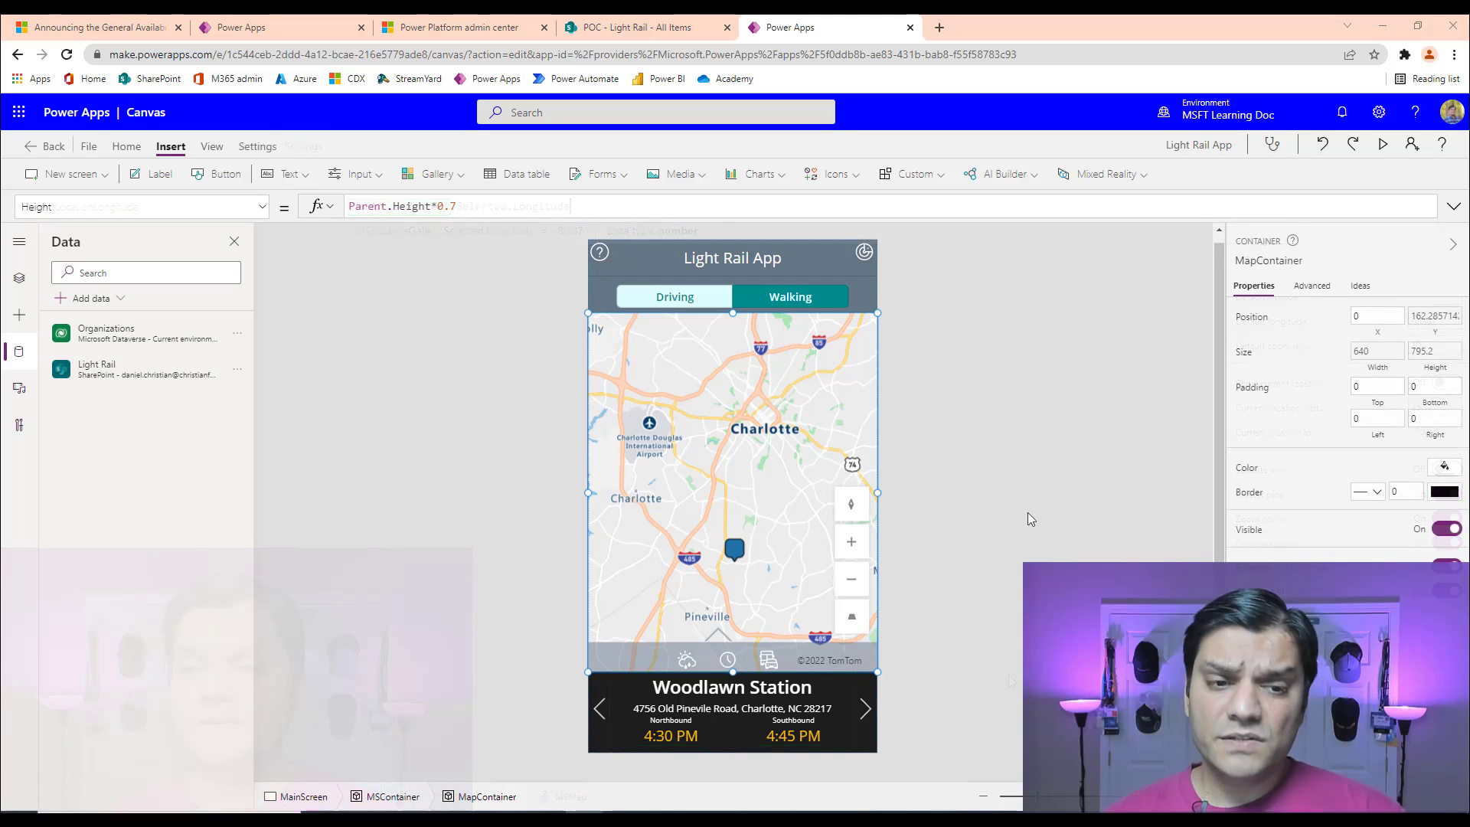
# - Show the tree view, collapse MapContainer, and expand FooterContainer to examine MSAddressGallery's Items formula
pyautogui.click(17, 280)
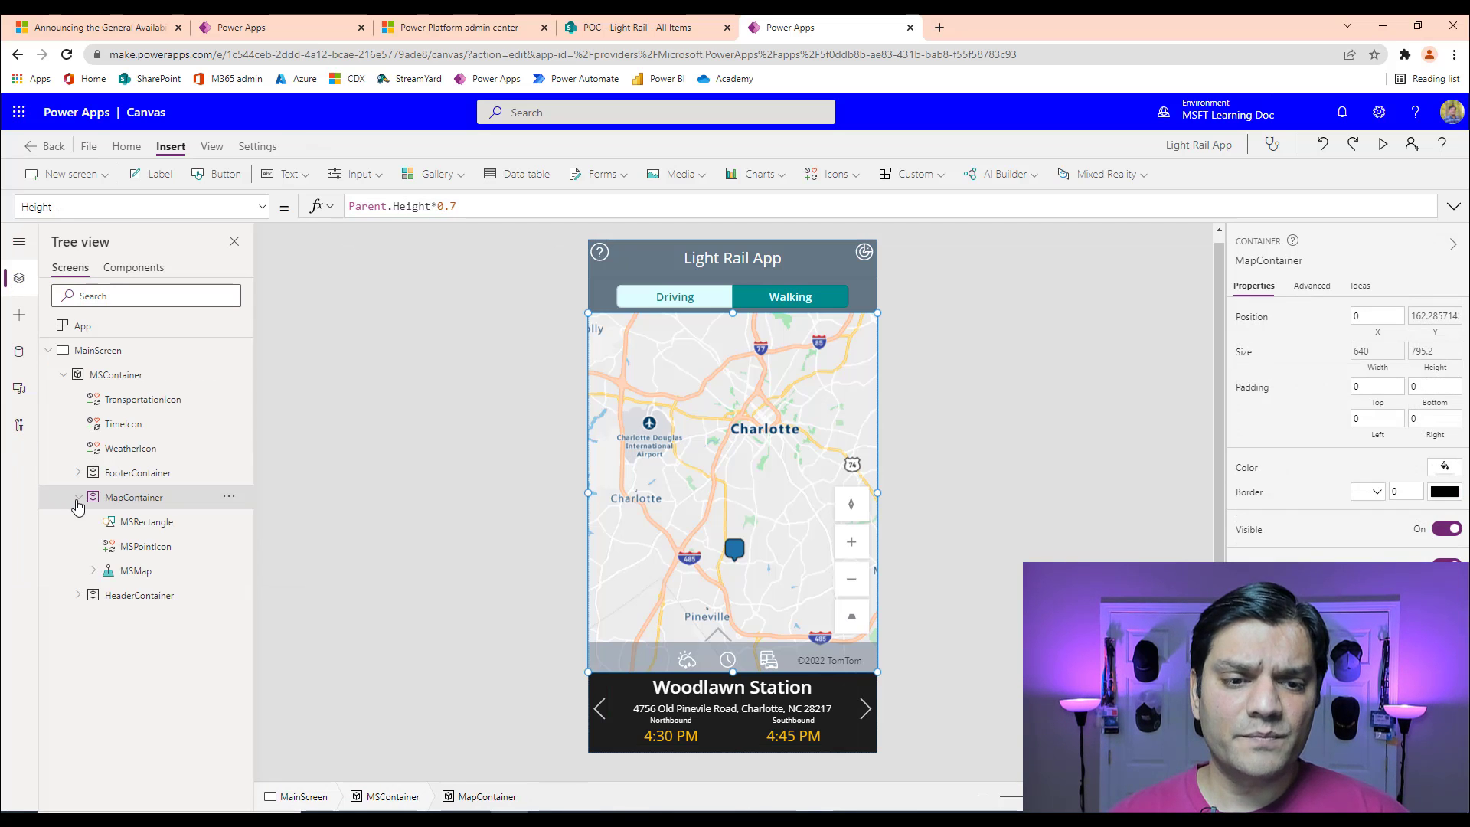
pyautogui.click(78, 497)
pyautogui.click(79, 474)
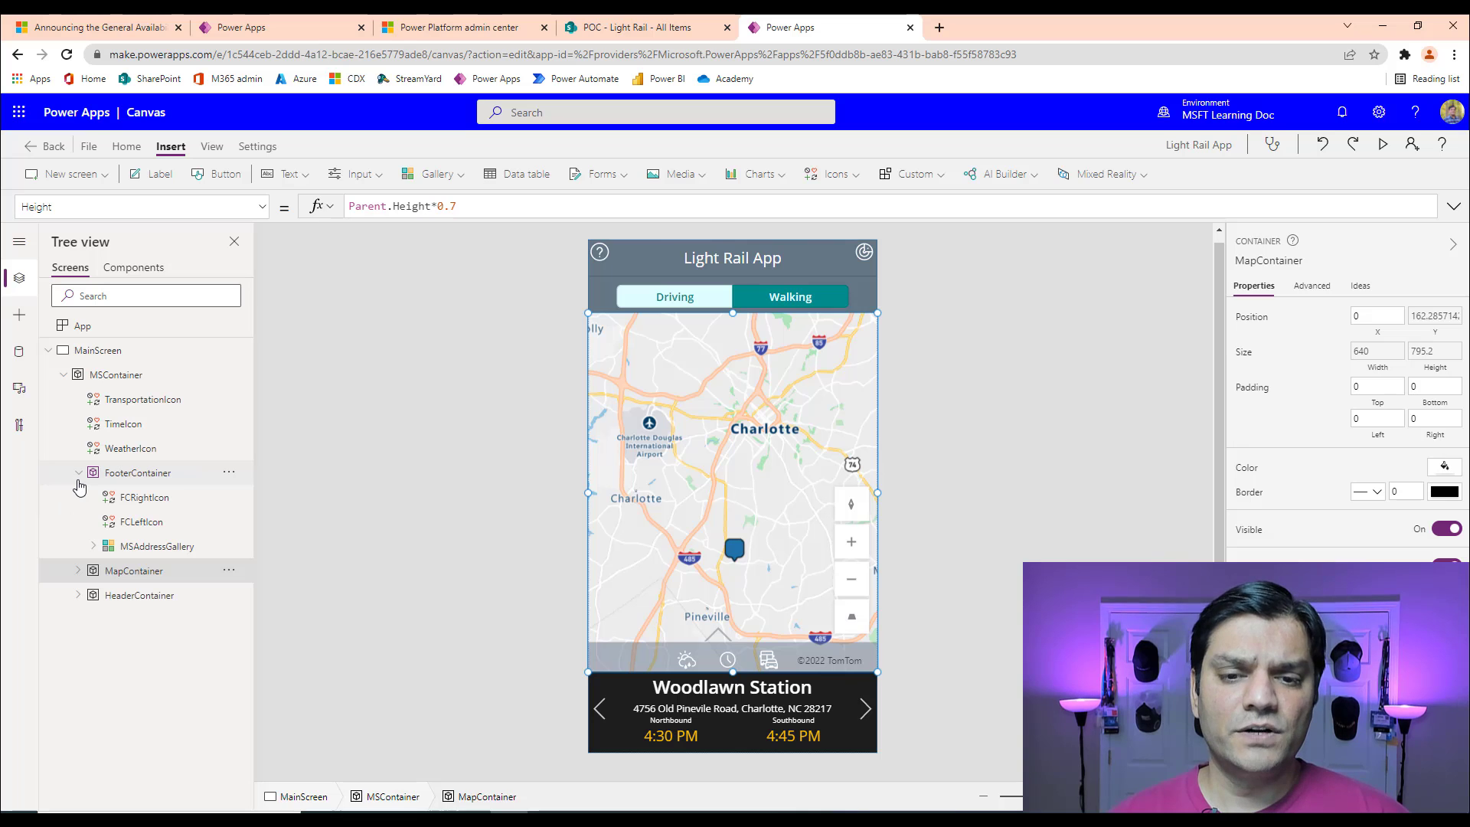
pyautogui.click(150, 546)
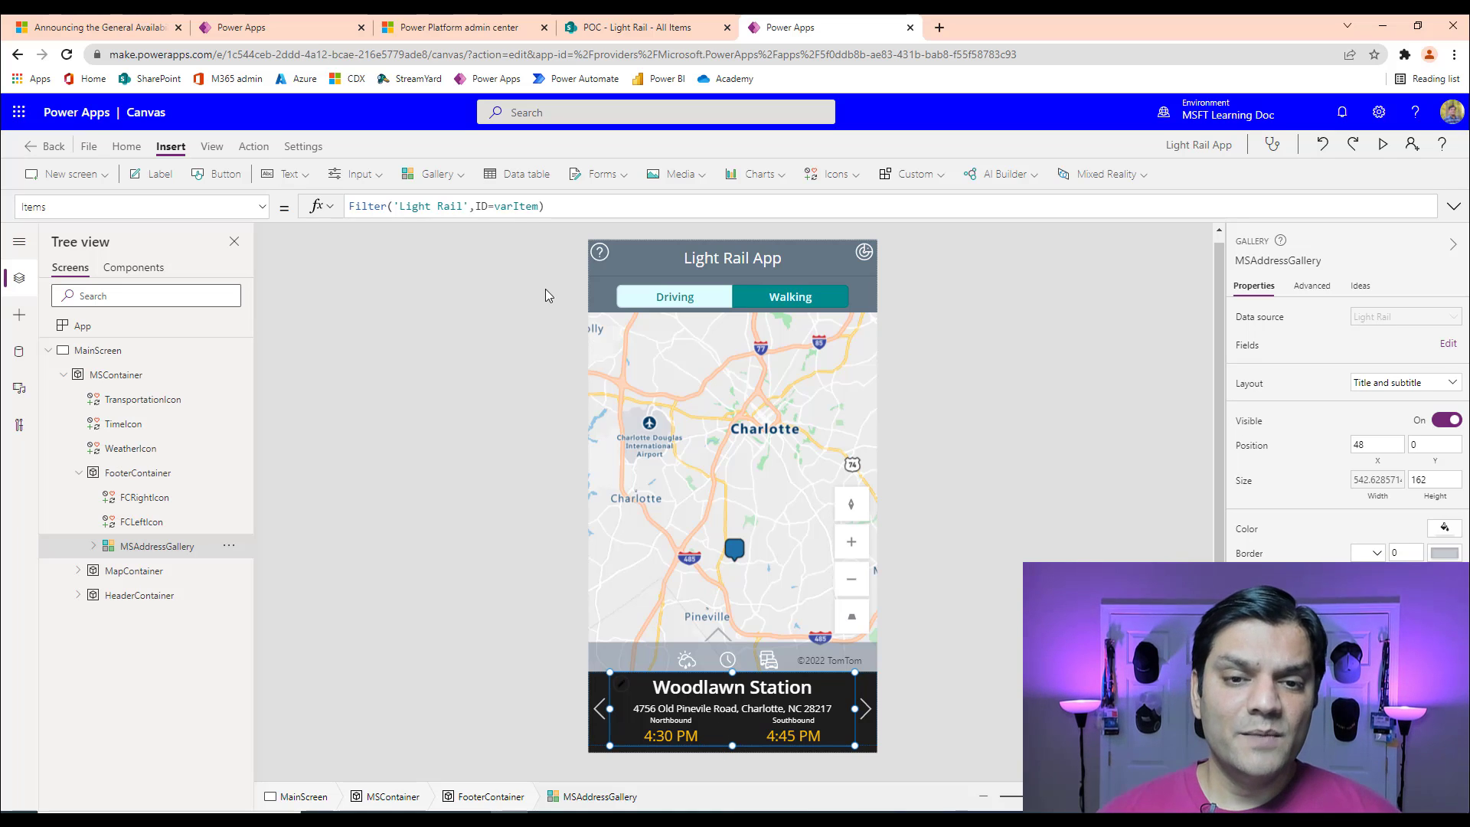
# - Compare the OnSelect formulas of FCRightIcon and FCLeftIcon in the expanded formula bar
pyautogui.click(868, 705)
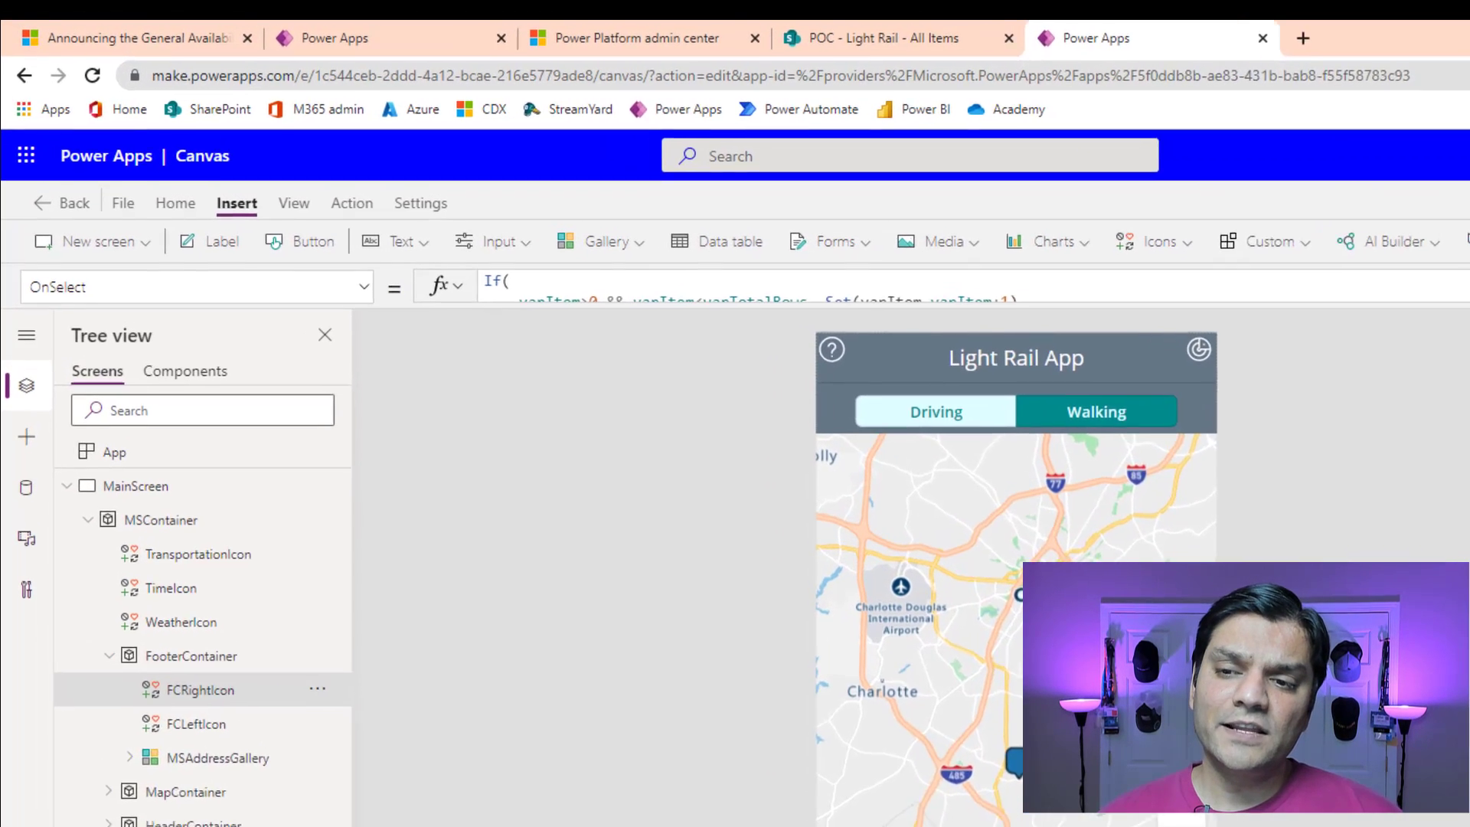
pyautogui.click(1454, 207)
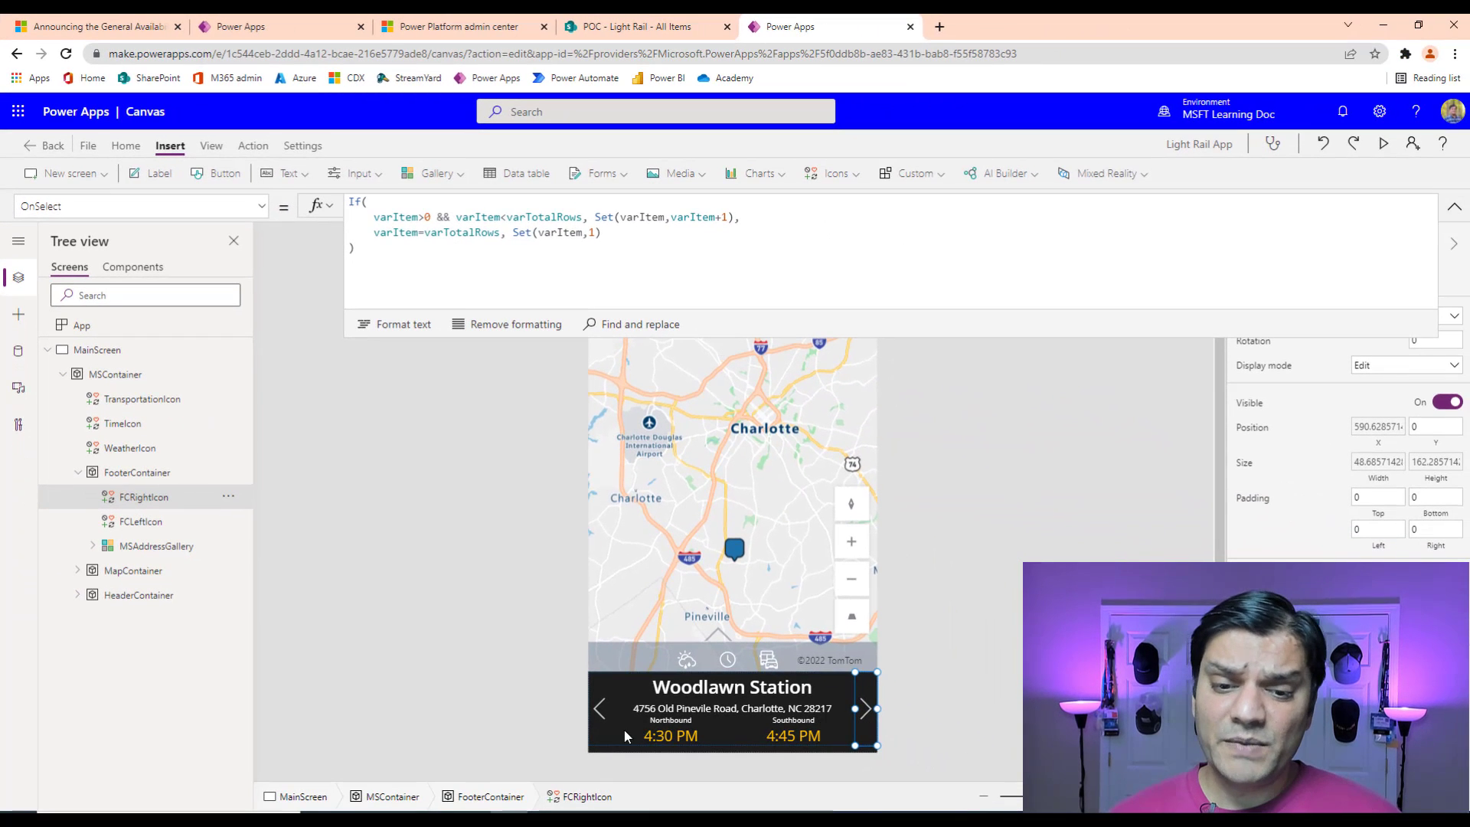
pyautogui.click(597, 709)
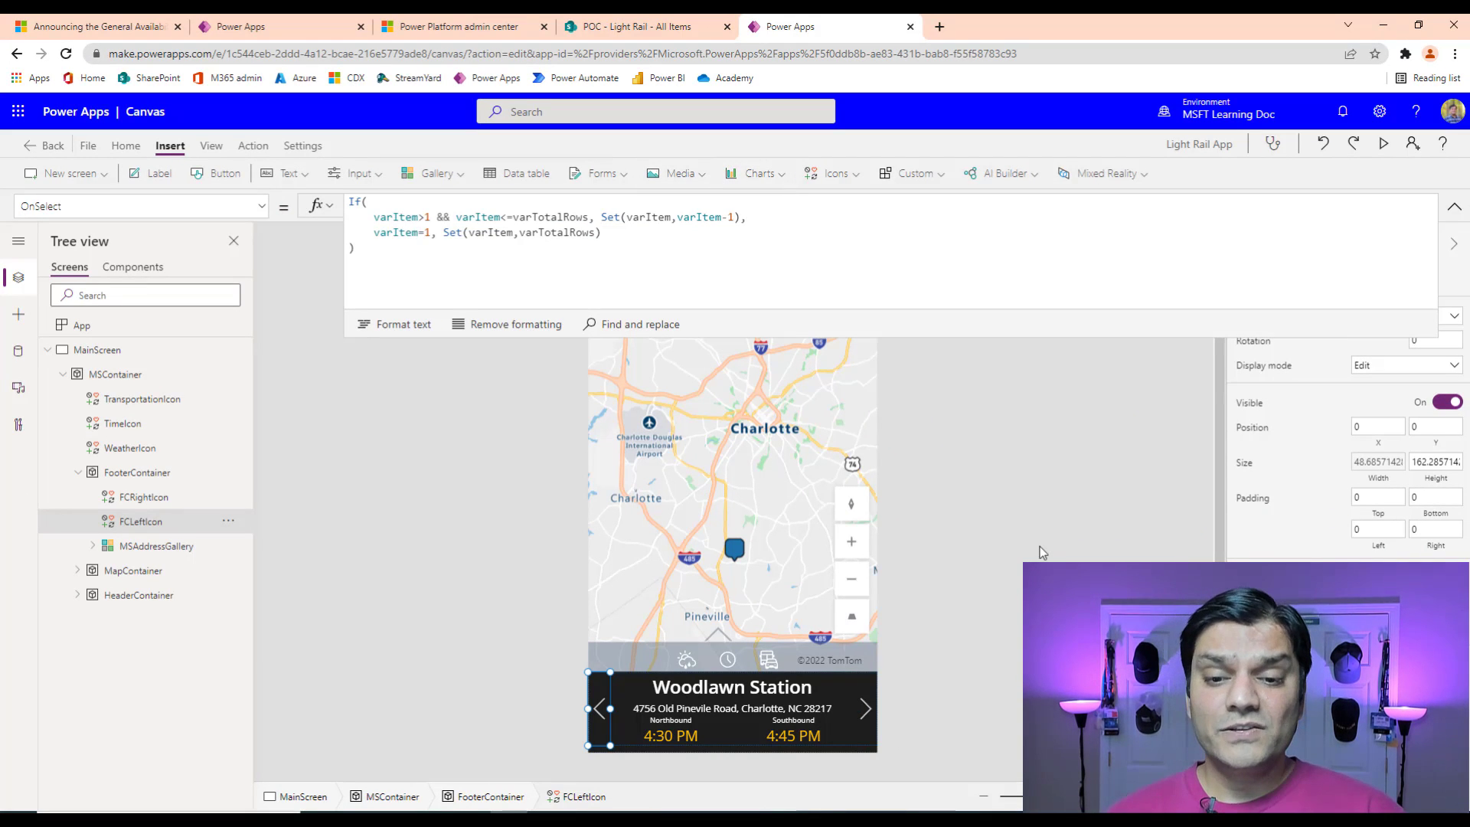
# - Collapse the formula bar, and examine MSAddressGallery's Items and Width formulas
pyautogui.click(687, 712)
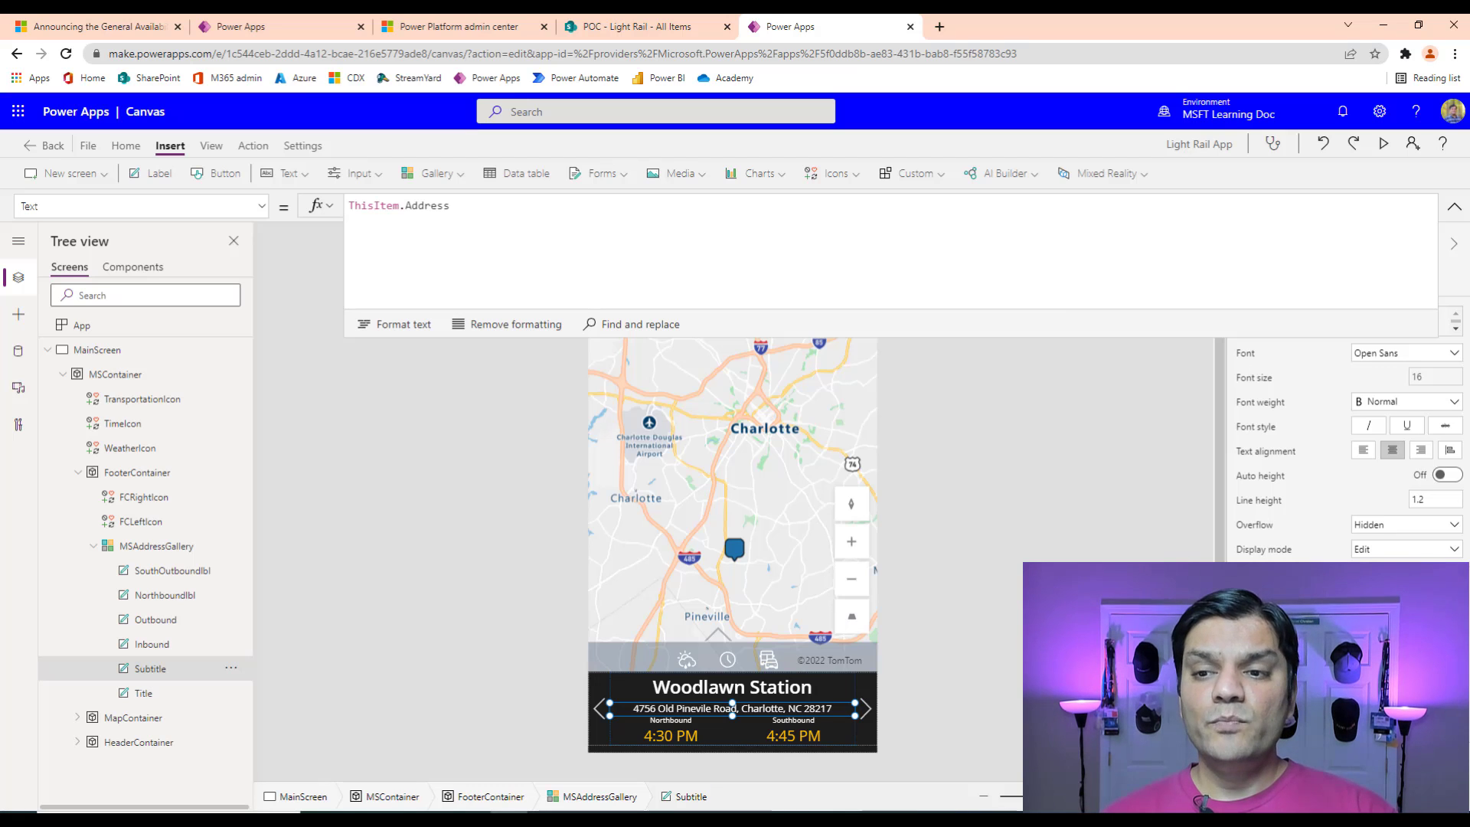
pyautogui.click(1454, 207)
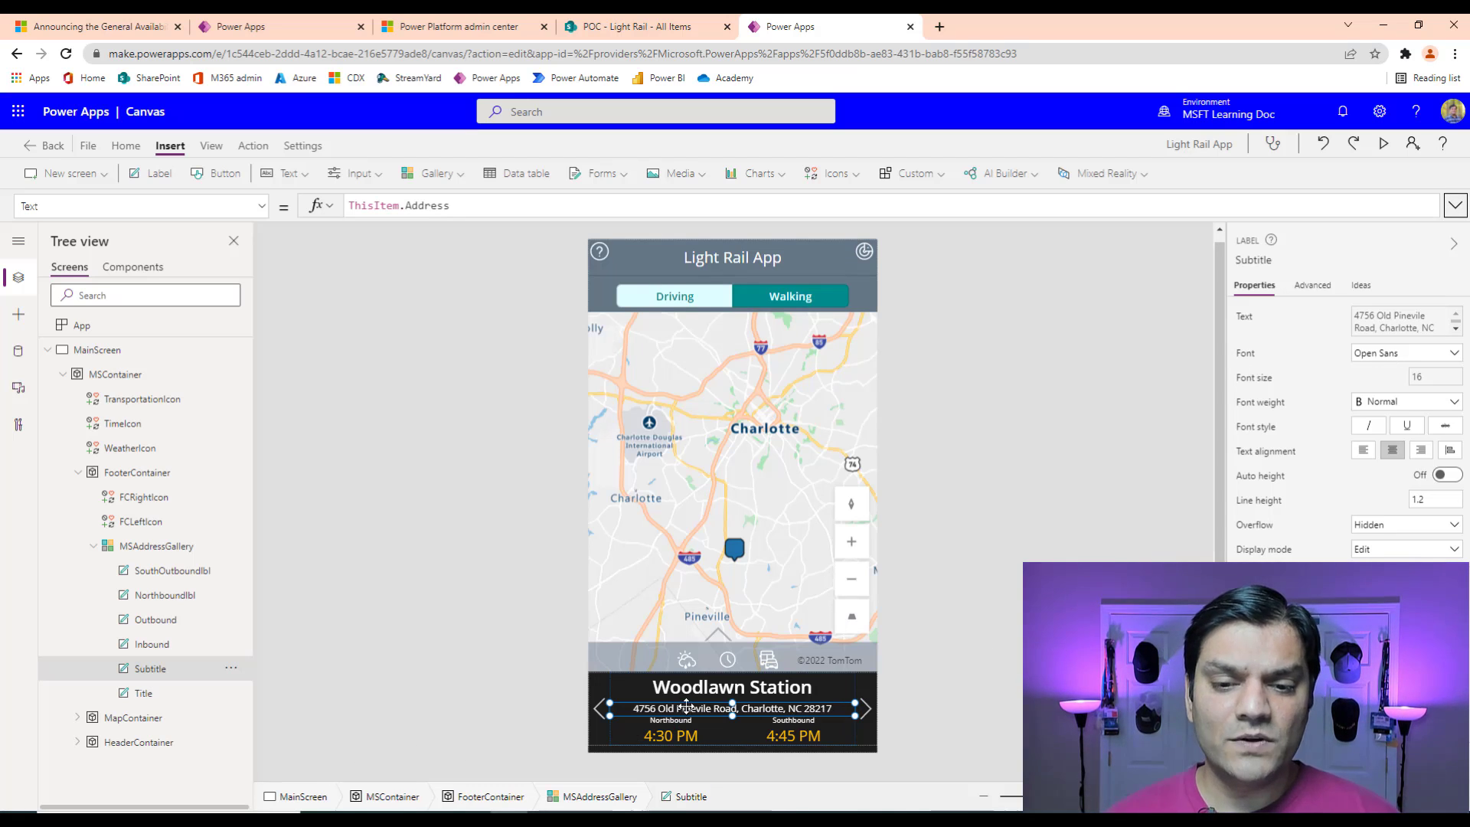
pyautogui.click(145, 548)
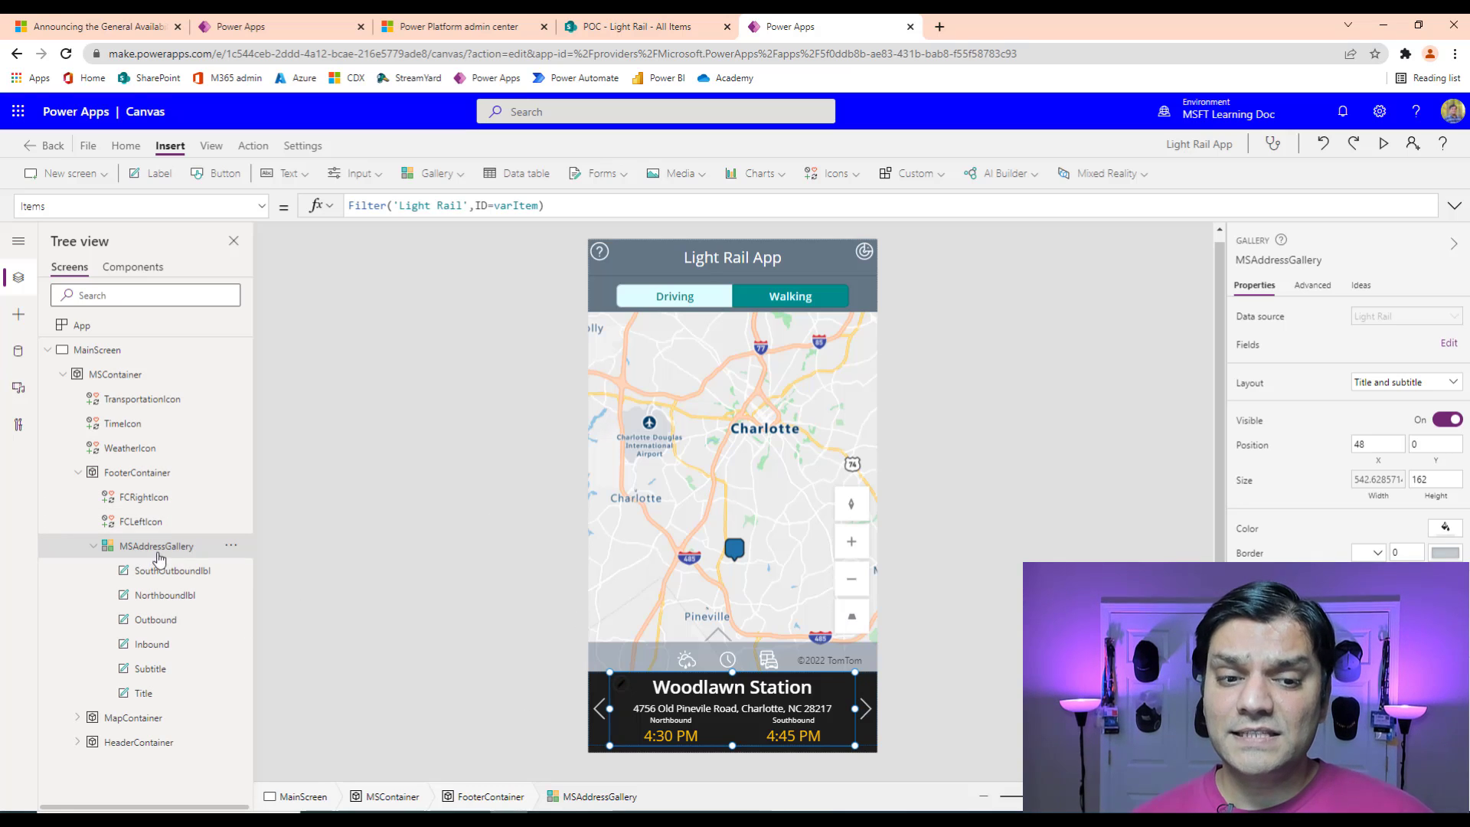
pyautogui.click(1378, 479)
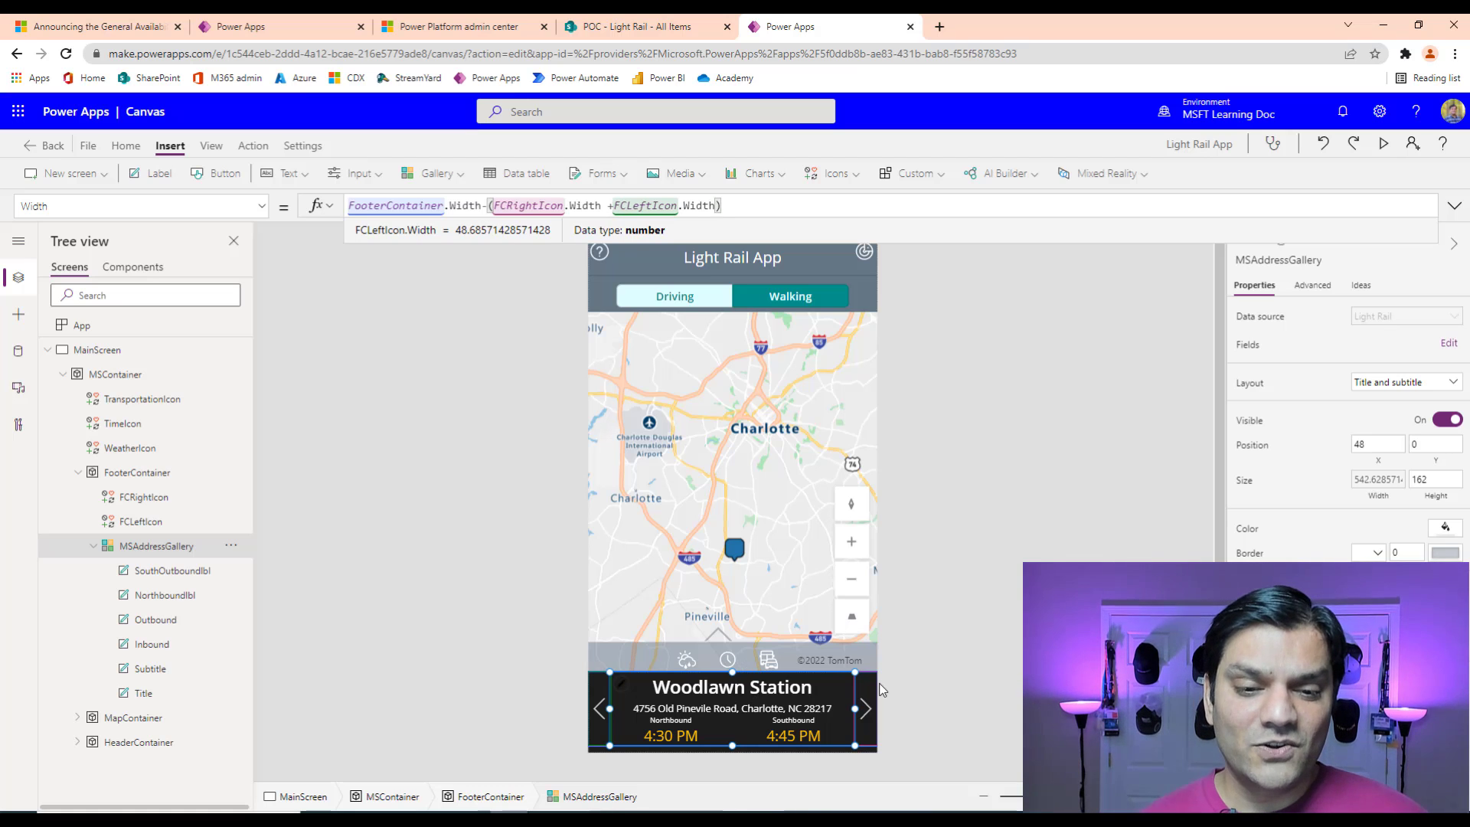
# - Select the gallery's Title label, and examine how Subtitle's width, height, X and Y formulas relate to it
pyautogui.click(712, 688)
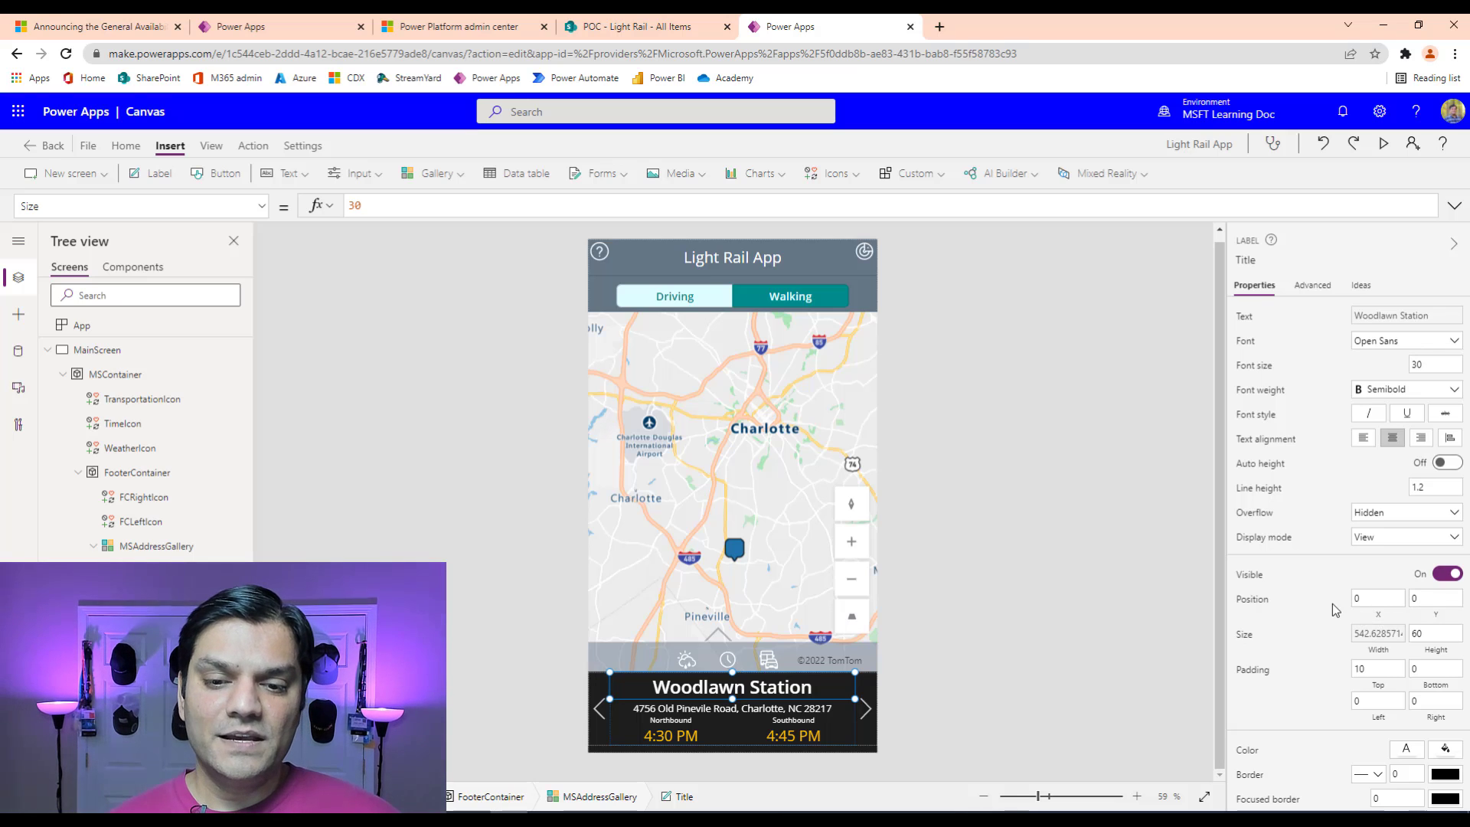
pyautogui.click(645, 709)
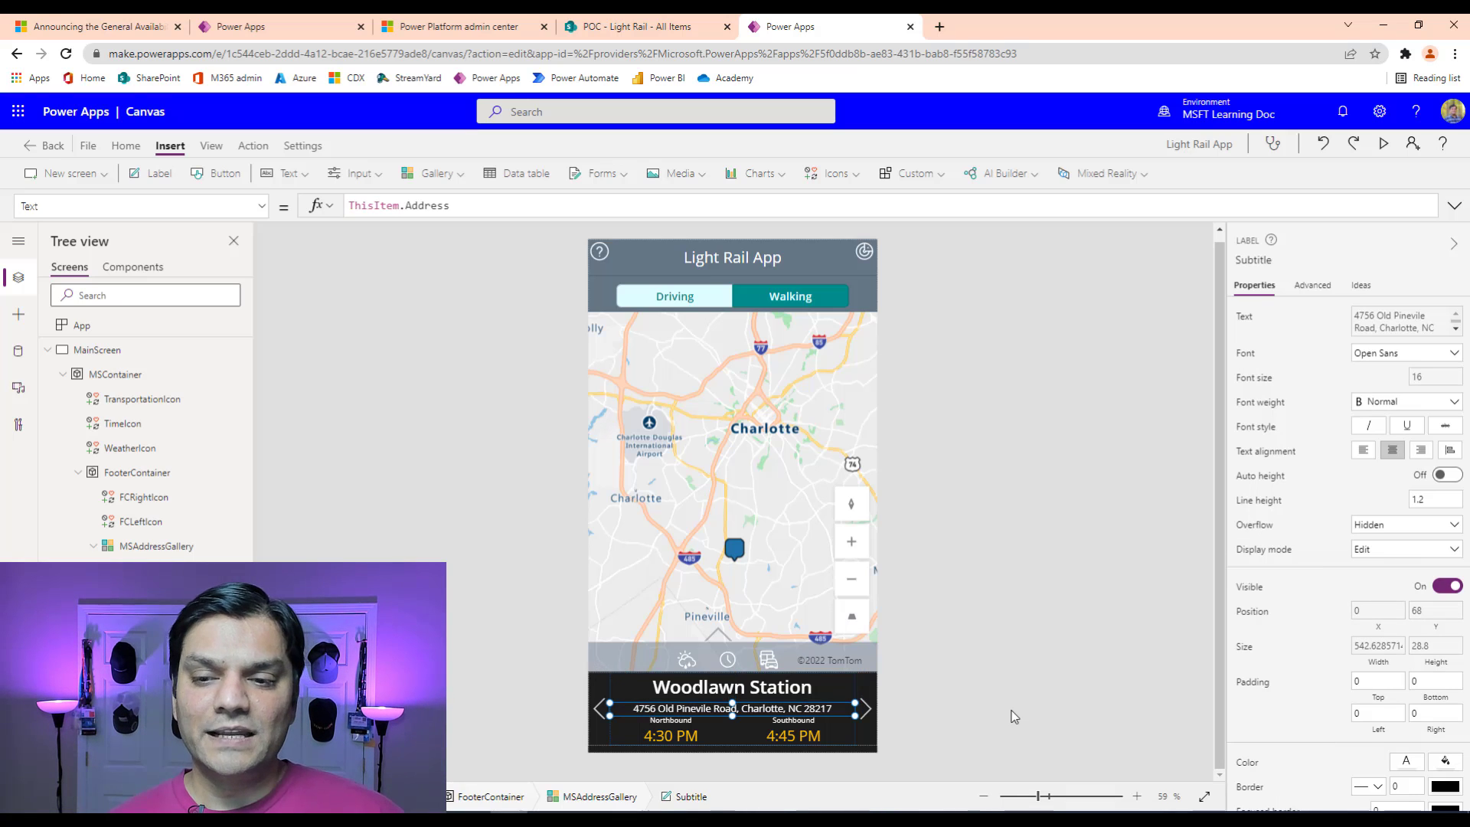
pyautogui.click(1376, 655)
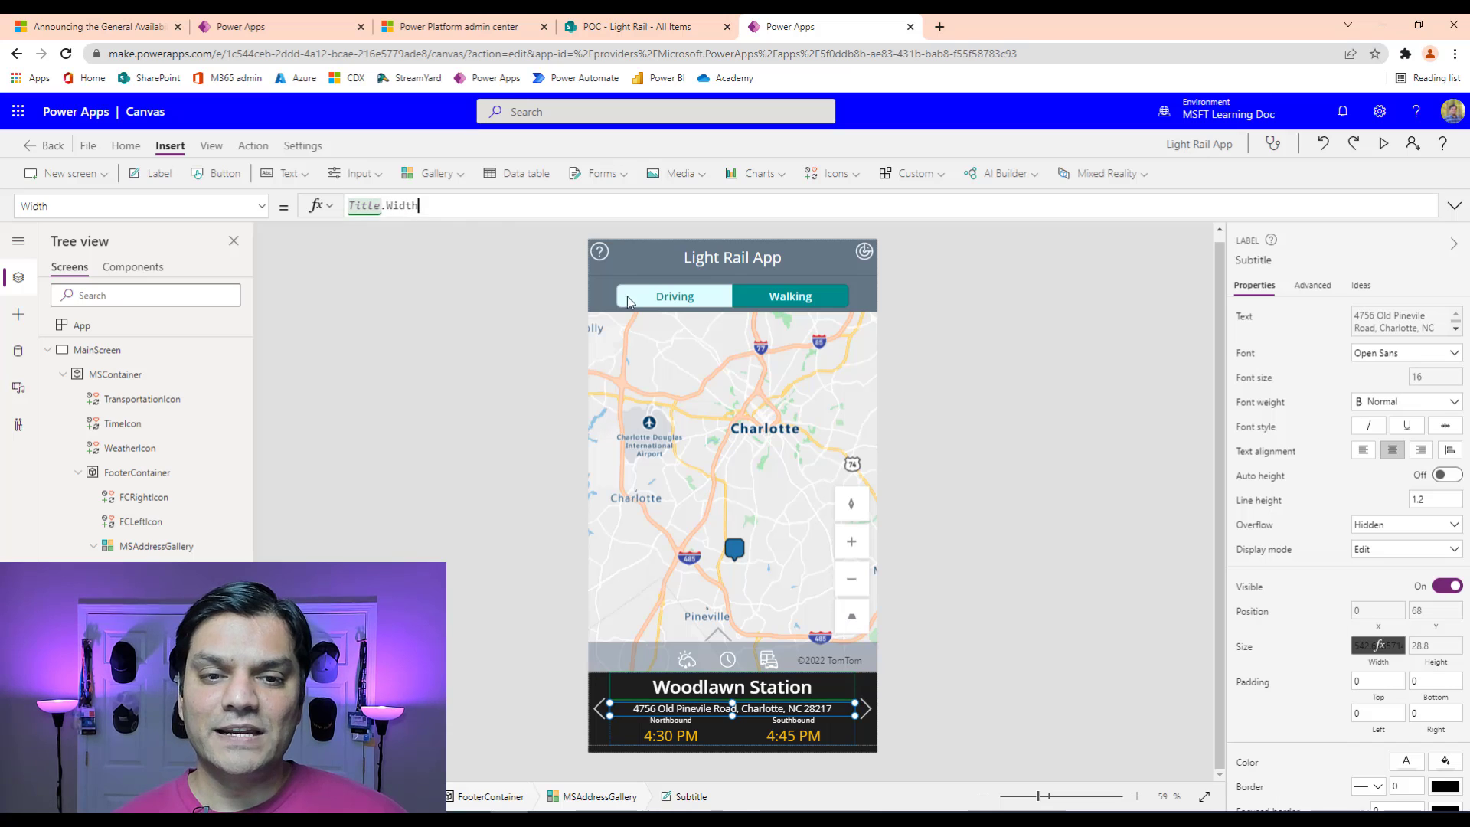
pyautogui.click(385, 213)
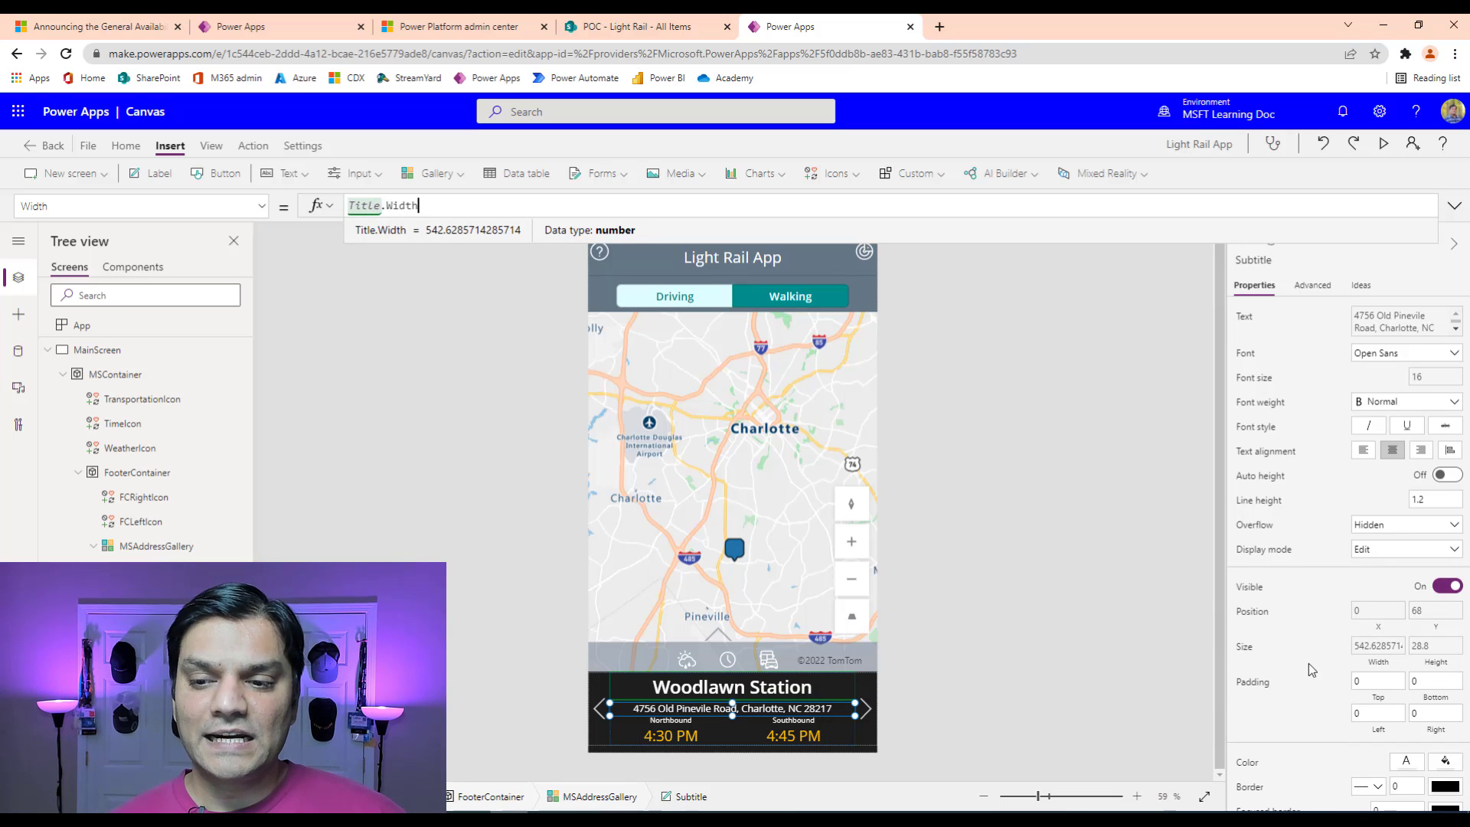
pyautogui.click(1435, 645)
pyautogui.click(1370, 613)
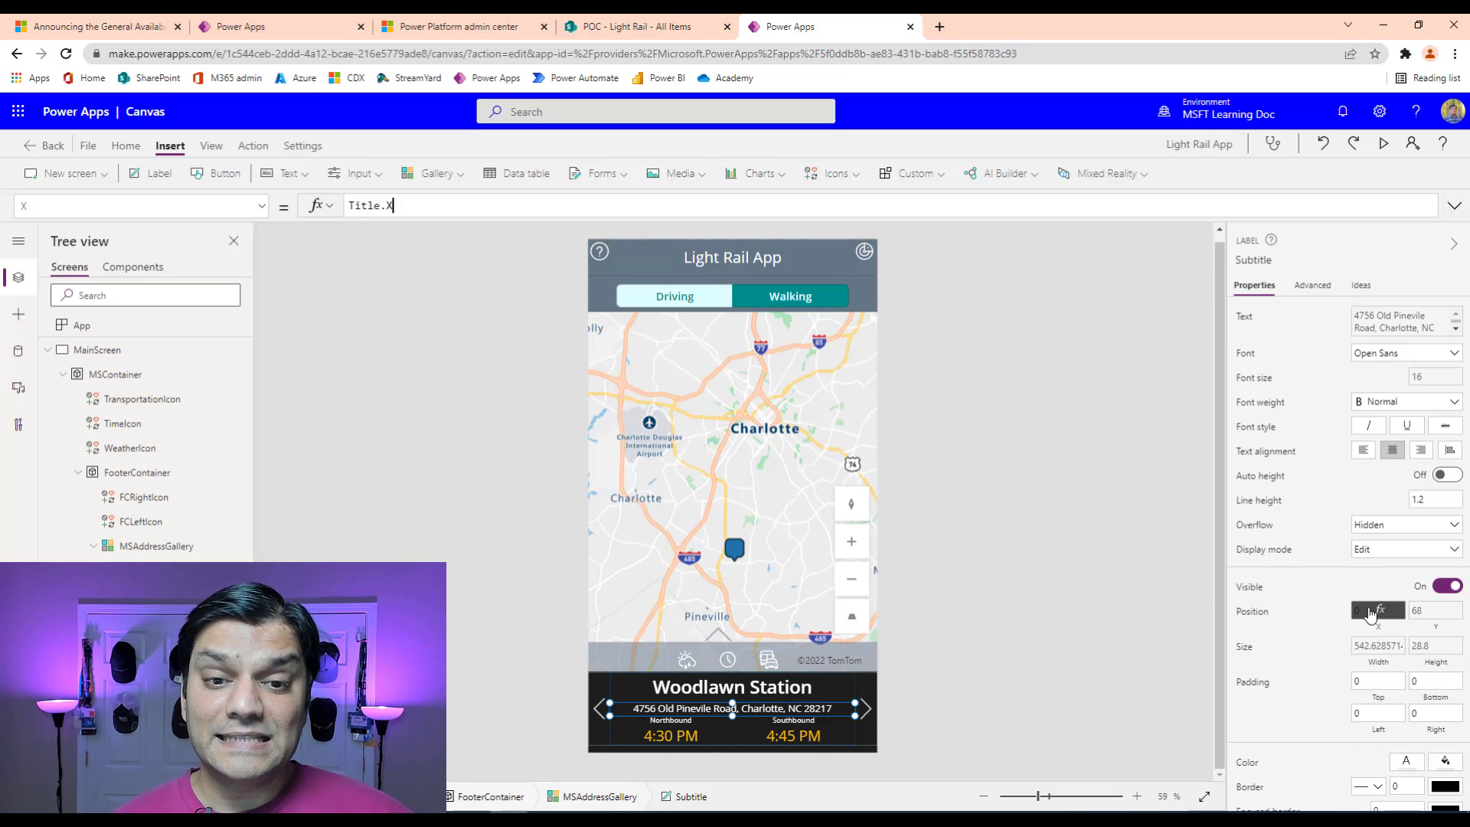
pyautogui.click(1434, 610)
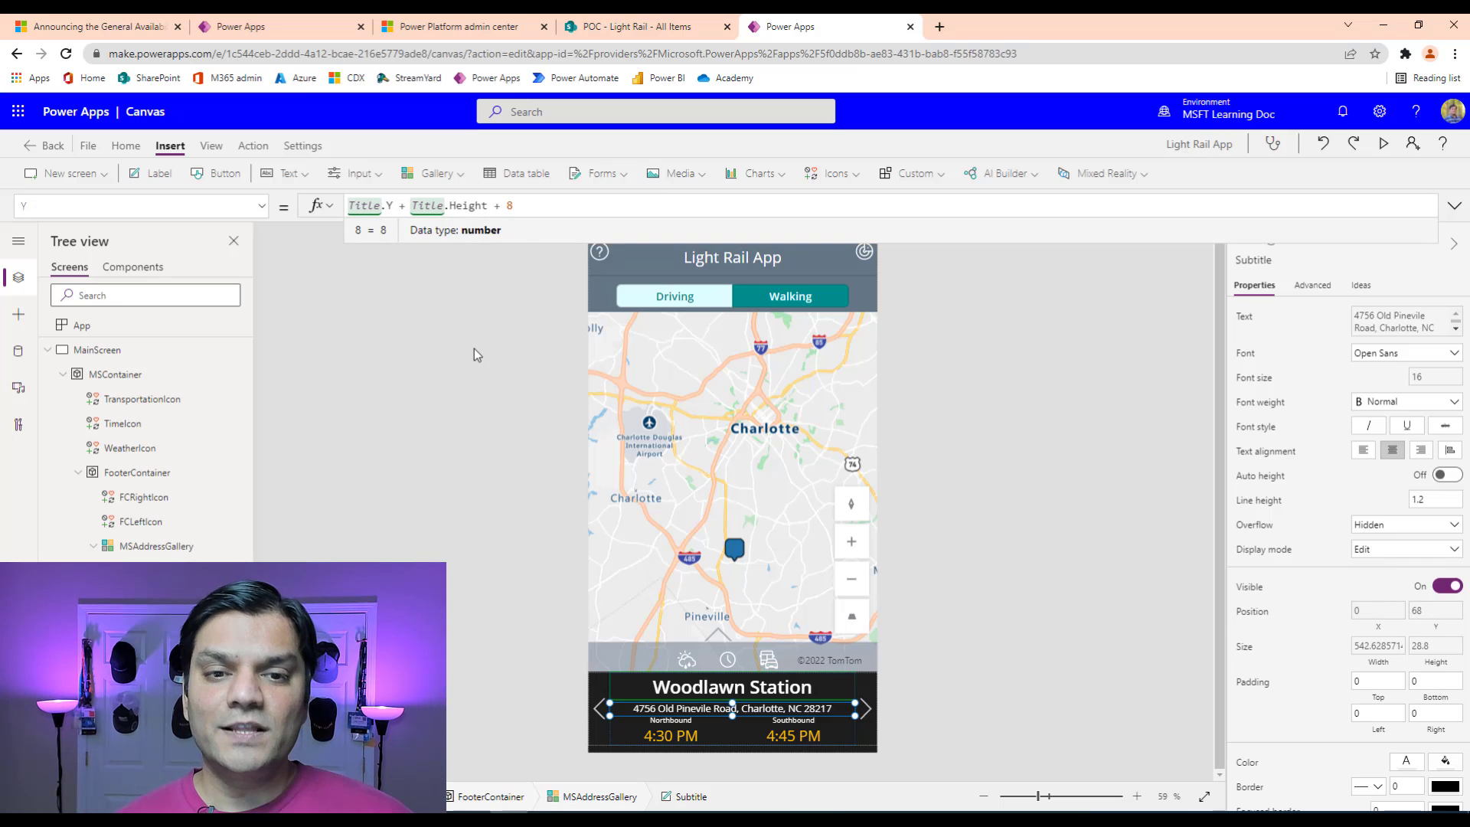
# - Examine the Width formulas of the gallery's Northbound label and the Inbound time below it
pyautogui.click(685, 726)
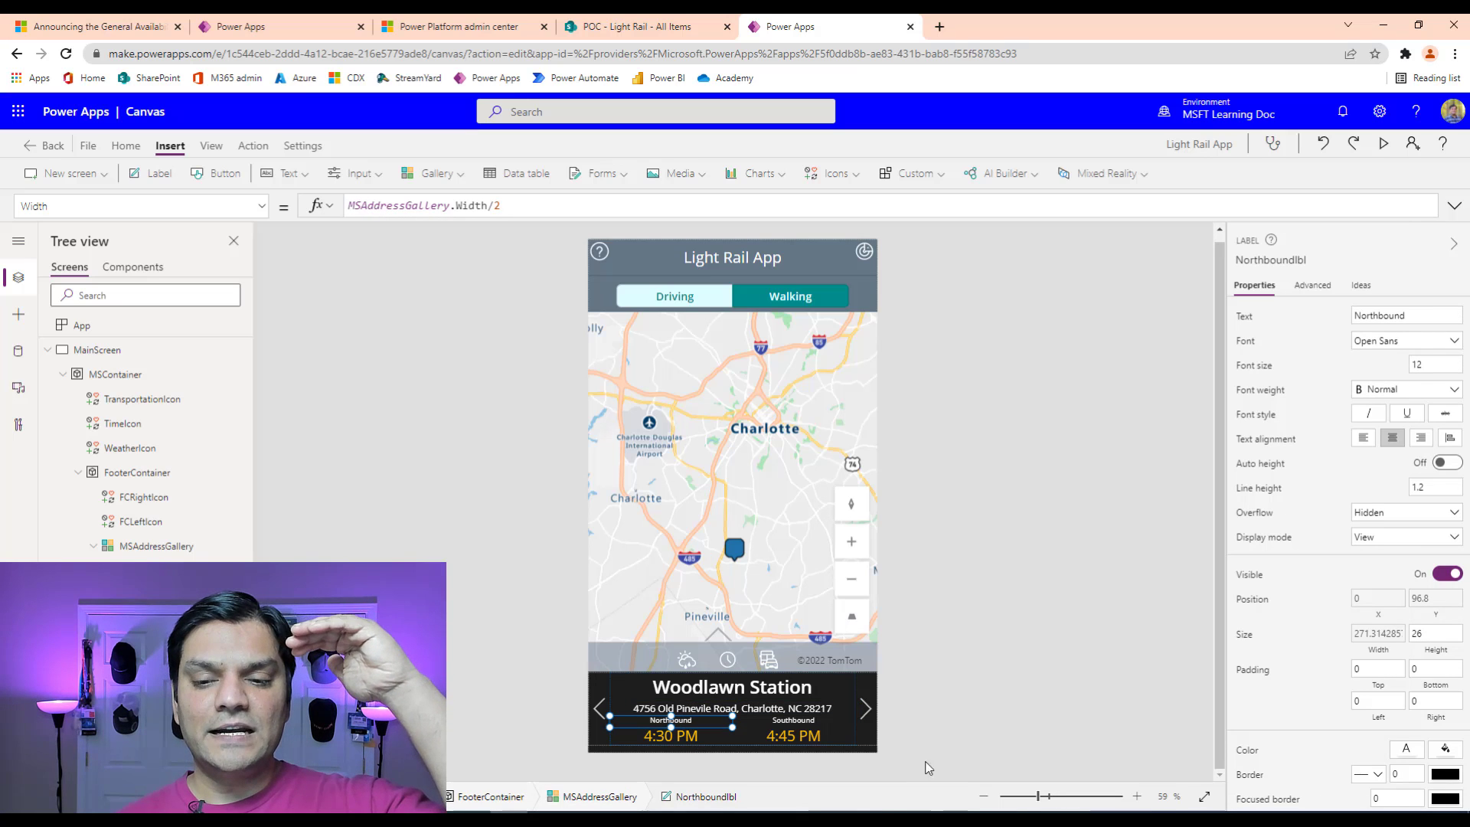
pyautogui.moveTo(1039, 797); pyautogui.dragTo(1055, 796)
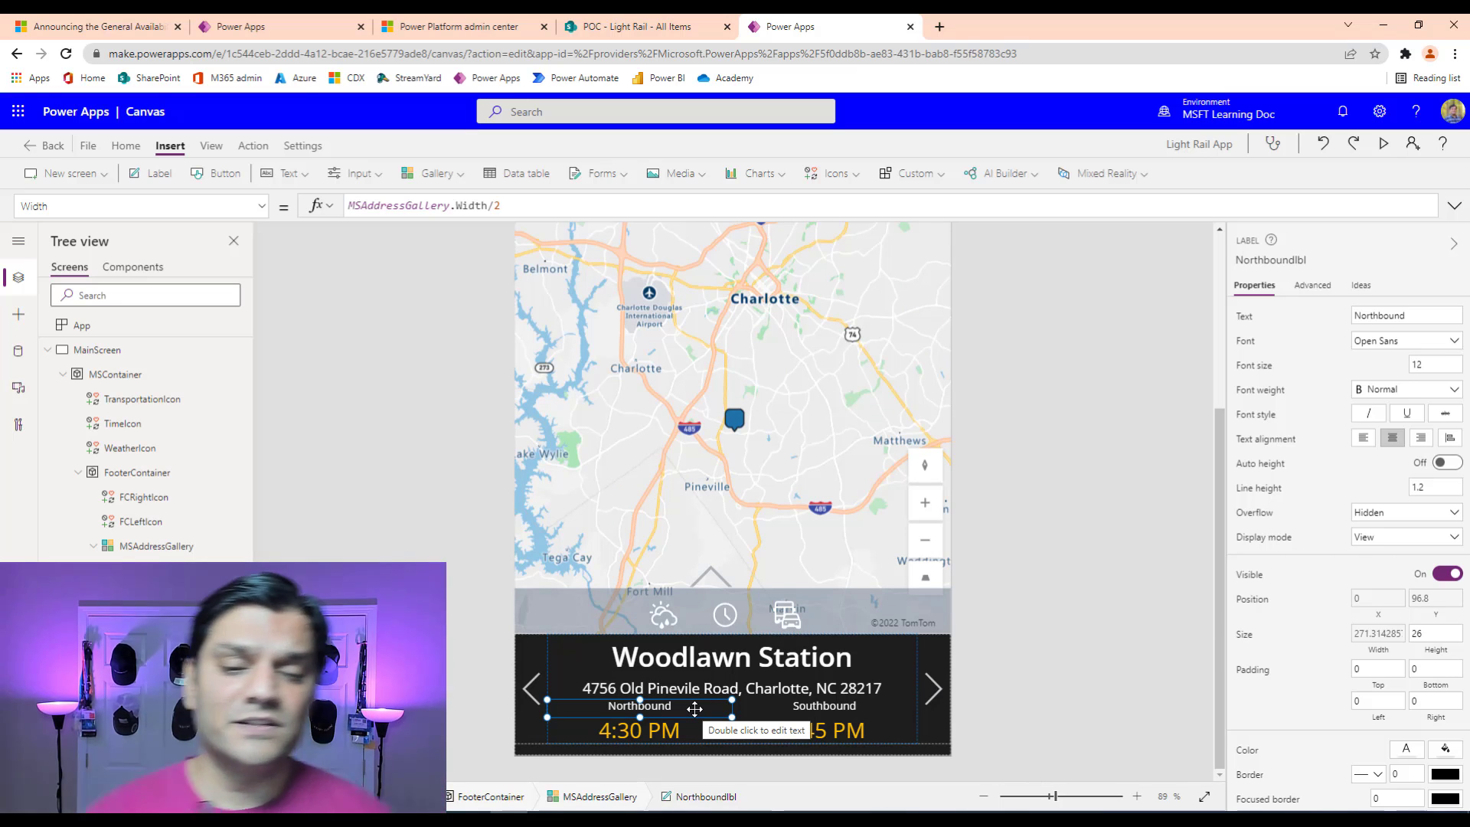
pyautogui.click(662, 665)
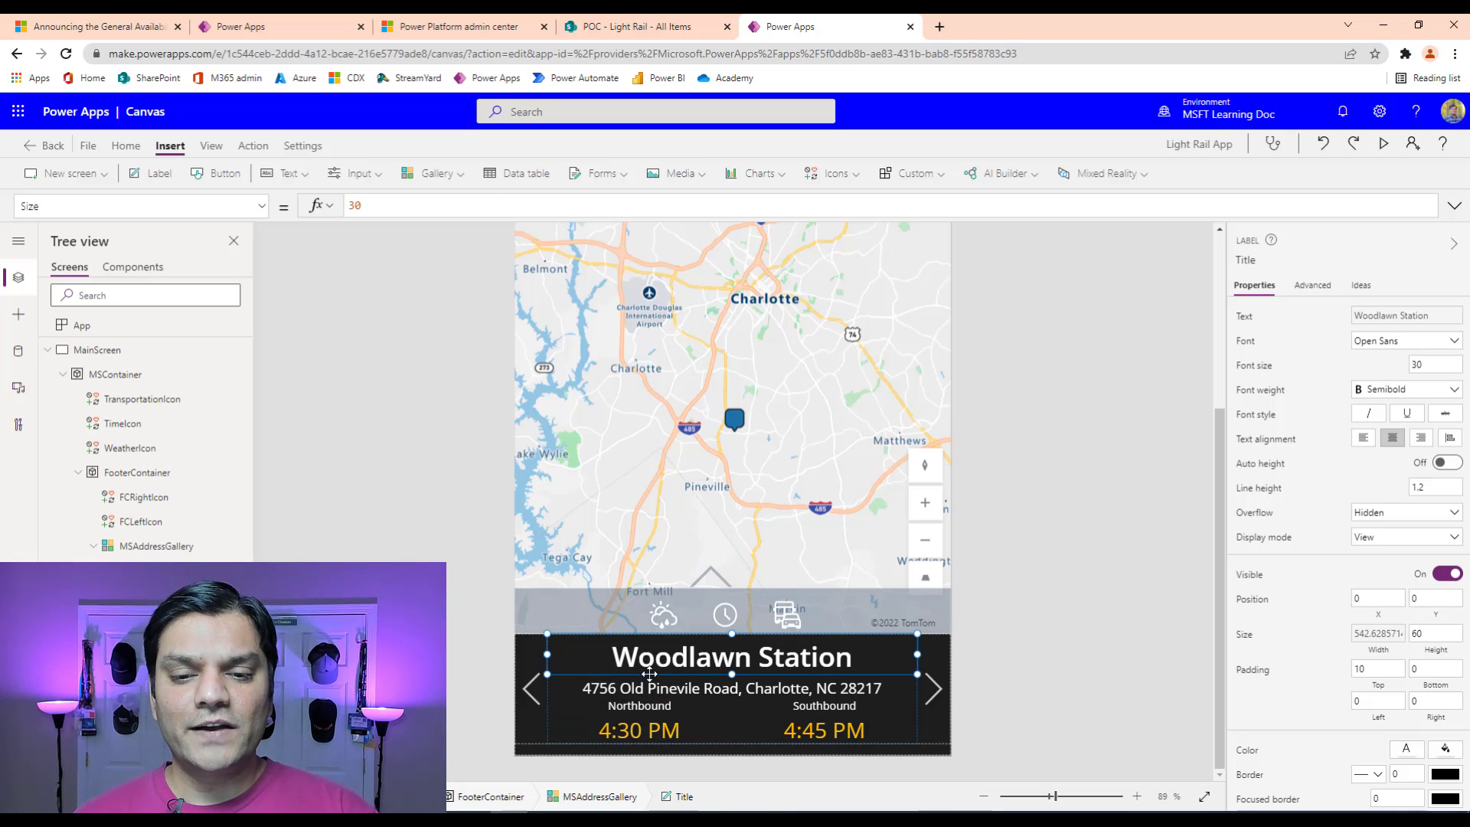
pyautogui.click(639, 734)
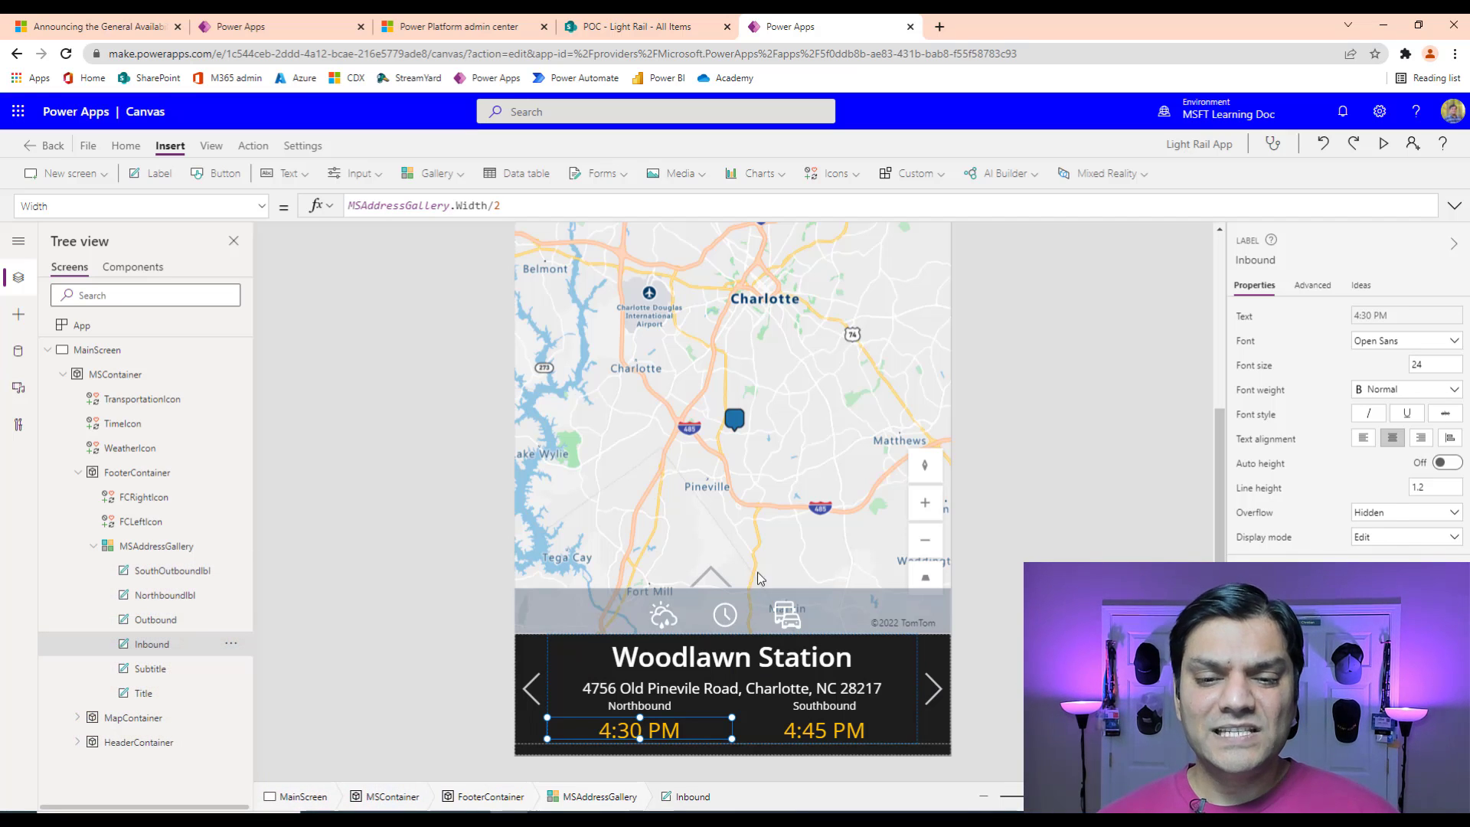
# - Collapse FooterContainer, inspect MSRectangle and MSPointIcon in MapContainer, and examine the App object's OnStart formula
pyautogui.click(883, 628)
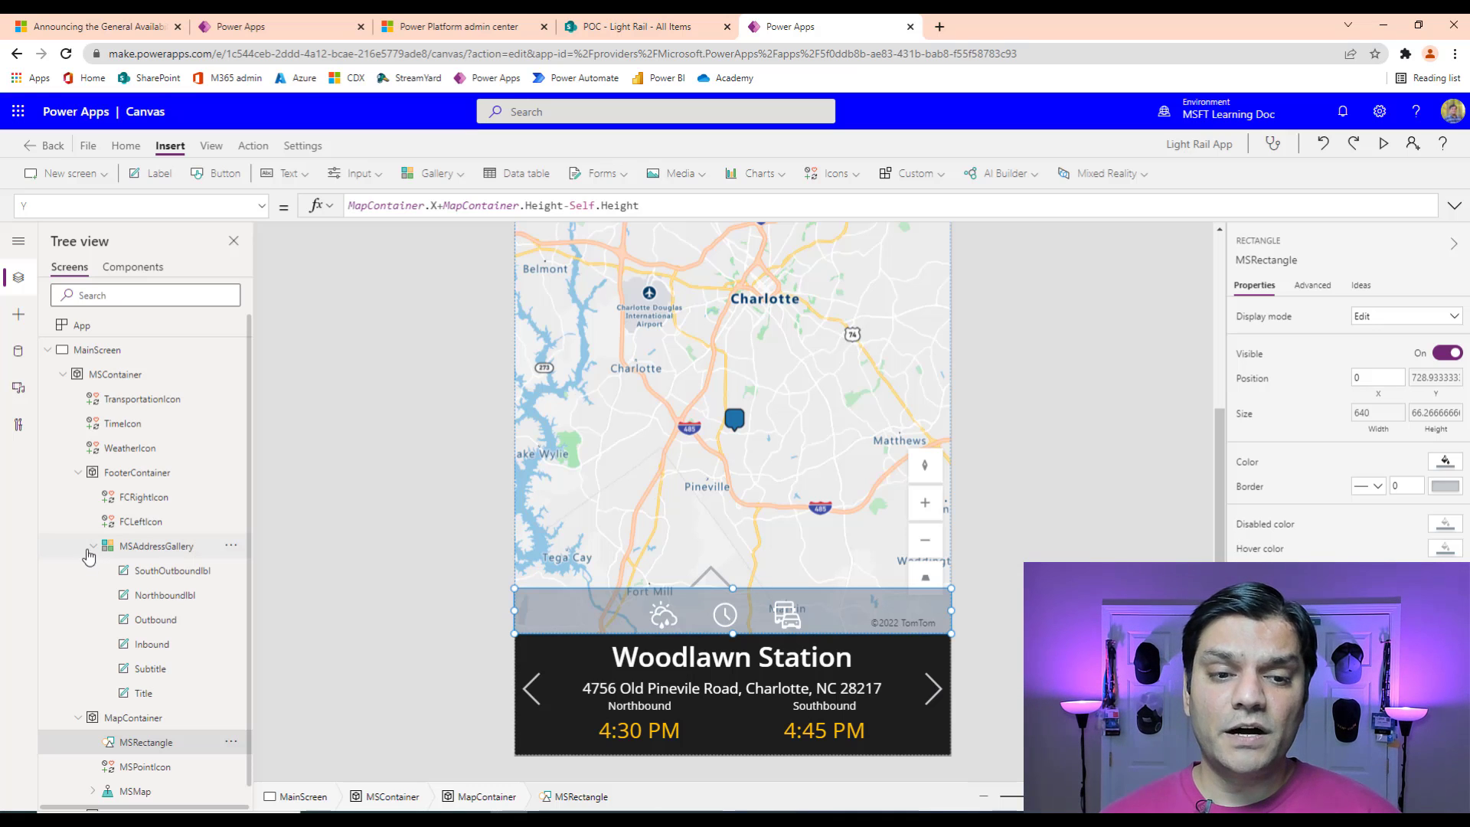
pyautogui.click(79, 472)
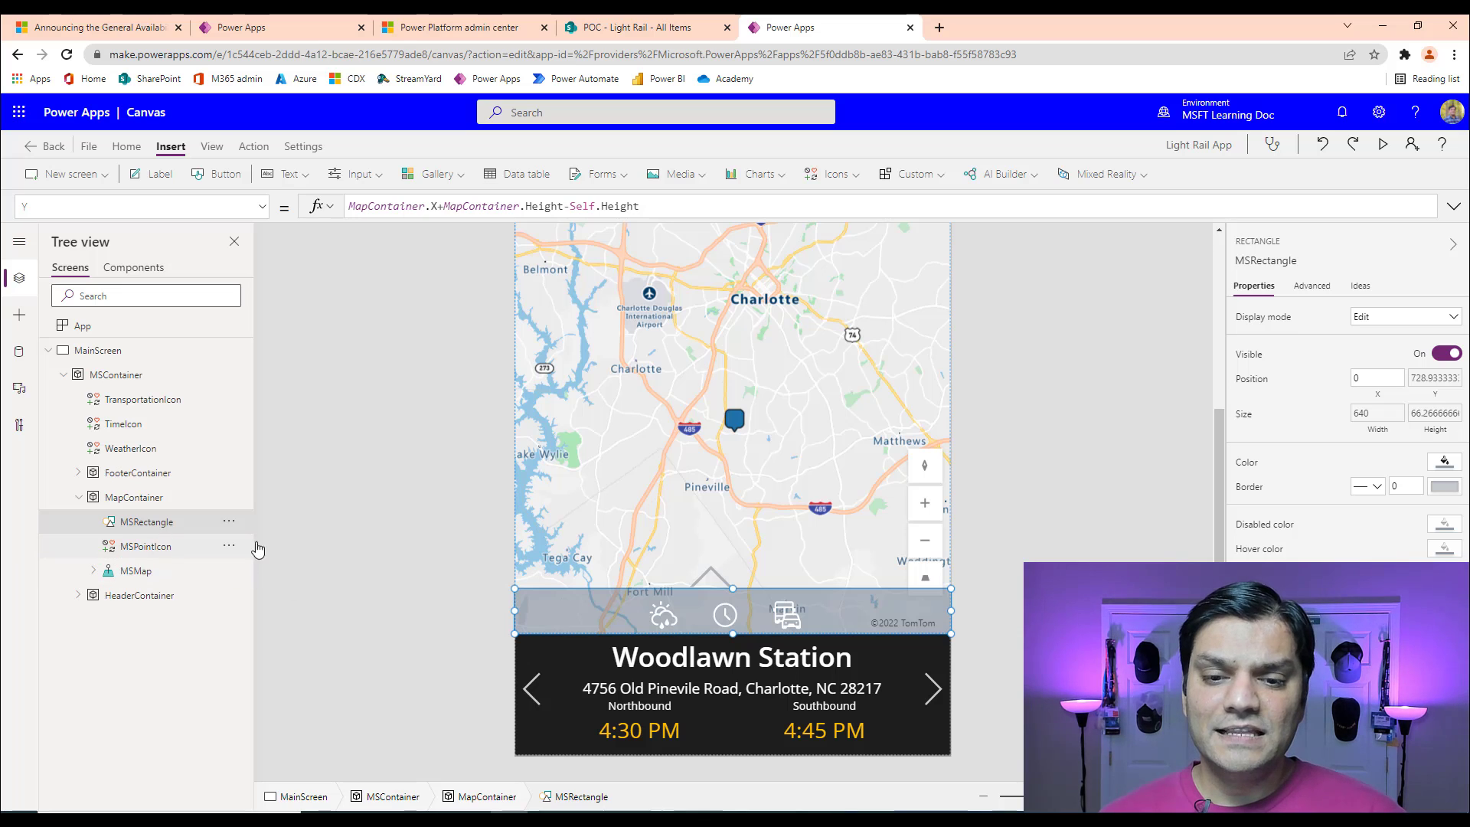
pyautogui.click(181, 546)
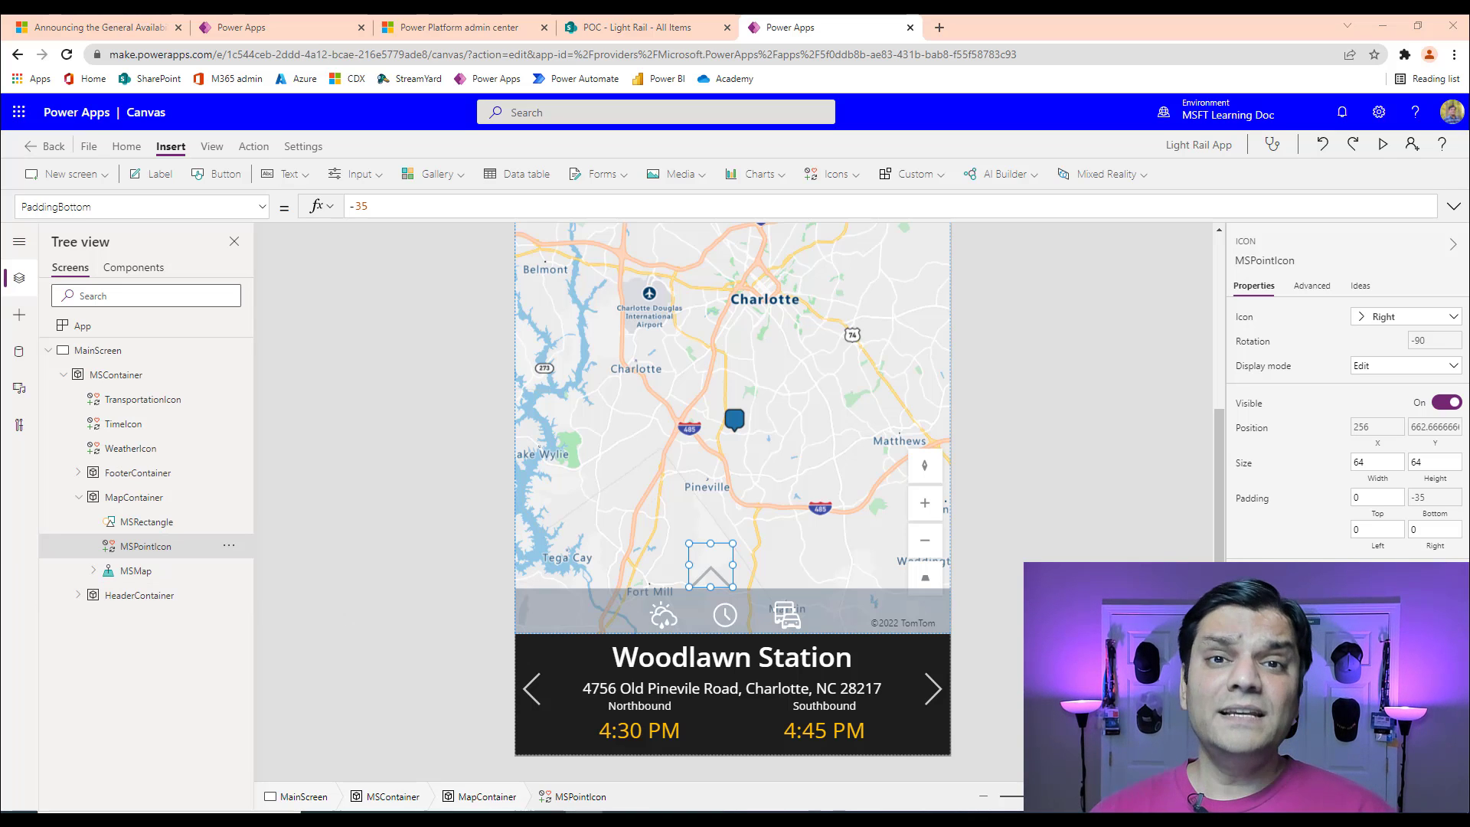
pyautogui.click(123, 327)
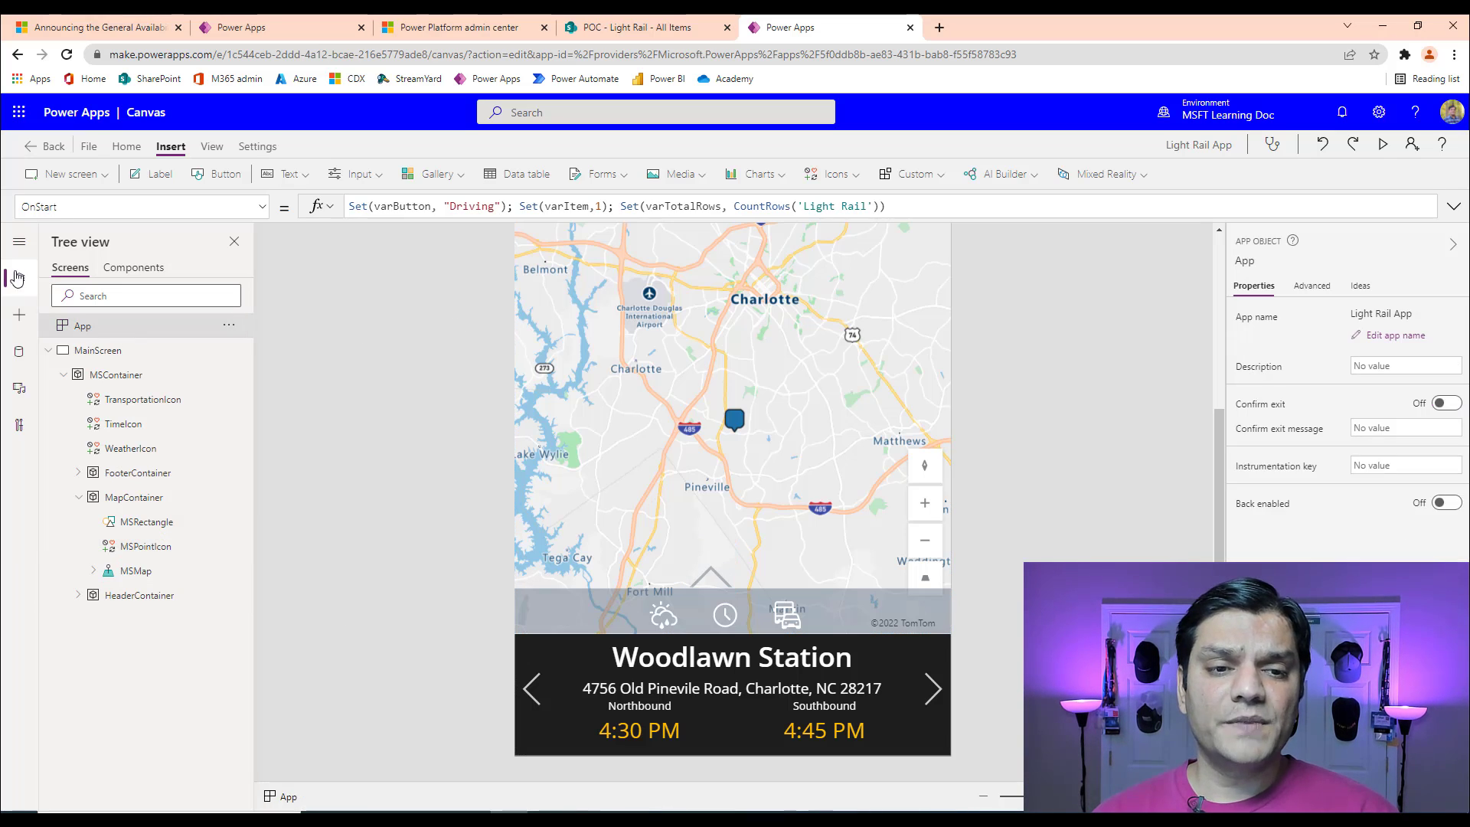